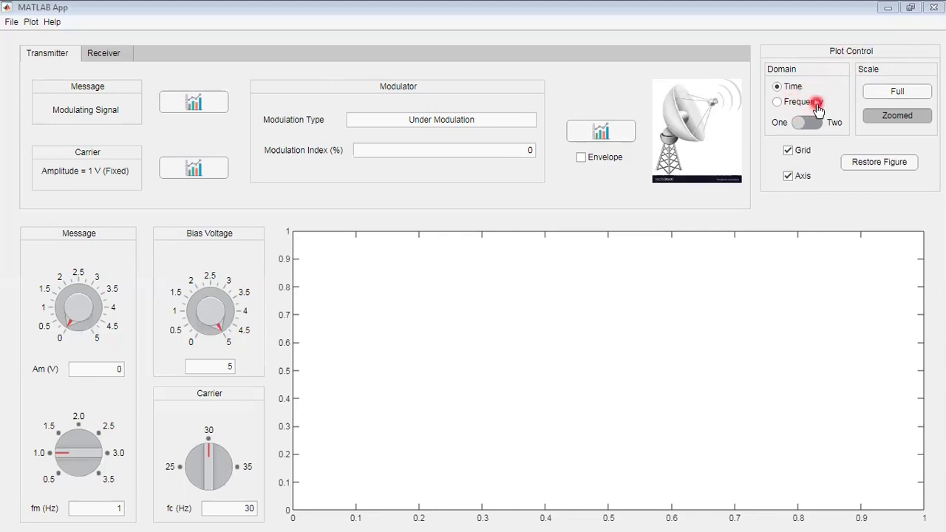
click(835, 127)
drag(81, 460, 85, 458)
drag(208, 318, 285, 325)
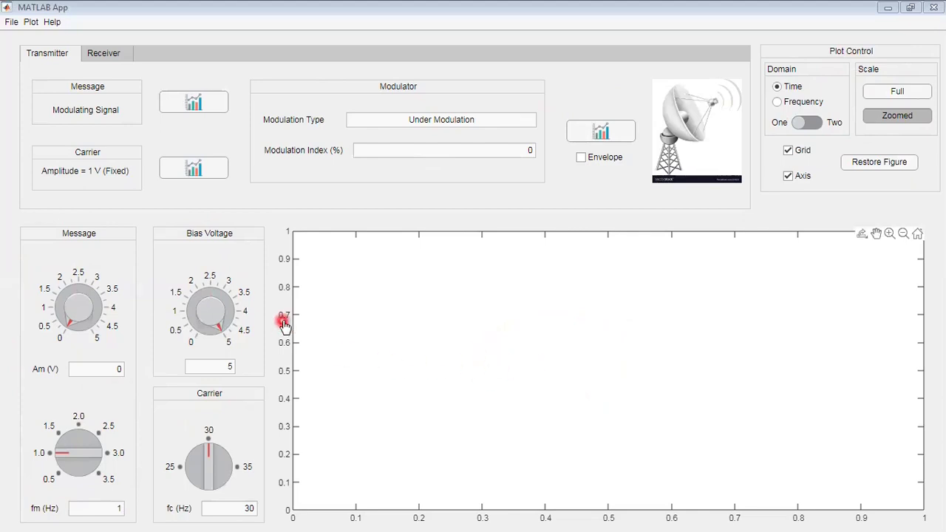
Plot the message signal and set its amplitude Am to 4 V.
click(191, 109)
click(195, 109)
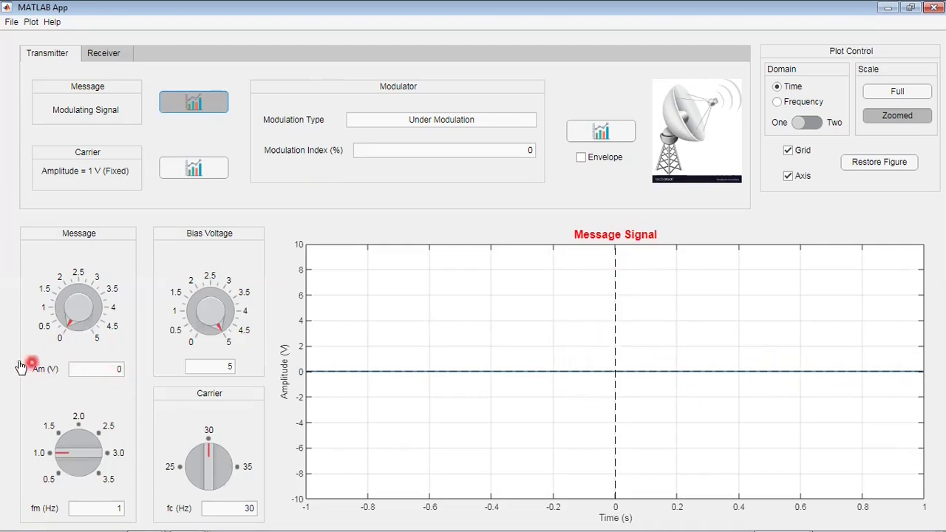
click(45, 313)
mouse_move(44, 313)
mouse_down()
mouse_move(76, 272)
mouse_move(63, 277)
mouse_move(91, 274)
mouse_move(111, 309)
mouse_move(94, 347)
mouse_move(110, 309)
mouse_move(116, 338)
mouse_move(45, 517)
mouse_up()
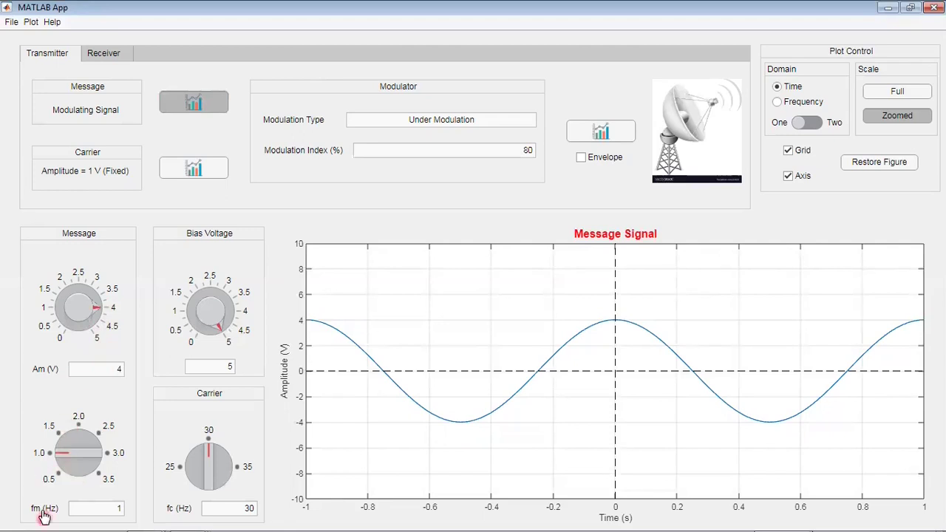
drag(123, 508, 44, 459)
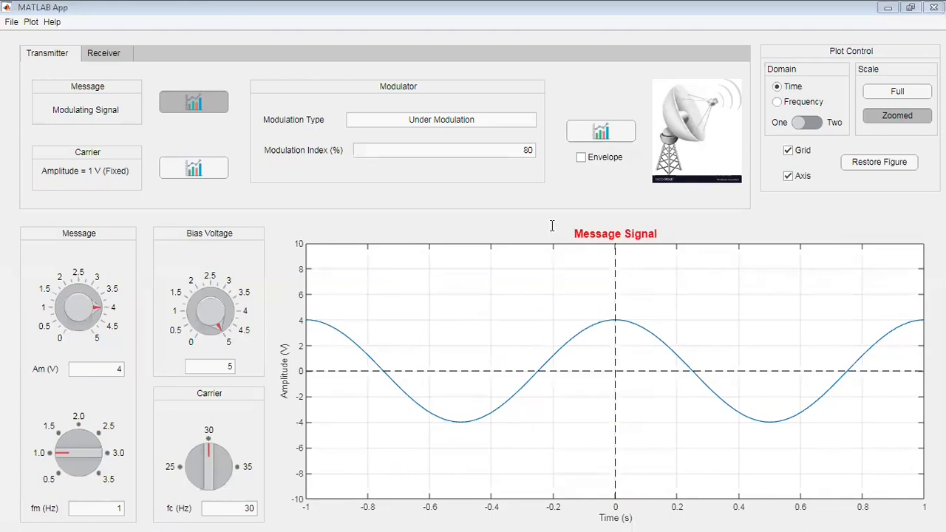
Annotate the message plot with the formula Am*cos(2*pi*fm*t) and draw an arrow spanning 0 to 1 s.
click(465, 291)
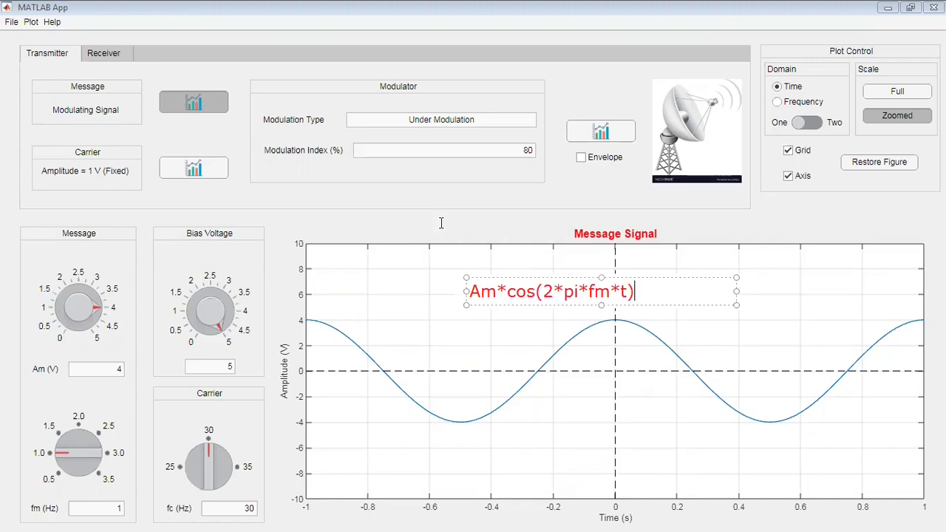
click(597, 328)
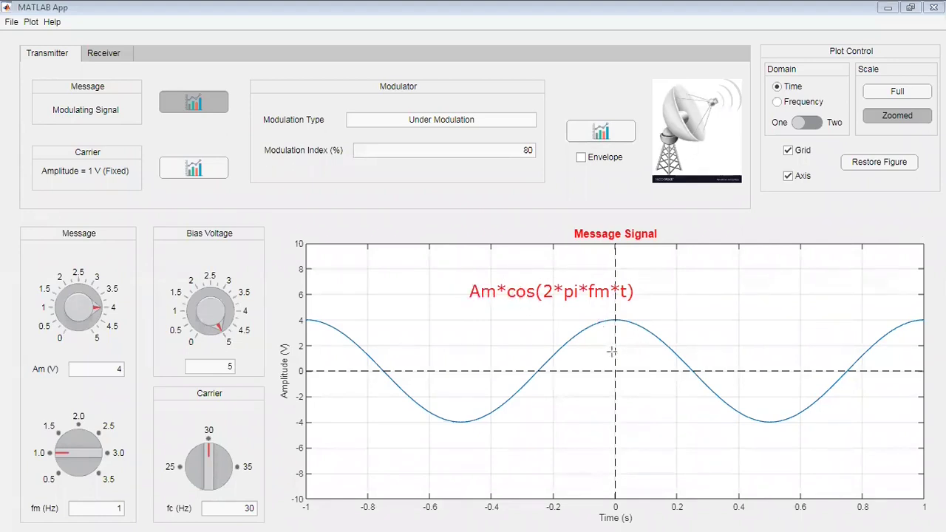
drag(616, 353, 925, 356)
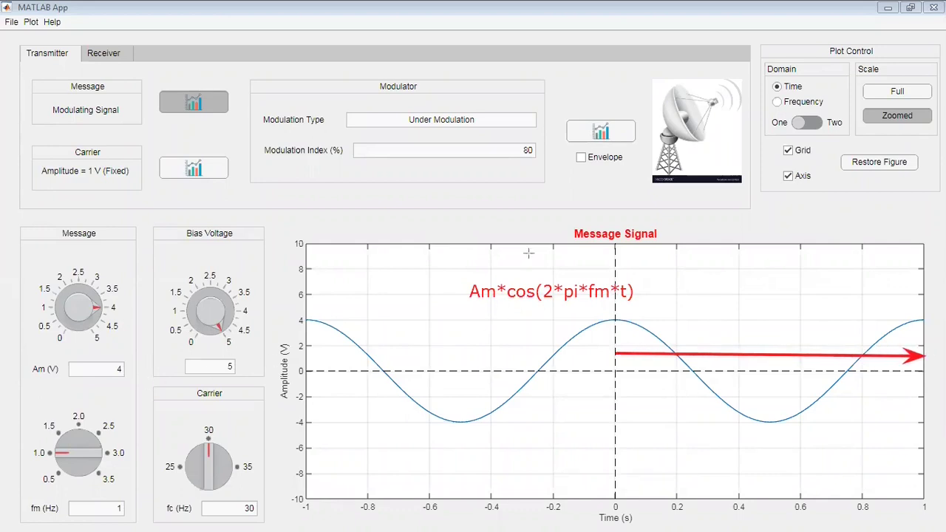
Set the message frequency fm to 1 Hz.
drag(42, 454, 67, 452)
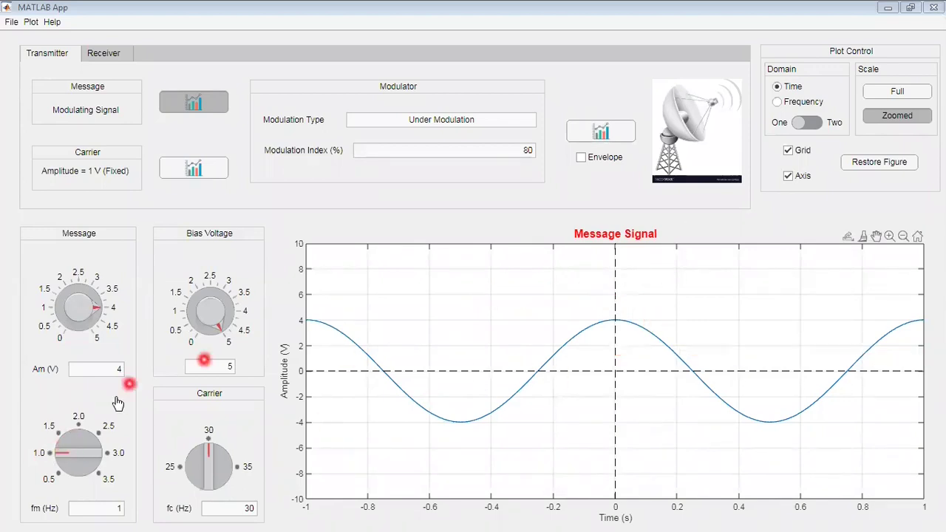
drag(60, 433, 43, 456)
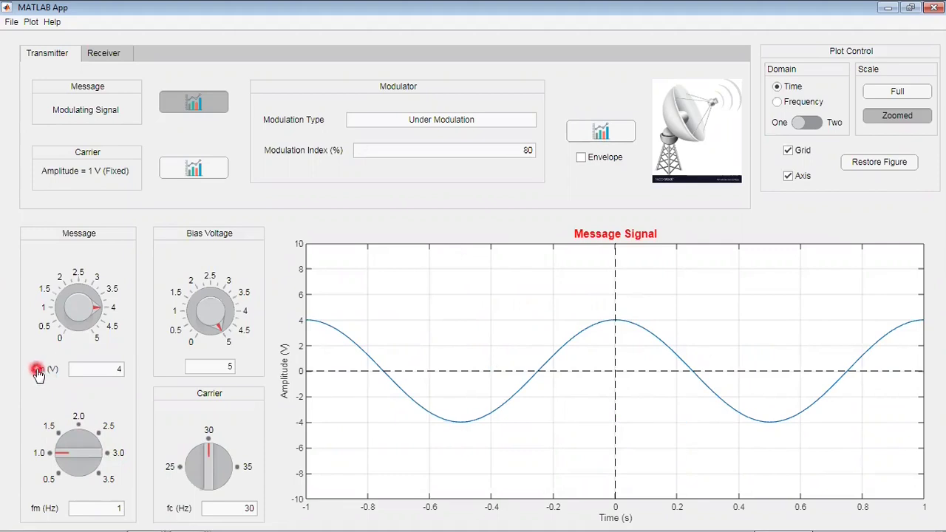
double_click(117, 507)
key(BackSpace)
text(1)
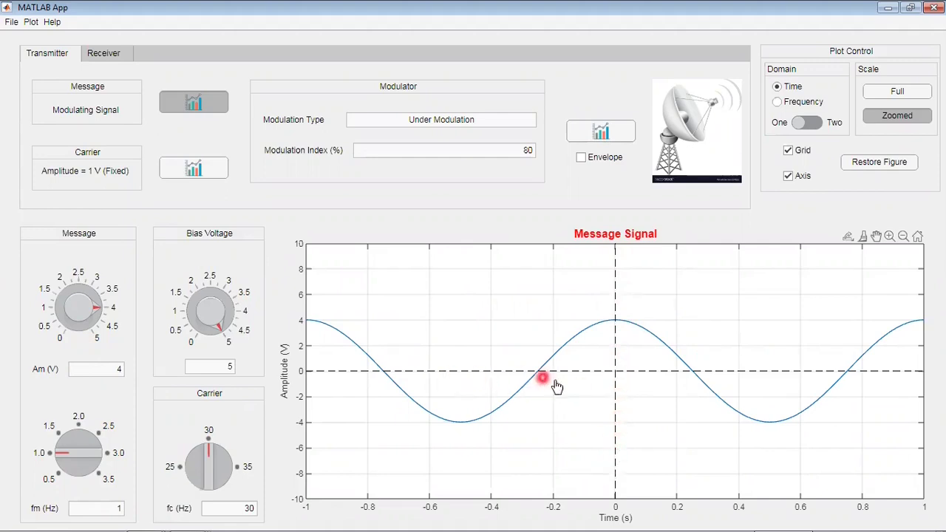
Turn the plot grid off and on again, and hide the axis lines.
click(789, 151)
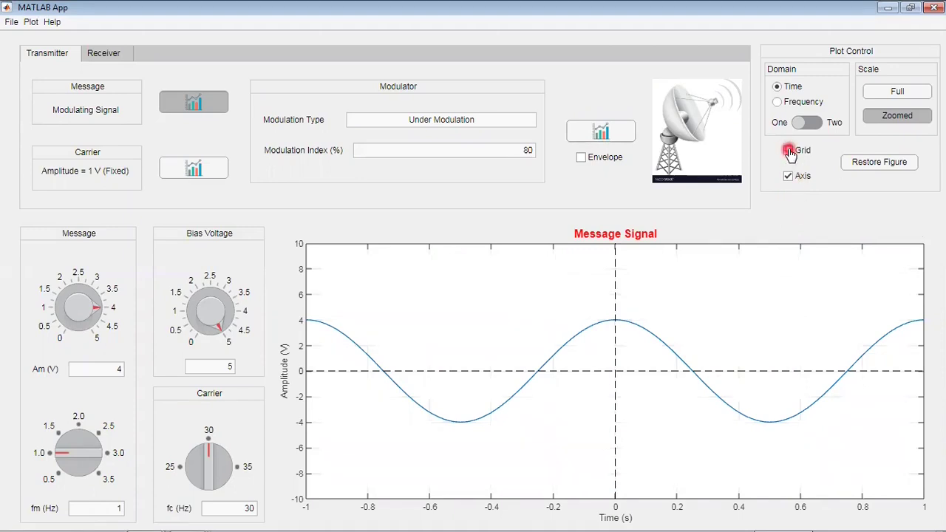
click(788, 150)
click(788, 176)
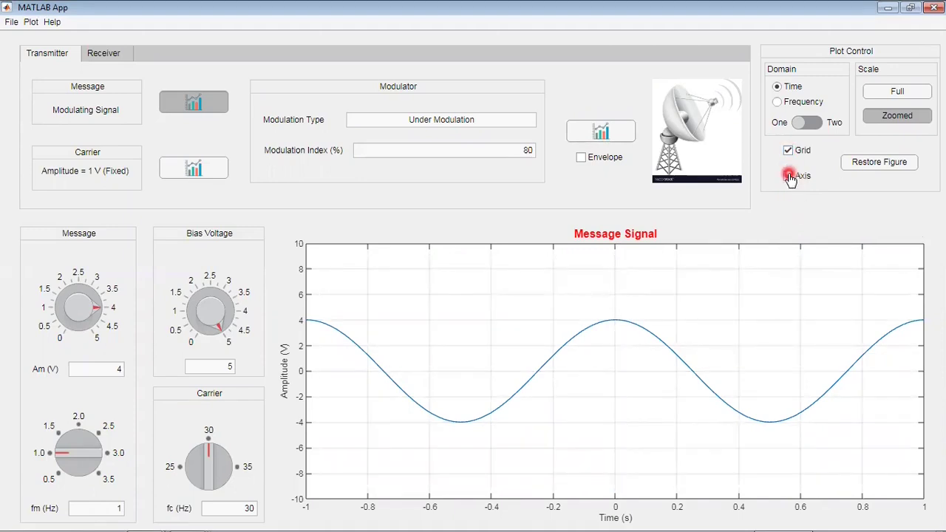
Toggle the grid off and on through the plot's own options, and show the axis lines again.
right_click(707, 294)
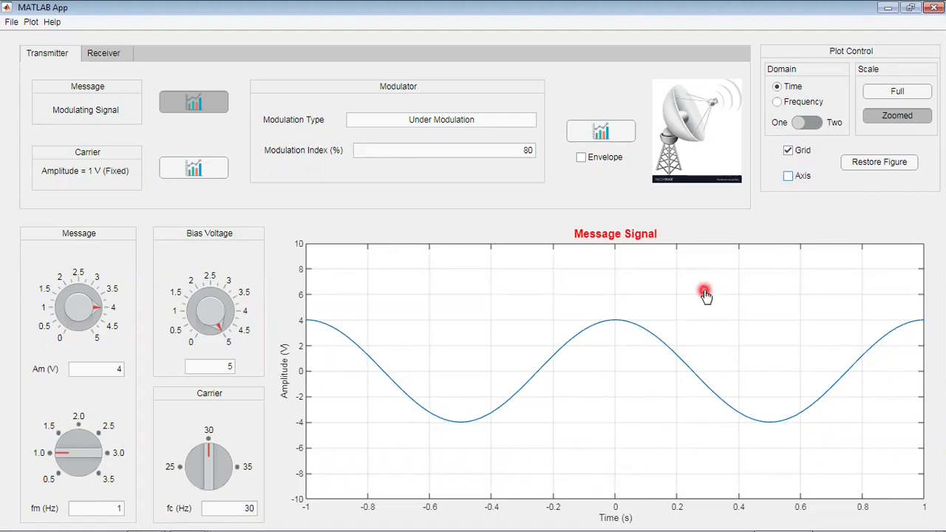
click(737, 287)
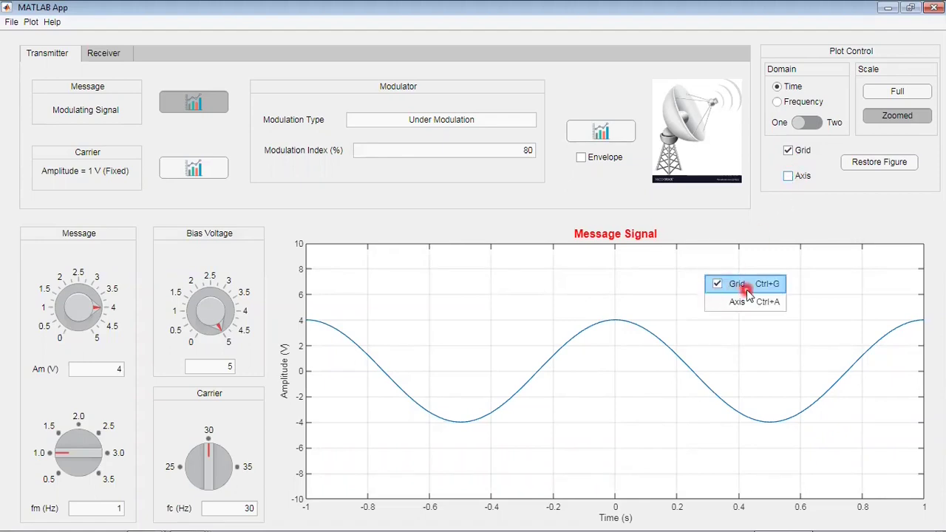
right_click(704, 288)
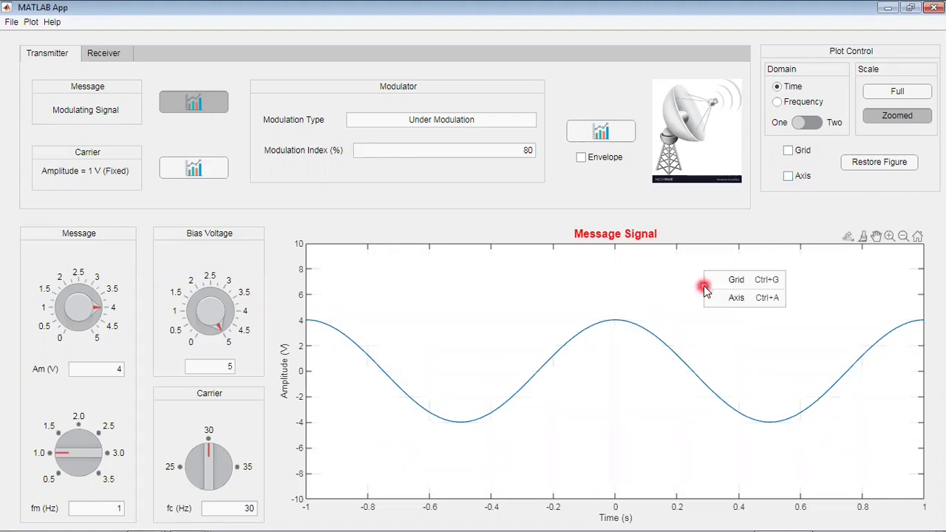
click(743, 280)
right_click(737, 269)
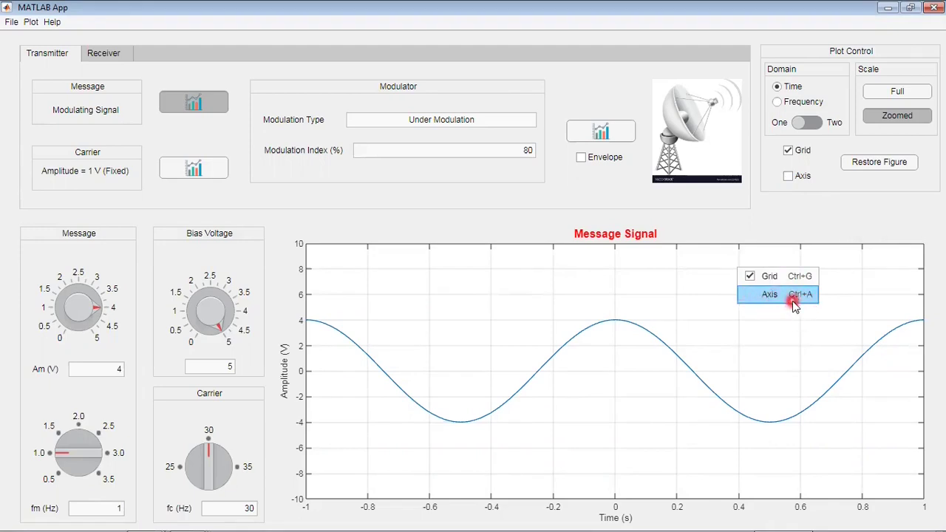
click(754, 343)
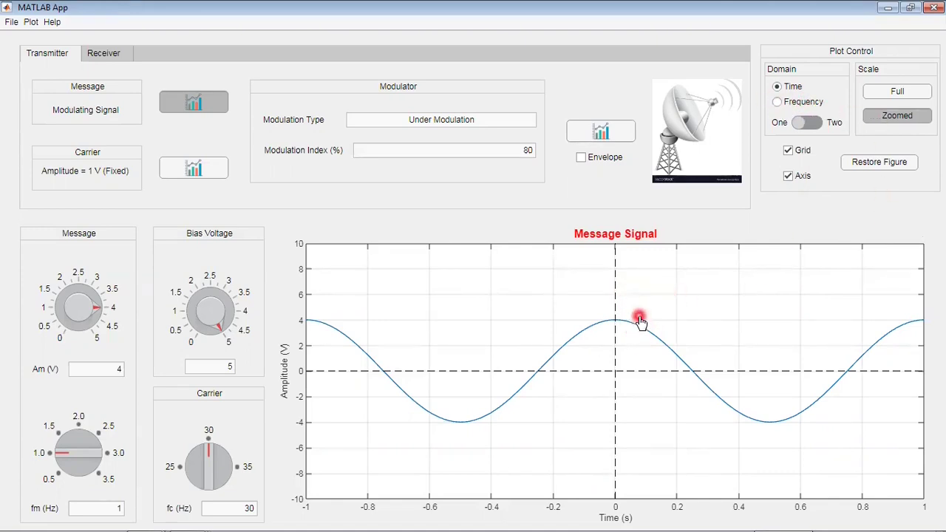
Show the message signal in the frequency domain and mark the matching amplitude 4 and frequency 1 on the knobs and plot.
click(797, 108)
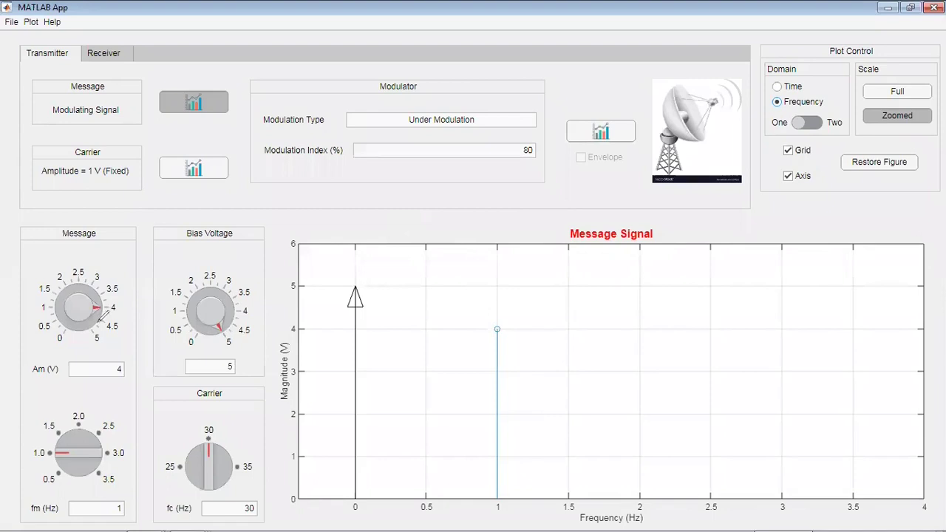
mouse_move(133, 306)
mouse_down()
mouse_move(118, 293)
mouse_move(109, 315)
mouse_move(133, 305)
mouse_up()
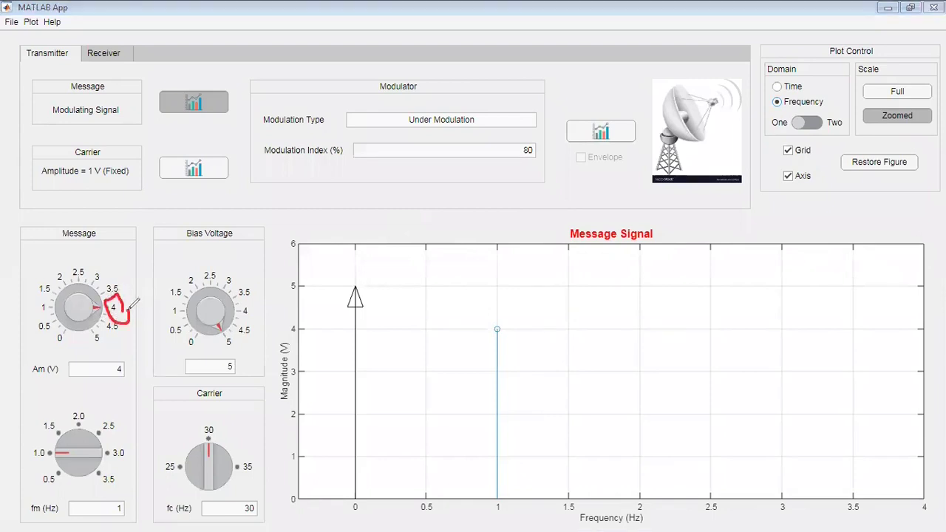
drag(320, 327, 482, 325)
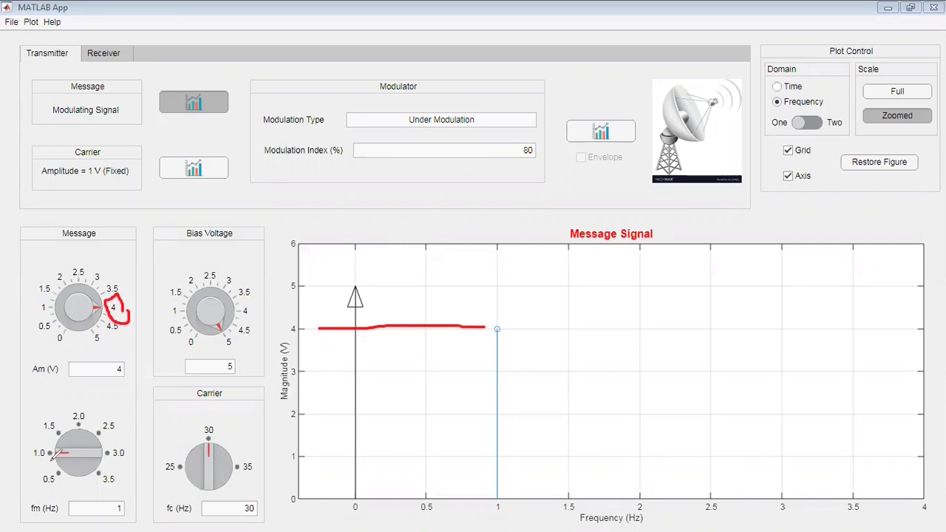
drag(28, 461, 90, 467)
drag(486, 519, 508, 524)
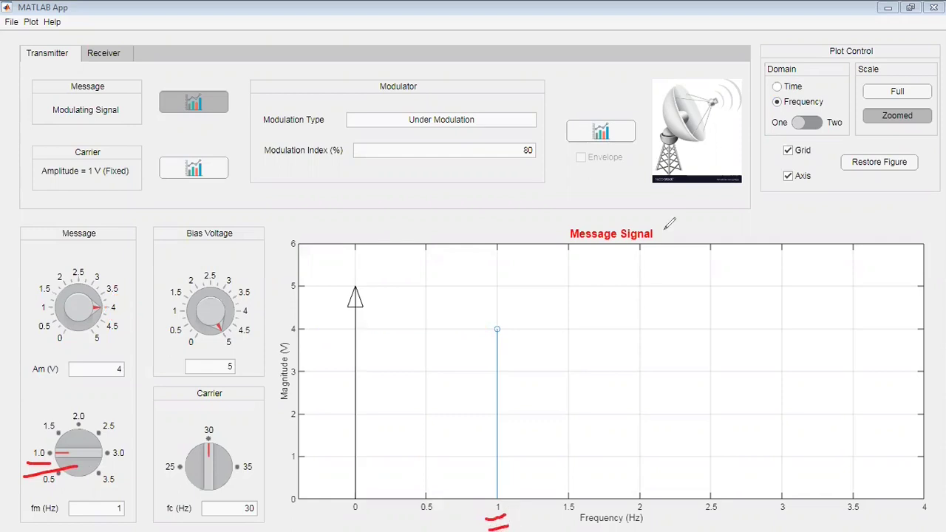
Vary the message frequency and return it to 1 Hz; raise the message amplitude to 5 V and return it to 4 V.
click(62, 441)
drag(62, 440, 40, 458)
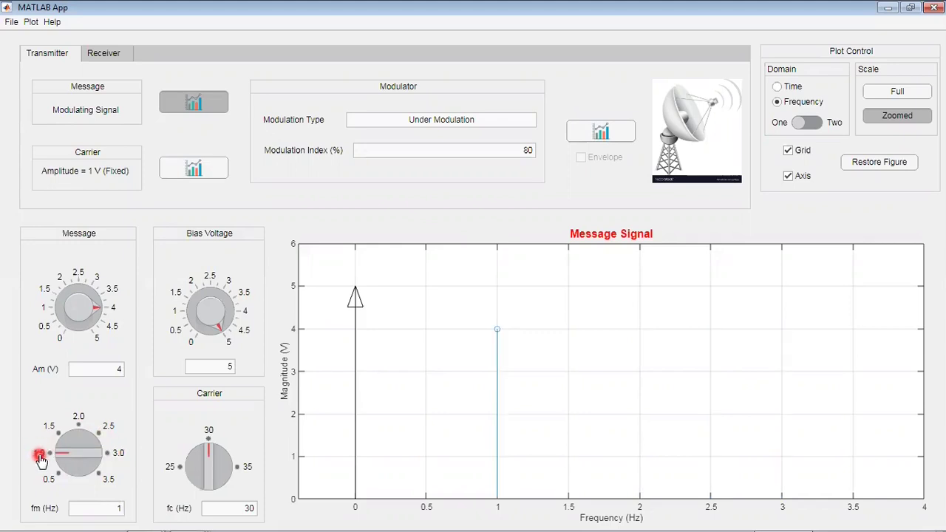
drag(96, 308, 98, 341)
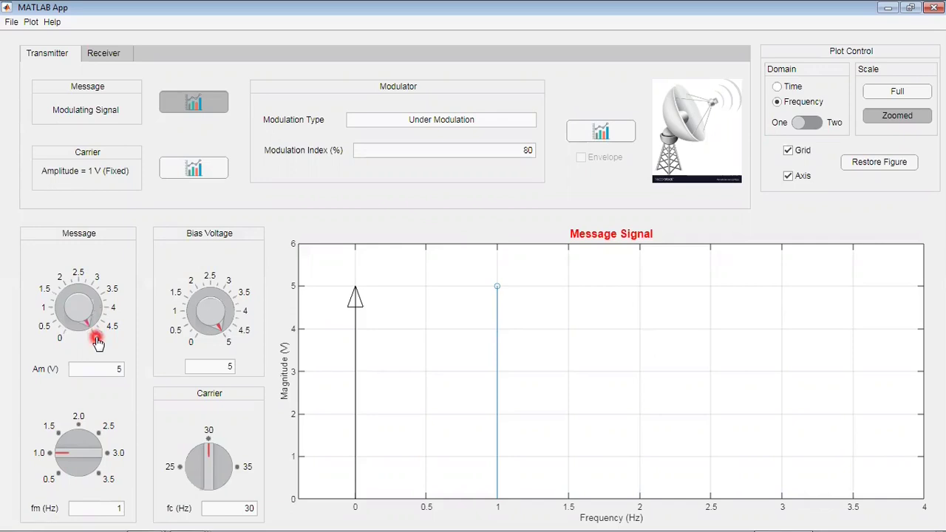
mouse_move(118, 314)
mouse_down()
mouse_move(98, 270)
mouse_move(97, 286)
mouse_move(62, 274)
mouse_move(44, 308)
mouse_move(114, 314)
mouse_up()
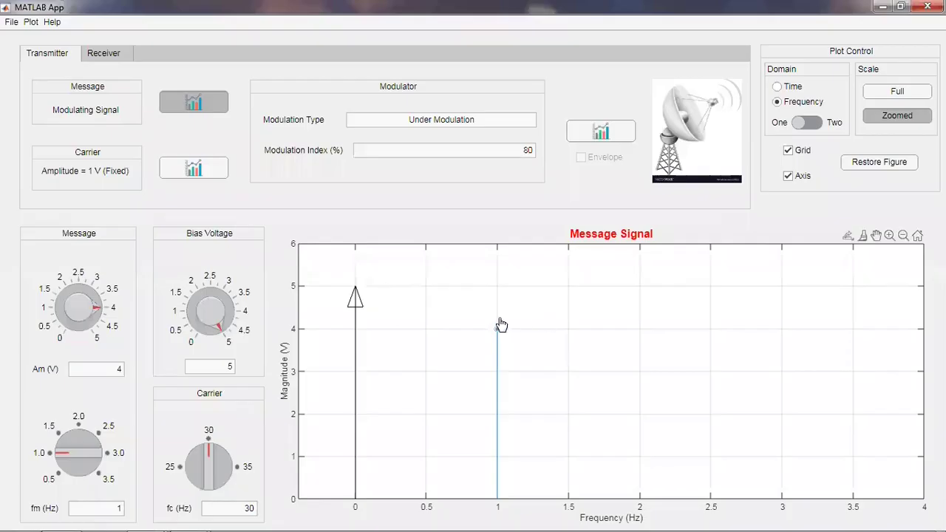
Switch the message spectrum to two-sided and write 2 + 2 = 4 above its spectral lines.
click(818, 127)
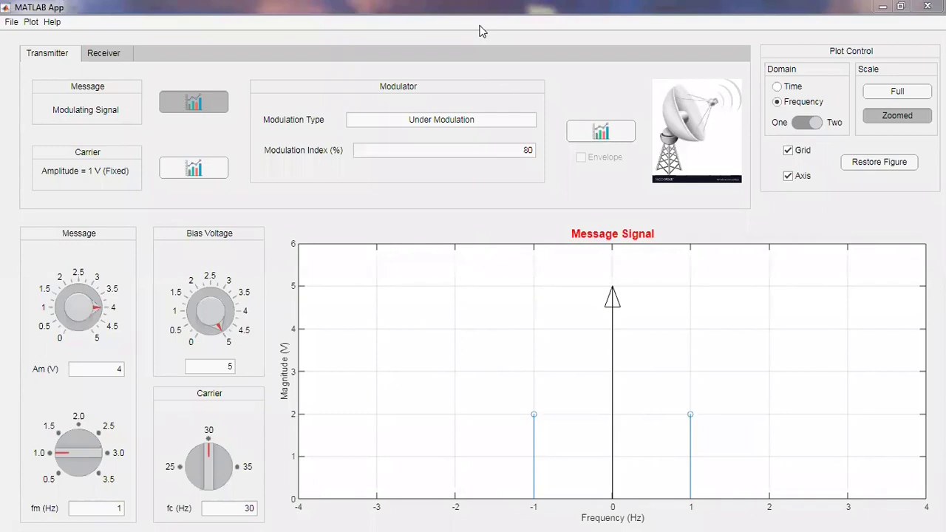
mouse_move(536, 372)
mouse_down()
mouse_move(533, 396)
mouse_move(568, 389)
mouse_up()
mouse_move(678, 372)
mouse_down()
mouse_move(689, 347)
mouse_move(707, 367)
mouse_move(692, 392)
mouse_move(726, 385)
mouse_up()
mouse_move(596, 354)
mouse_down()
mouse_move(625, 402)
mouse_move(634, 372)
mouse_up()
mouse_move(733, 358)
mouse_down()
mouse_move(751, 354)
mouse_move(753, 363)
mouse_up()
mouse_move(765, 314)
mouse_down()
mouse_move(758, 335)
mouse_move(773, 352)
mouse_up()
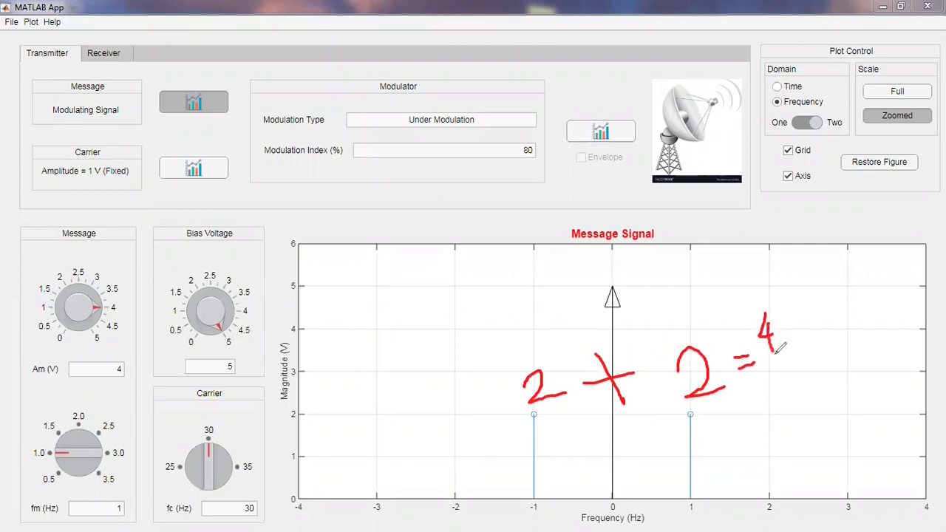
Box the tips of both spectral lines, mark the amplitude knob's 4, and erase all annotations.
mouse_move(521, 429)
mouse_down()
mouse_move(552, 417)
mouse_move(525, 404)
mouse_move(534, 430)
mouse_up()
mouse_move(677, 423)
mouse_down()
mouse_move(711, 412)
mouse_move(672, 406)
mouse_move(689, 418)
mouse_up()
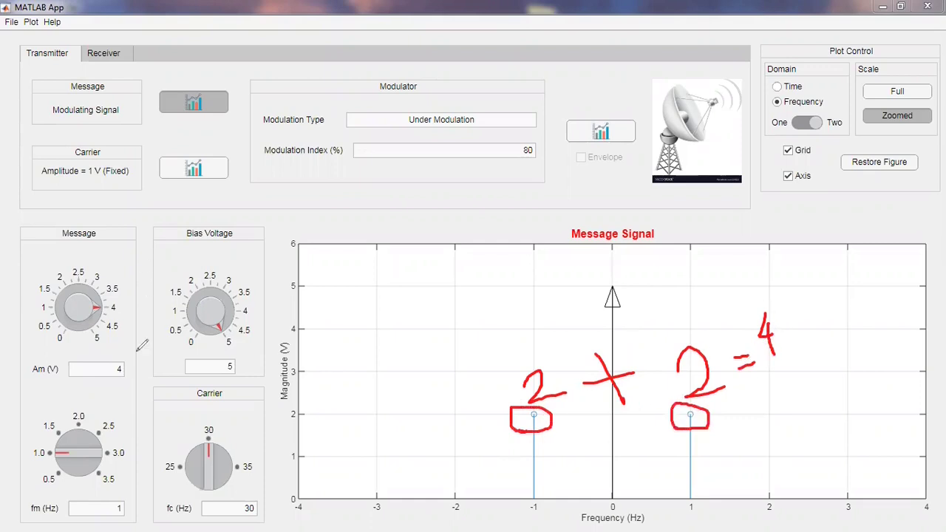
mouse_move(109, 316)
mouse_down()
mouse_move(130, 310)
mouse_move(137, 318)
mouse_up()
key(e)
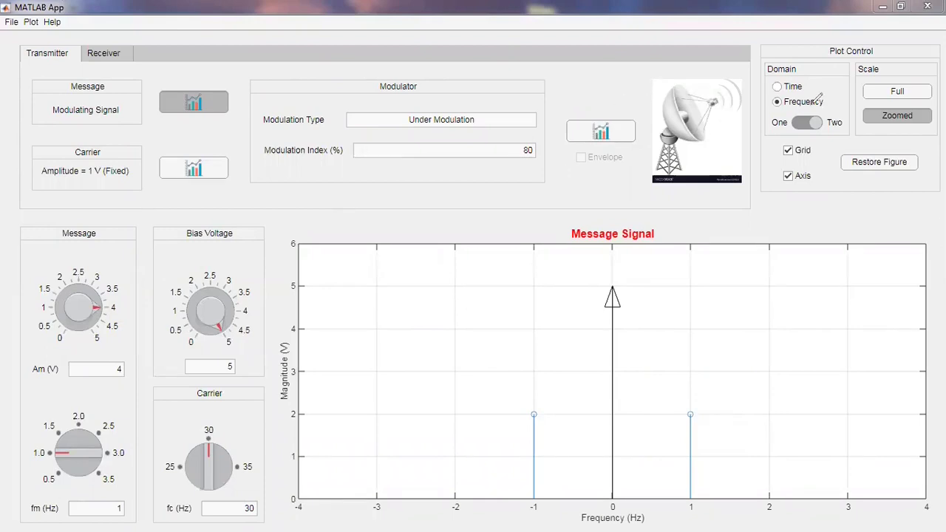
click(93, 282)
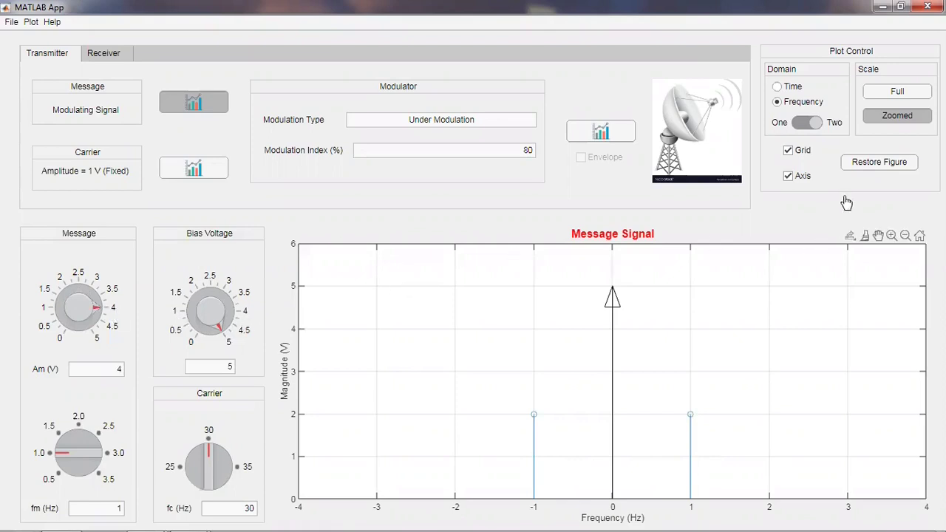
Compare the full and zoomed scales, keep the full scale, and switch the message spectrum back to one-sided.
click(898, 94)
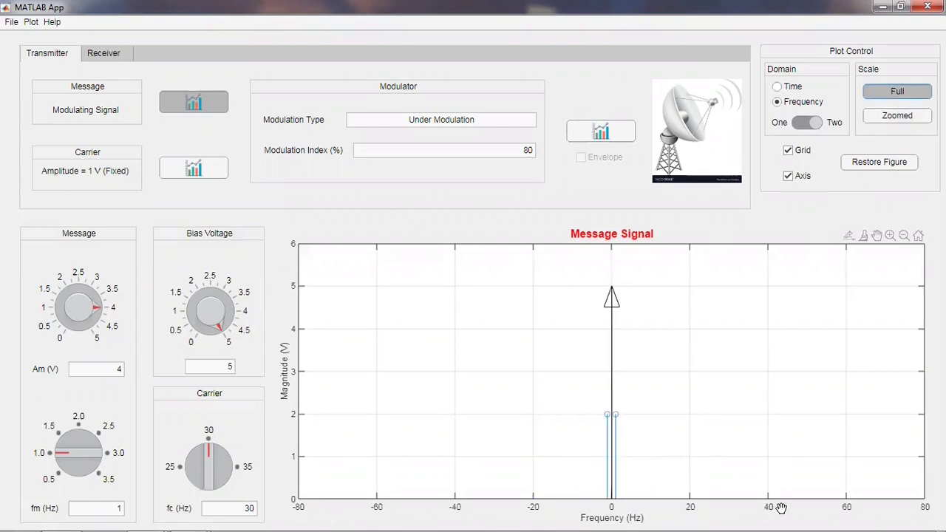
click(902, 120)
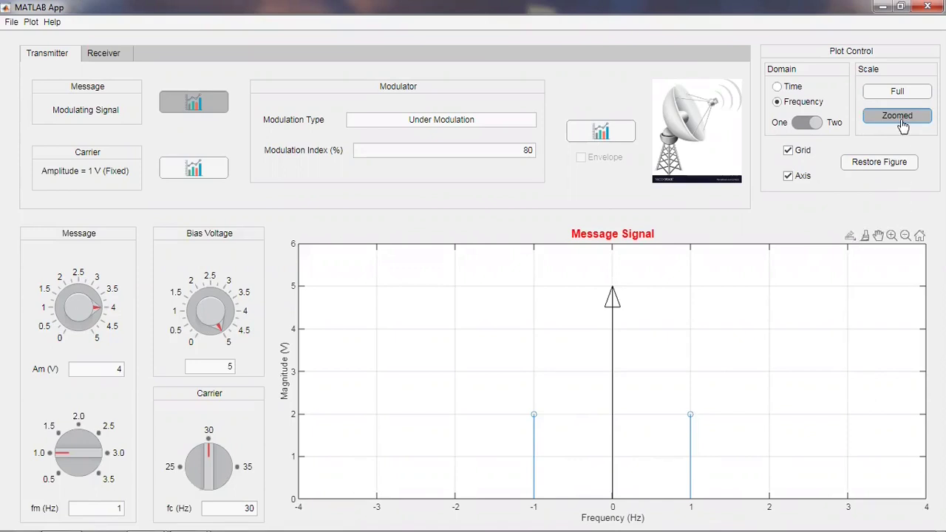
click(905, 92)
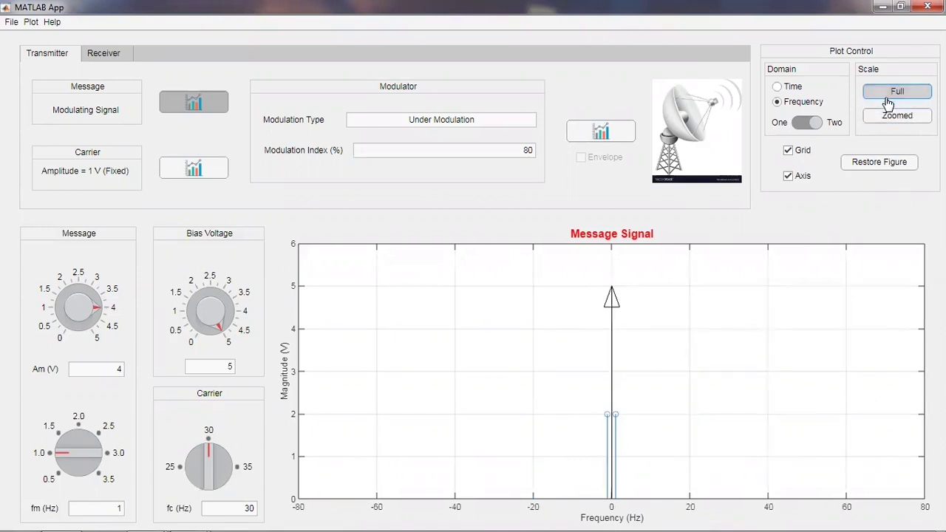
click(798, 128)
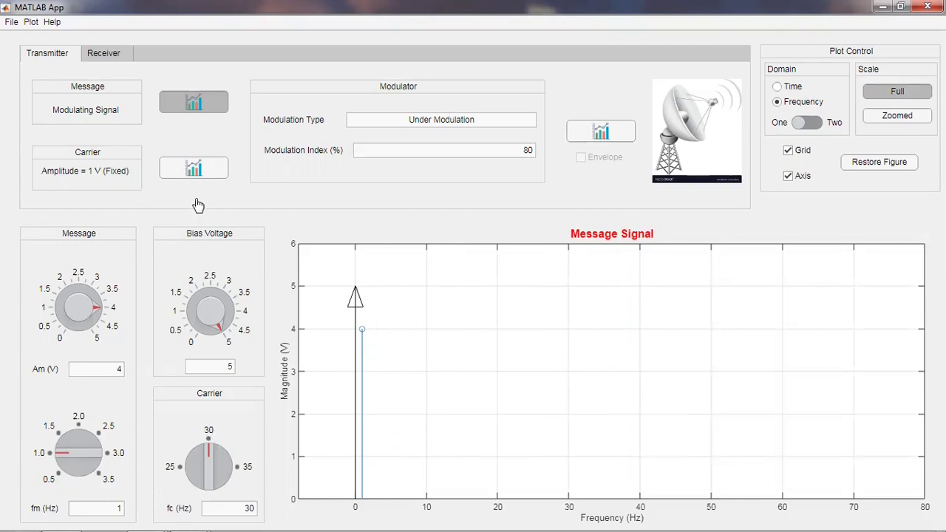
Plot the carrier signal in the time domain and draw lines along its upper and lower peaks.
click(777, 86)
click(196, 172)
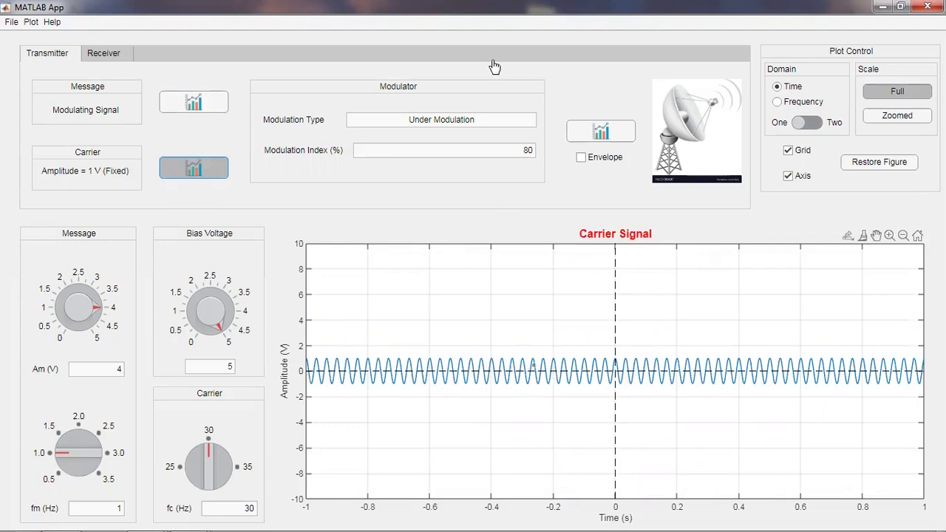
drag(382, 356, 438, 356)
drag(390, 389, 447, 388)
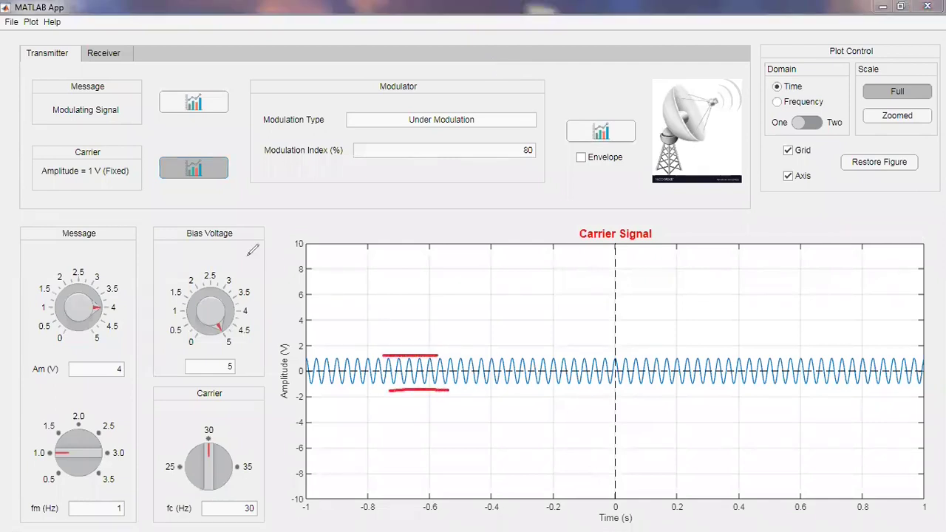
Circle the carrier's fixed 1 V amplitude, draw an arrow from the waveform to the circled 30 Hz setting, and erase the annotations.
mouse_move(89, 178)
mouse_down()
mouse_move(137, 175)
mouse_move(136, 161)
mouse_move(80, 161)
mouse_up()
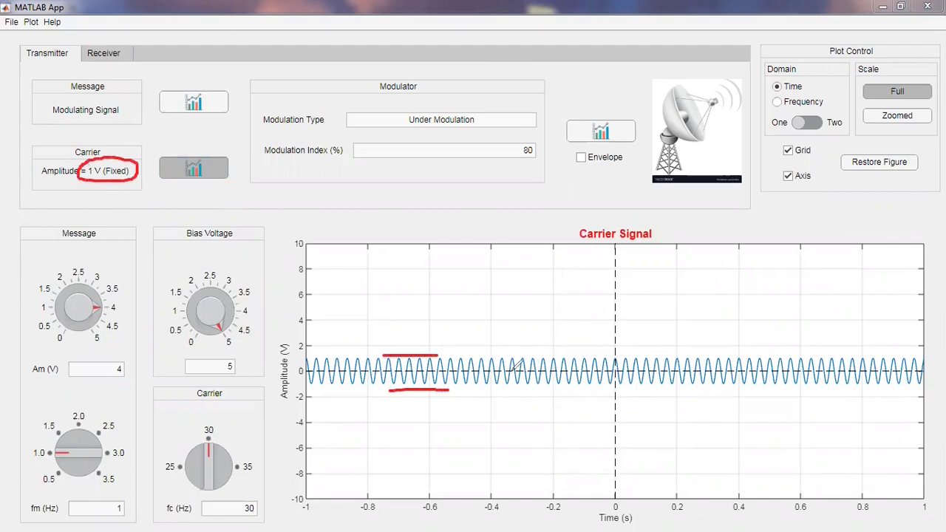
mouse_move(483, 381)
mouse_down()
mouse_move(478, 404)
mouse_move(227, 425)
mouse_move(237, 411)
mouse_move(242, 429)
mouse_move(196, 422)
mouse_move(219, 420)
mouse_up()
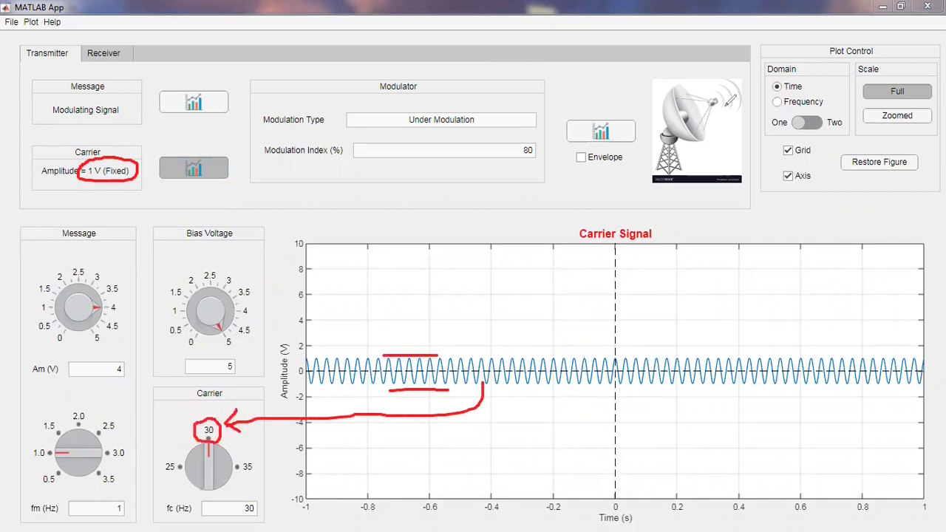
key(e)
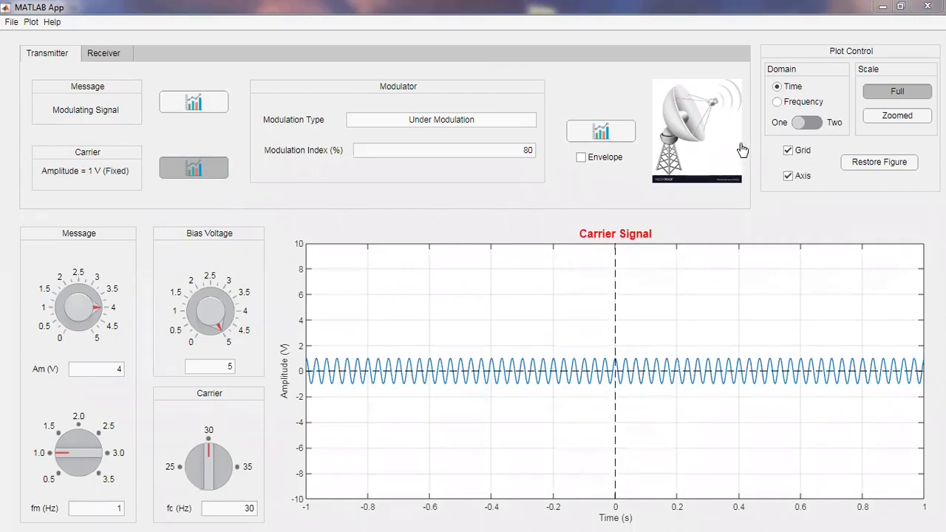
Show the carrier signal in the frequency domain, switch it to two-sided, and examine its two spectral lines.
click(791, 103)
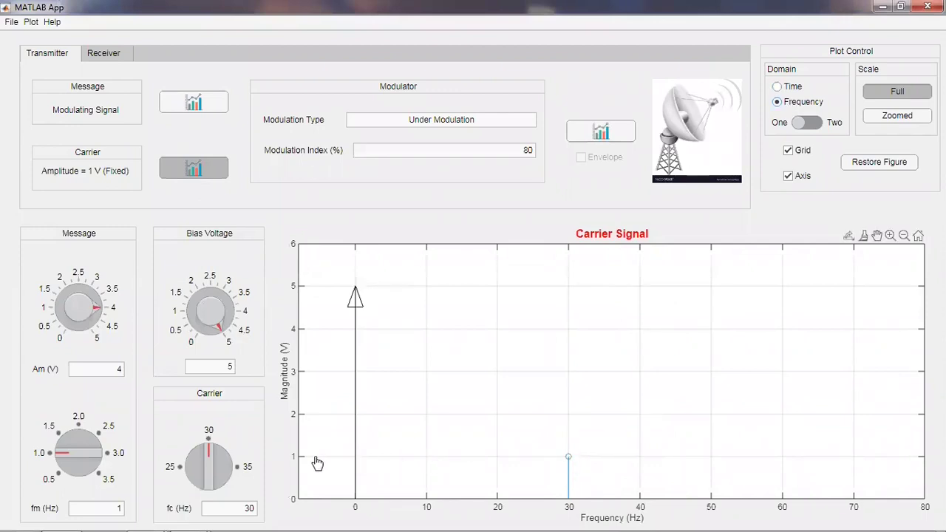
click(806, 123)
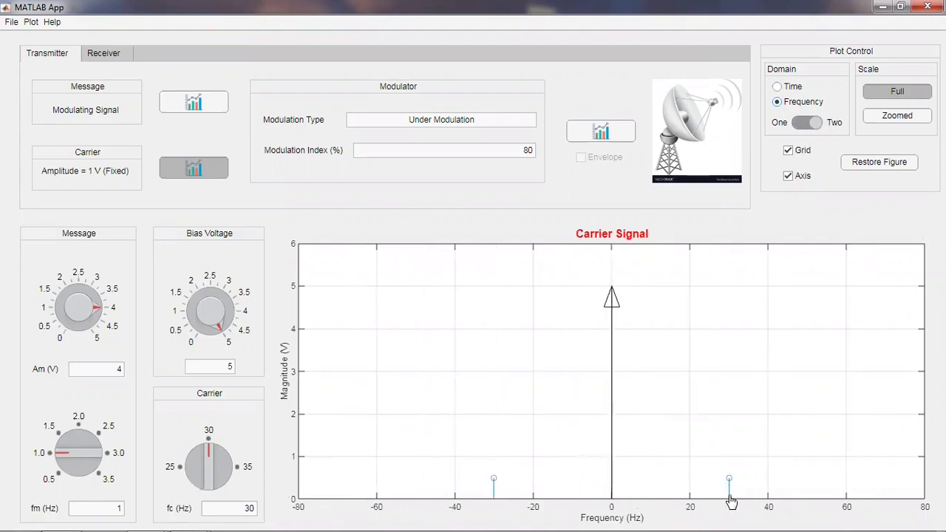
mouse_move(731, 485)
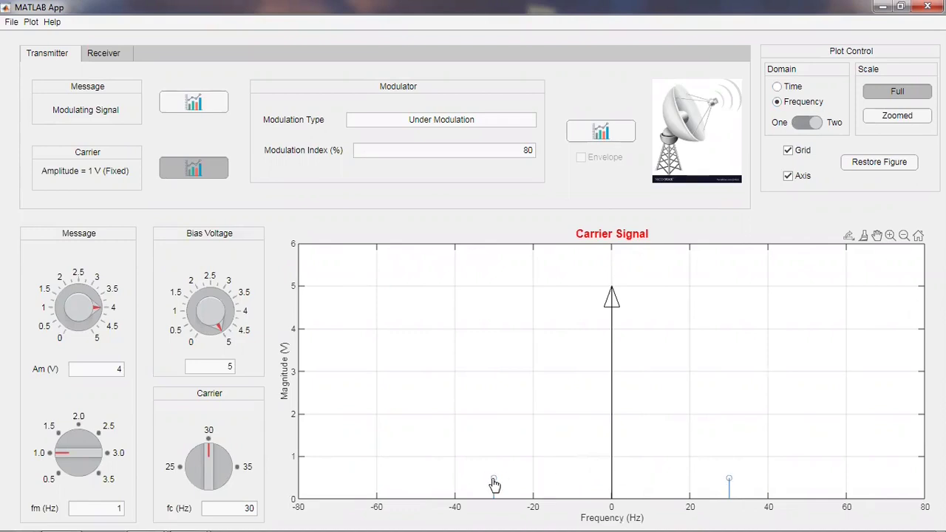
mouse_move(494, 485)
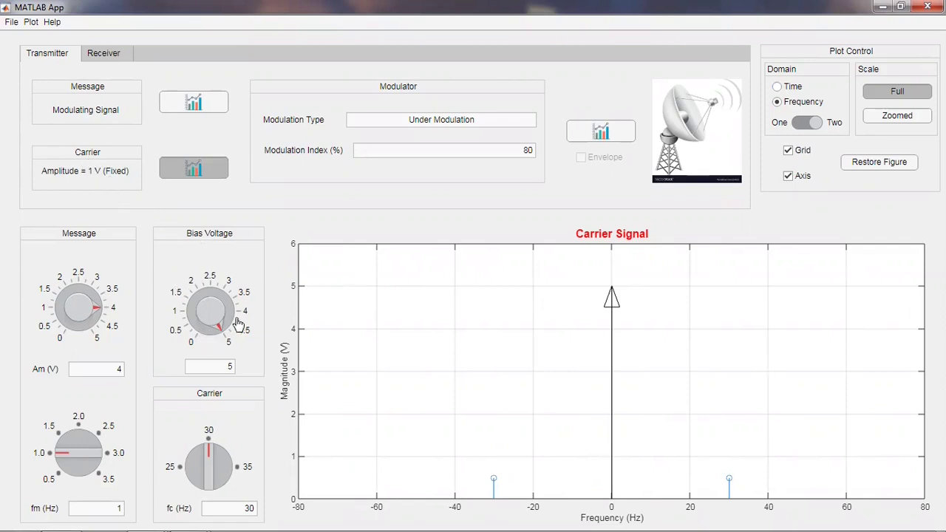
Try lowering the bias voltage to about 4 V and return it to 5 V.
drag(249, 316, 241, 294)
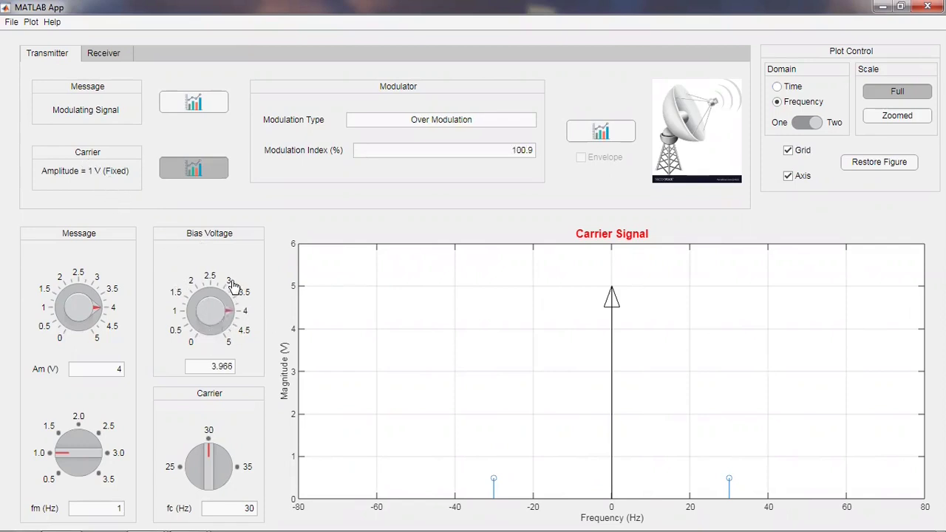
click(231, 346)
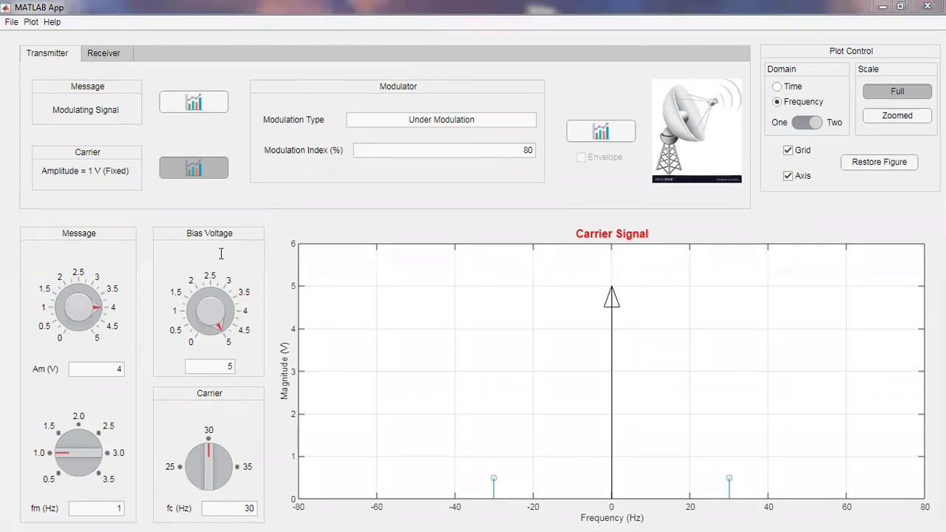
Label the bias voltage knob Ac\k, the carrier frequency knob fc, and the two message knobs Am and fm.
click(270, 259)
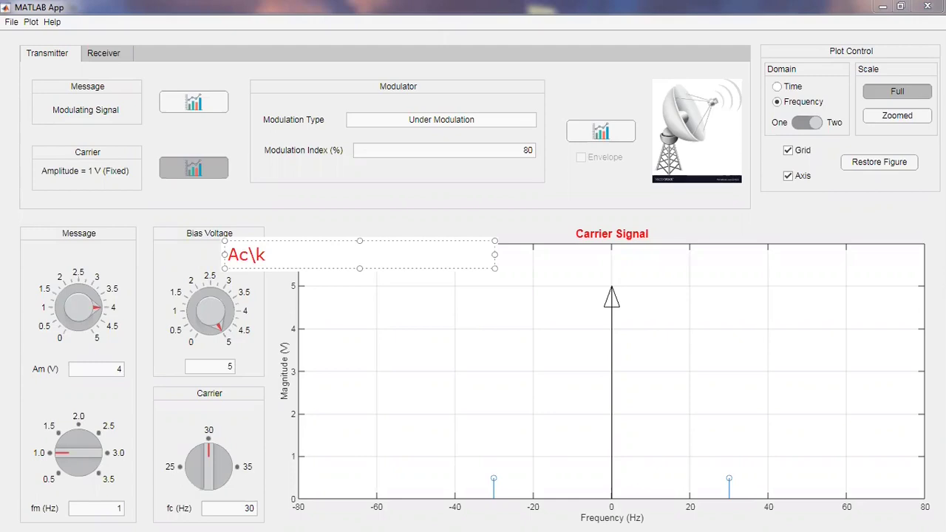
click(278, 291)
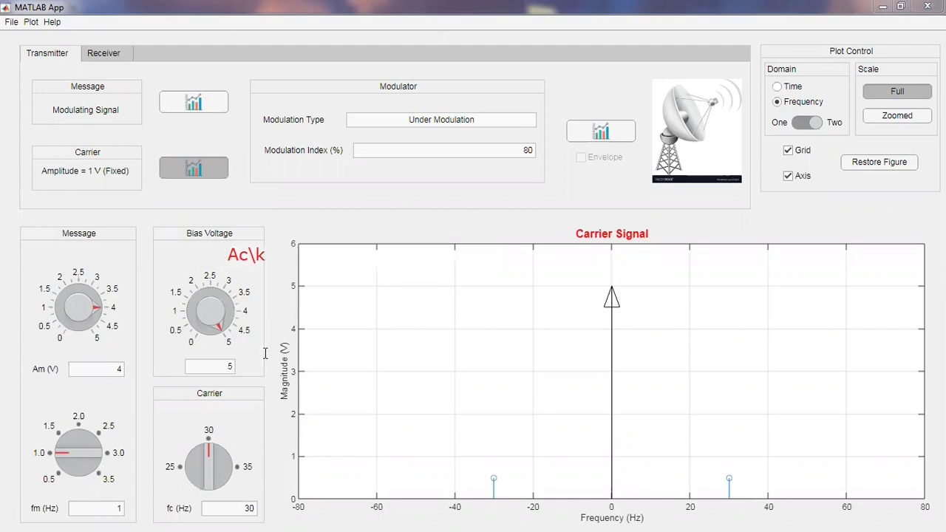
click(236, 414)
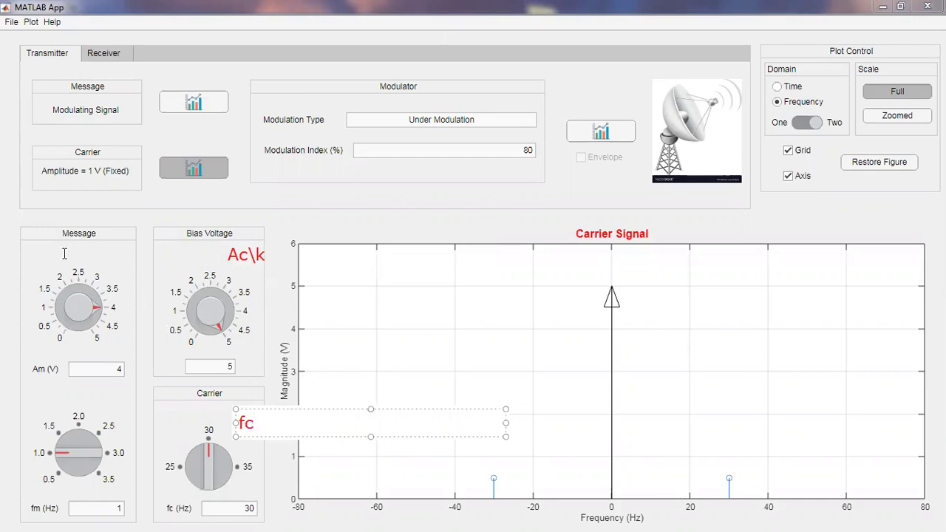
click(64, 253)
click(65, 255)
text(Am)
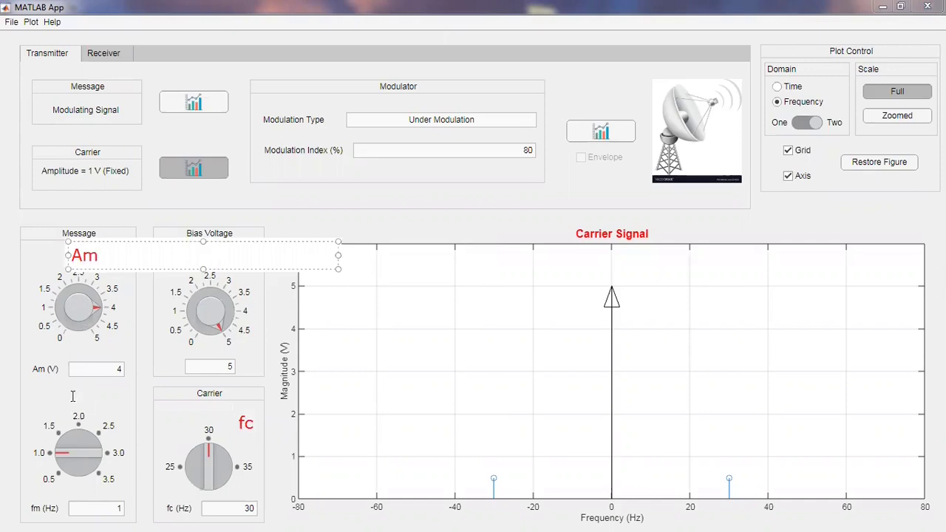
click(81, 390)
click(83, 392)
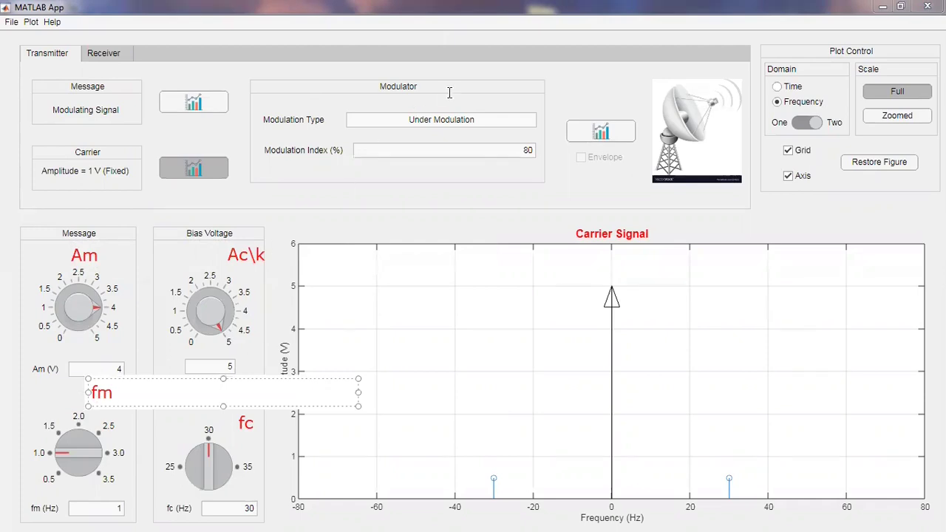
click(425, 221)
With the bias voltage at 5 V, return to the time domain and plot the AM (DSB) signal.
click(221, 367)
text(5)
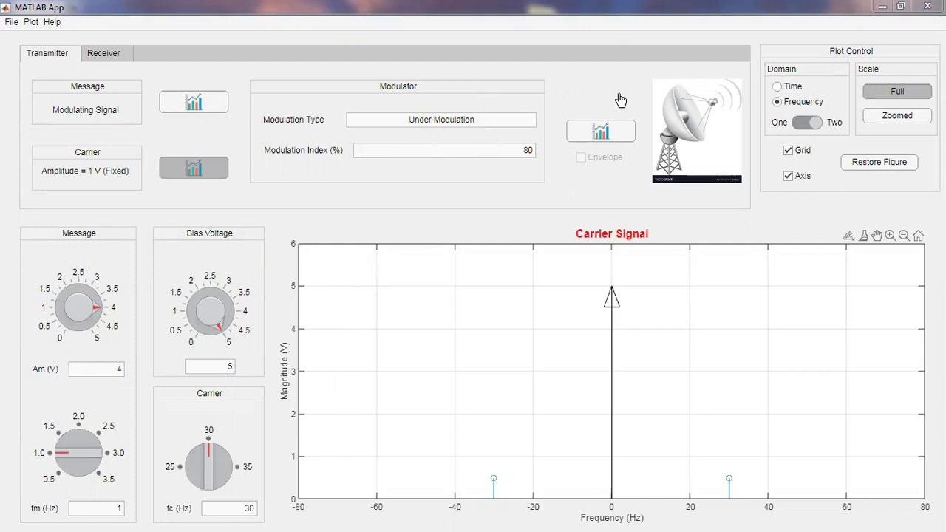
click(792, 88)
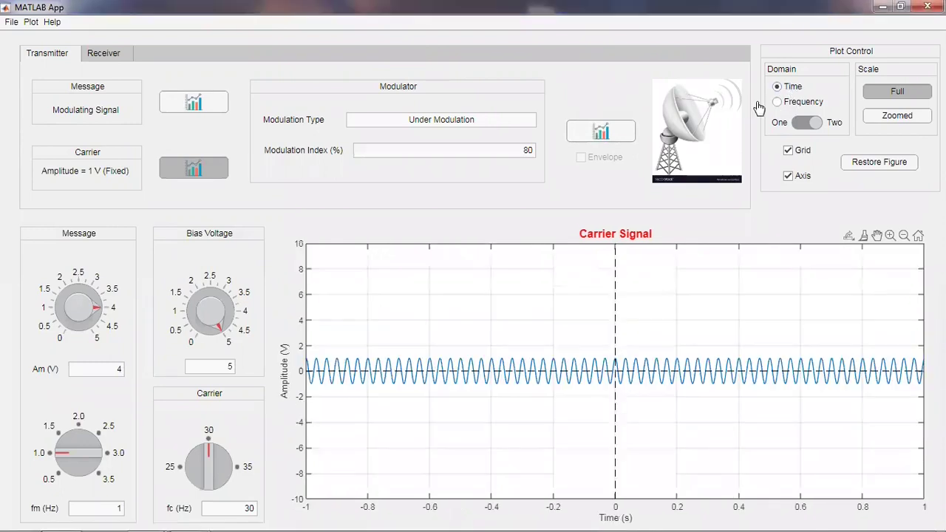
click(605, 134)
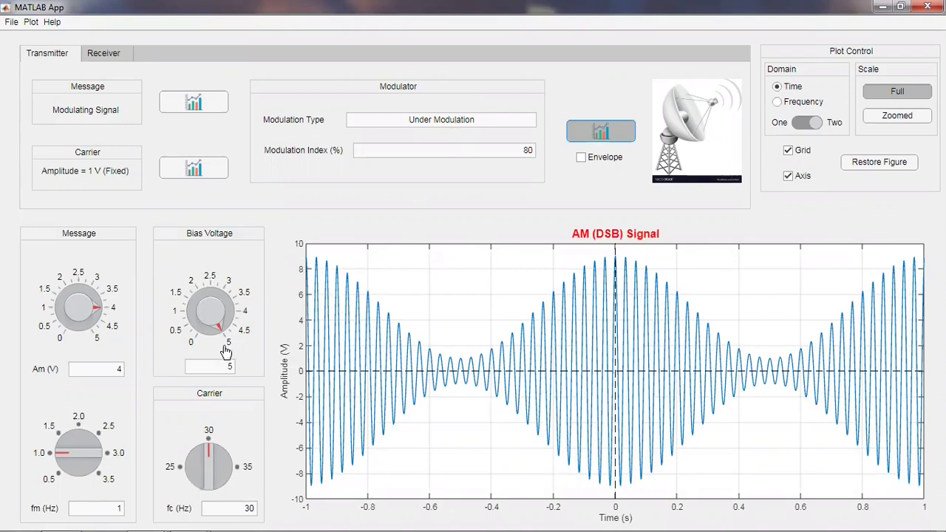
Display the message envelope on the AM signal and compare bias voltages of 4 V and 5 V, ending at 4 V.
click(246, 313)
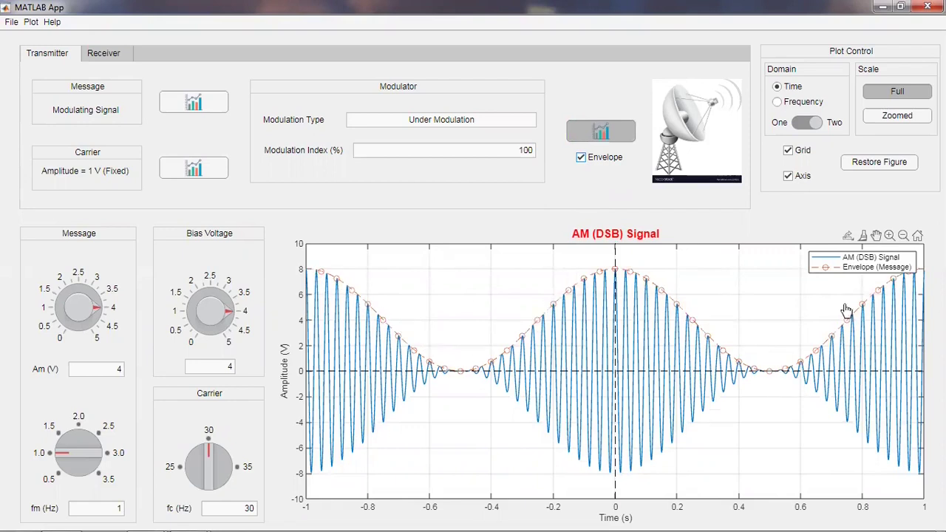
click(229, 348)
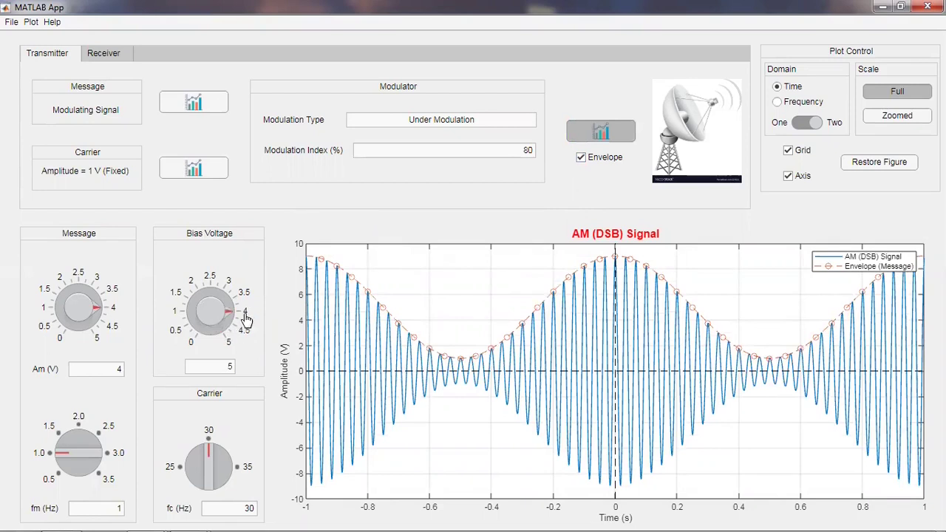
click(246, 320)
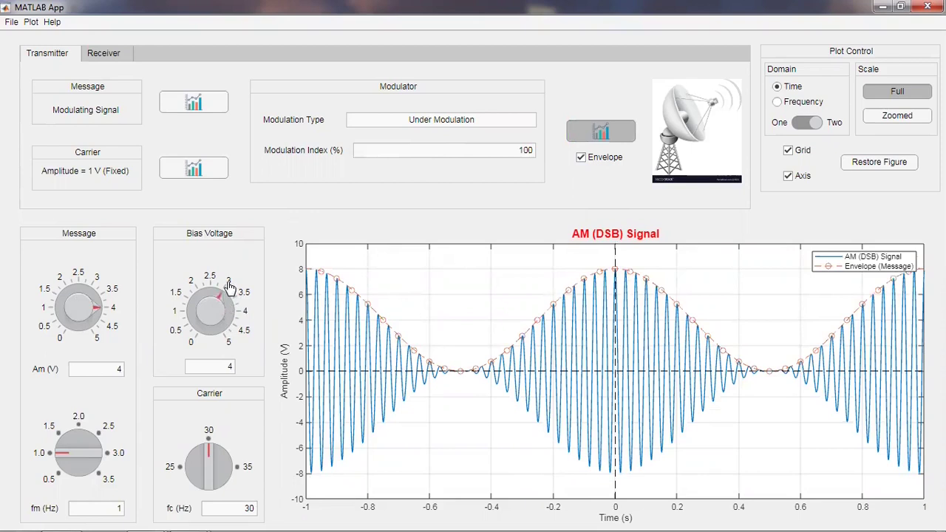
Set the bias voltage to 3 V and compare the AM signal without and with its message envelope.
click(230, 288)
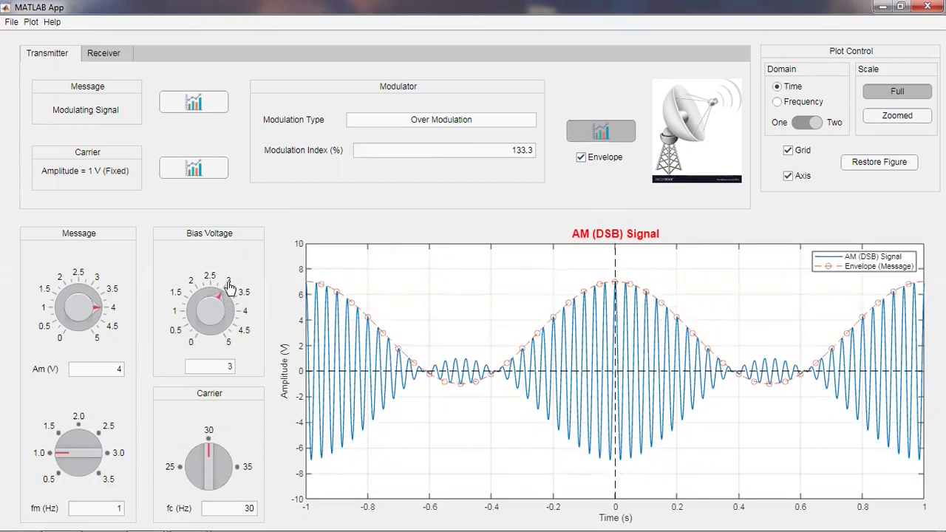
click(581, 158)
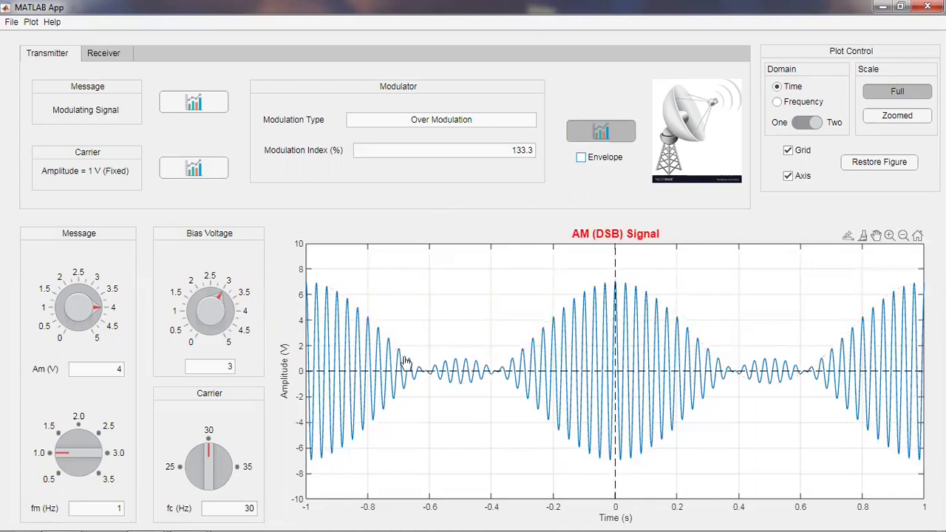
click(581, 159)
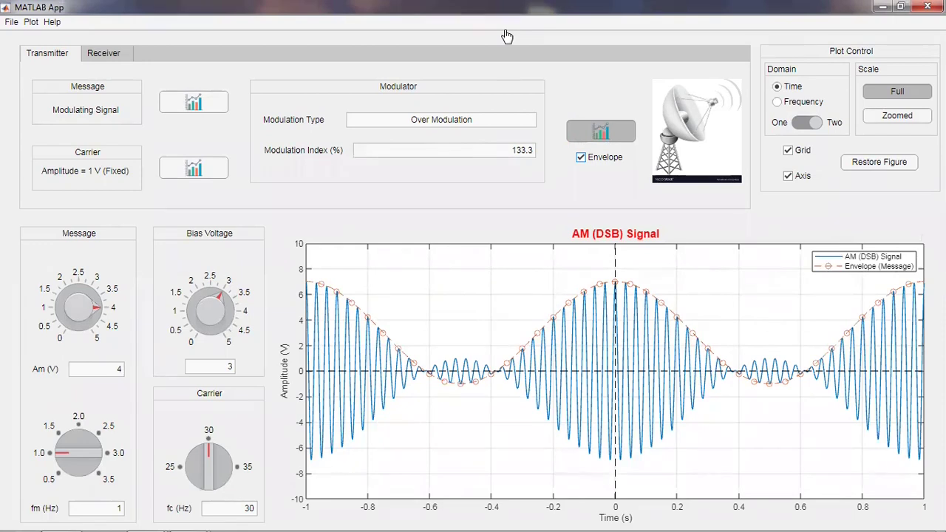
Circle Over Modulation, underline the 133.3 modulation index twice, box the envelope's zero-crossing region near -0.5 s, and erase the annotations.
drag(378, 100, 392, 109)
drag(495, 168, 537, 155)
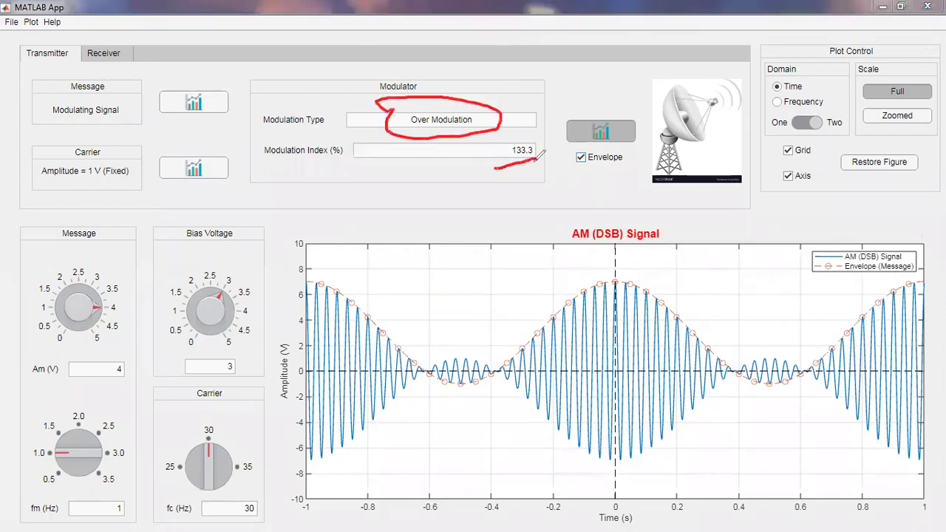
drag(499, 181, 551, 164)
mouse_move(415, 344)
mouse_down()
mouse_move(413, 403)
mouse_move(532, 399)
mouse_move(536, 332)
mouse_move(413, 340)
mouse_up()
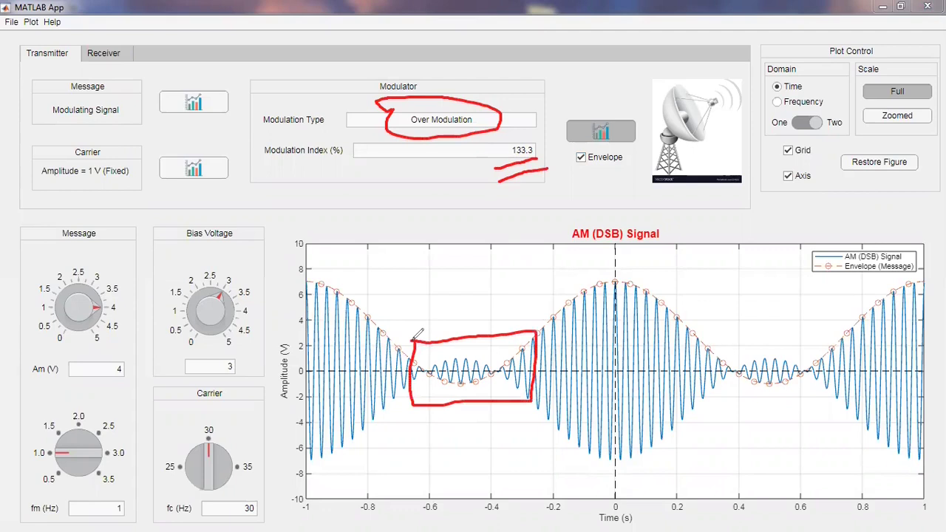
key(Escape)
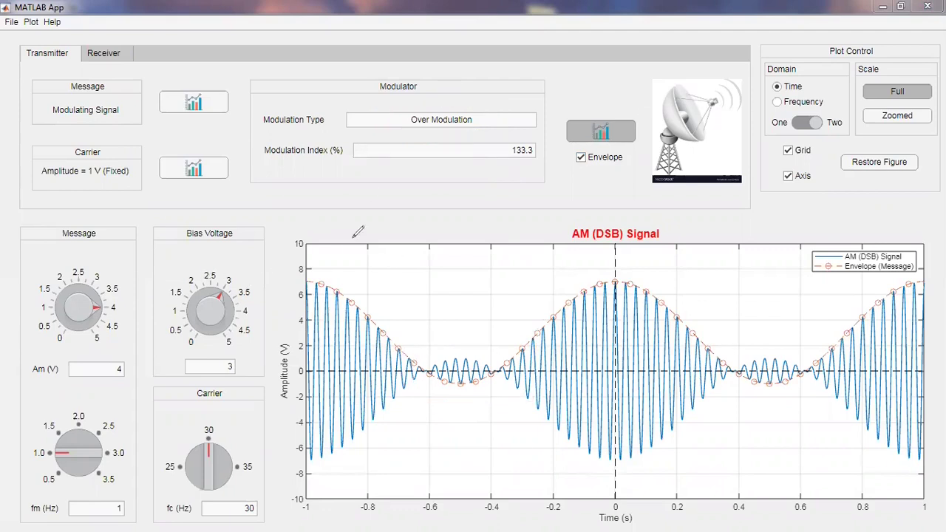
Set the bias voltage to 0 V, trace the message envelope in red, erase the trace, and hide the envelope.
click(192, 344)
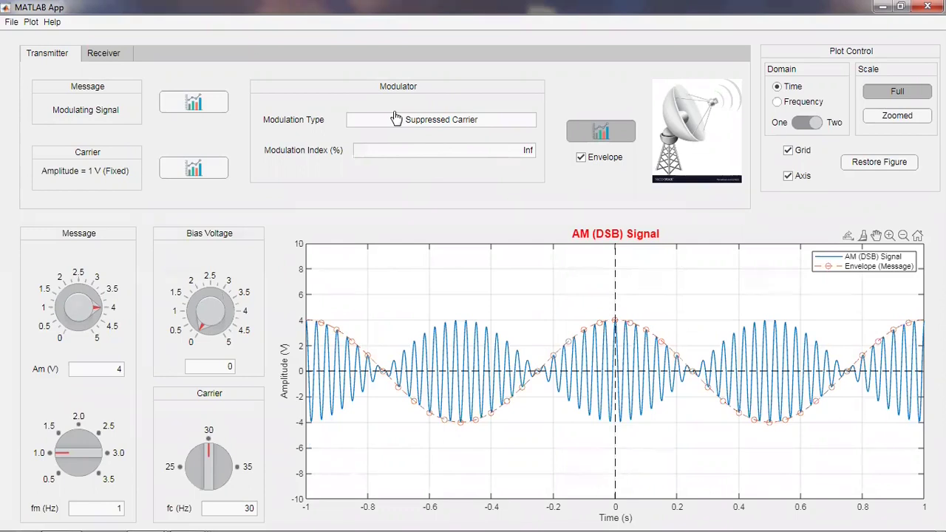
mouse_move(309, 320)
mouse_down()
mouse_move(464, 419)
mouse_move(527, 409)
mouse_move(571, 340)
mouse_move(604, 322)
mouse_move(633, 323)
mouse_move(736, 405)
mouse_move(818, 418)
mouse_move(863, 347)
mouse_move(903, 322)
mouse_up()
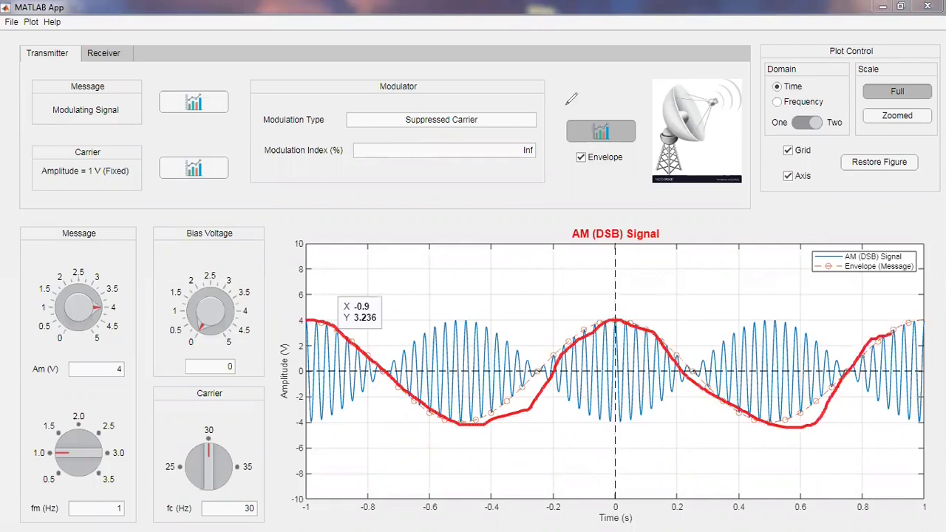
key(e)
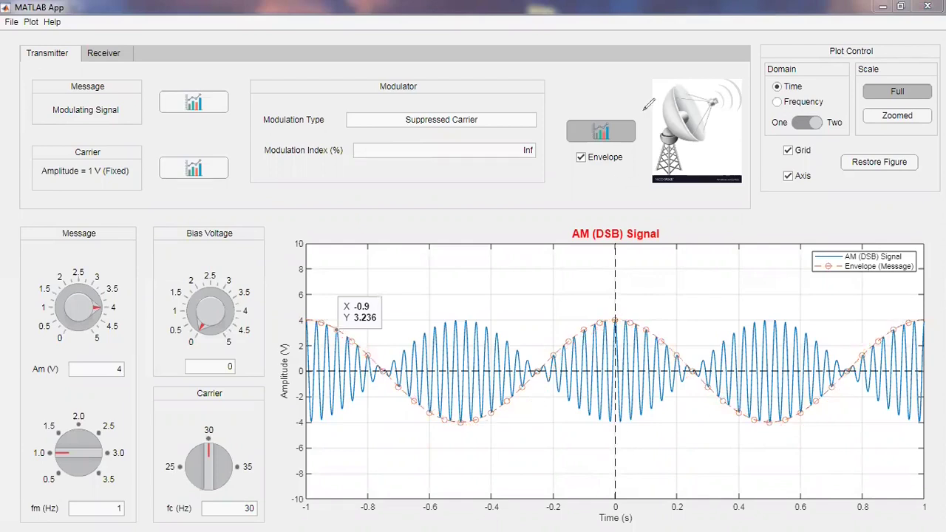
click(581, 157)
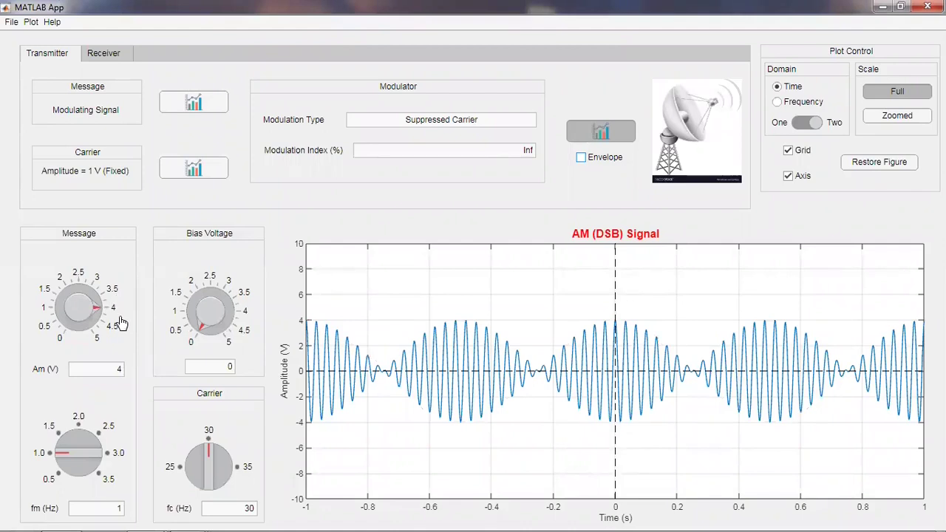
Set the bias voltage to 5 V and show the AM signal's one-sided spectrum in the frequency domain.
click(228, 342)
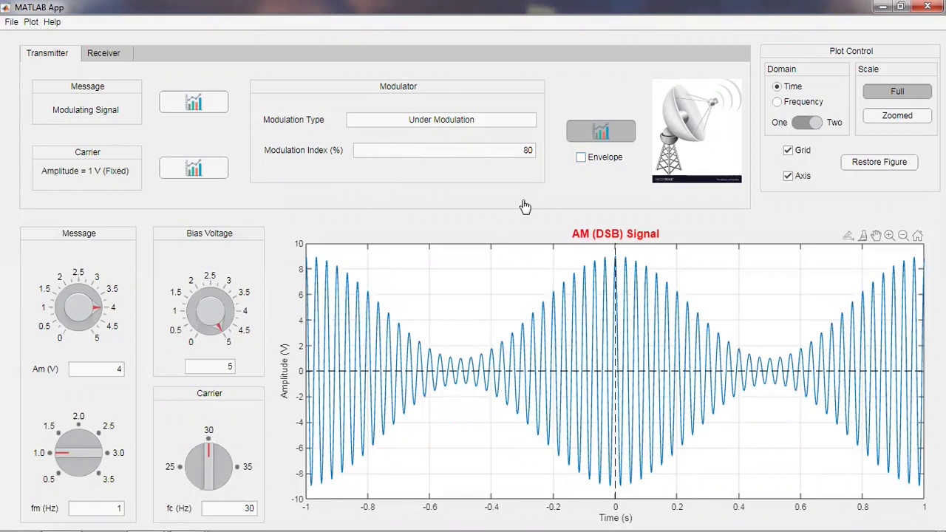
click(776, 103)
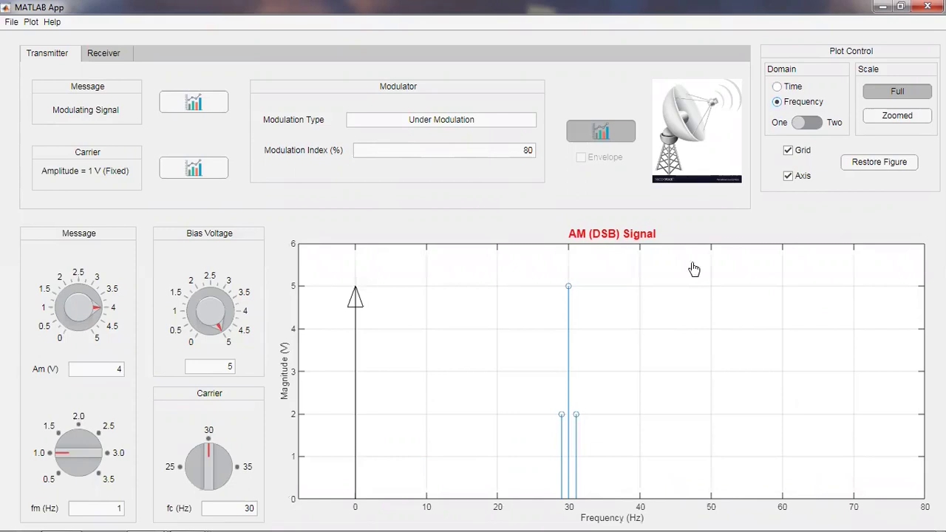
mouse_move(646, 384)
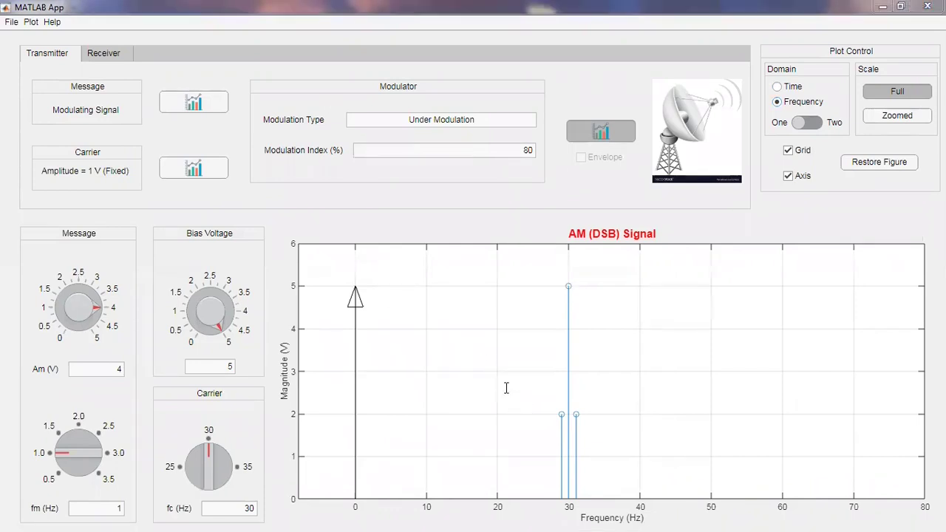
Label the AM spectrum's three lines in red as fc-fm, fc and fc+fm.
click(553, 399)
text(fc-fm)
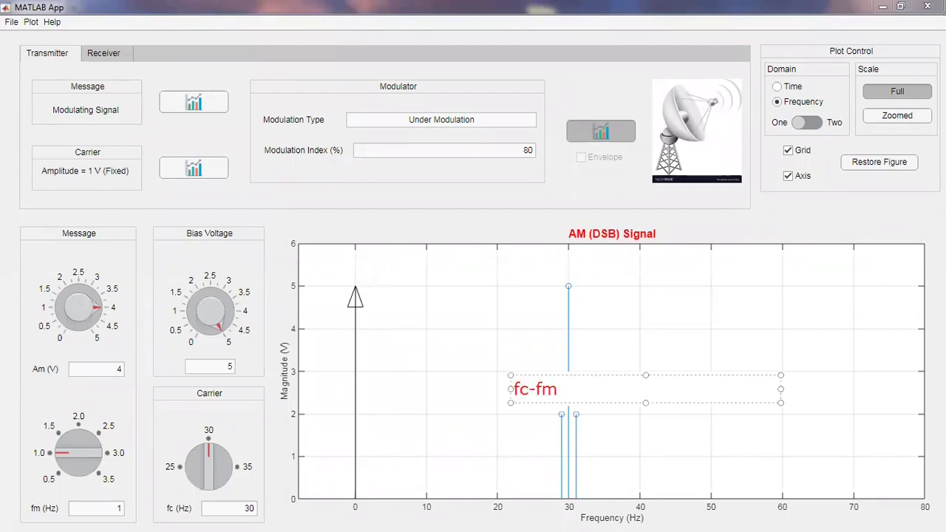
click(574, 274)
click(574, 274)
text(fc)
click(592, 409)
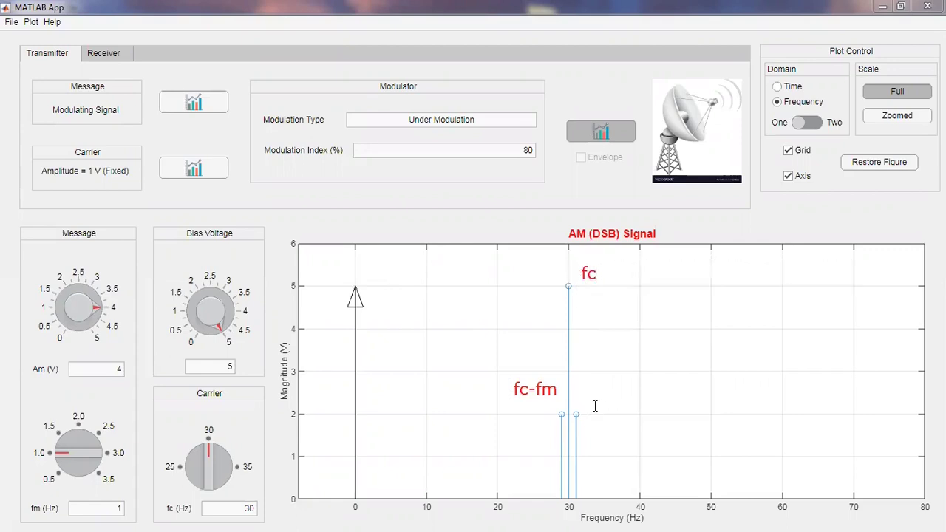
click(599, 406)
text(fc)
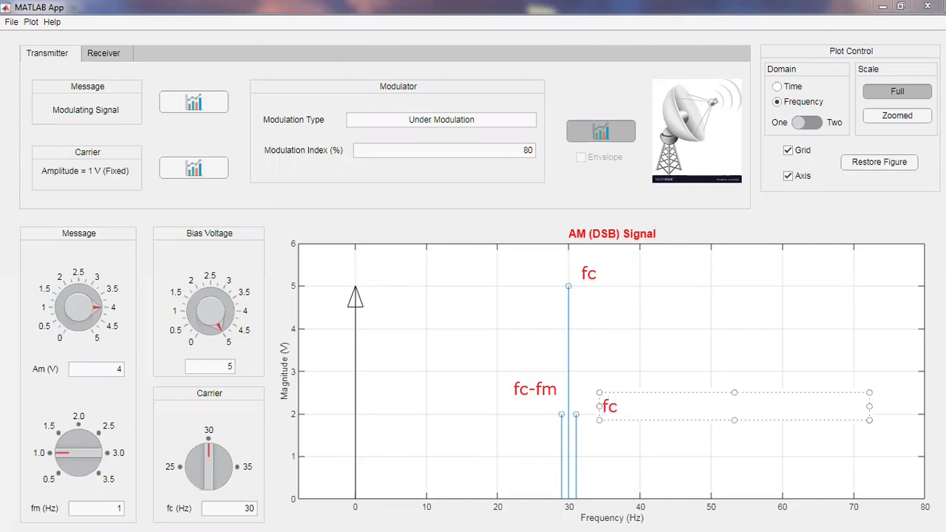
text(+fm)
Circle the 30 Hz carrier setting, underline the 1.0 Hz message setting, and mark the carrier and sideband spectral lines in red.
click(370, 103)
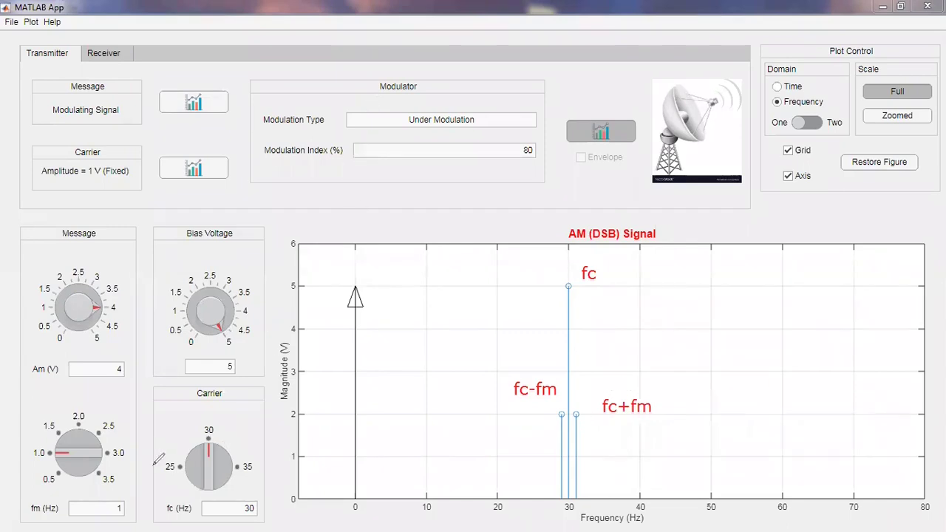
mouse_move(185, 444)
mouse_down()
mouse_move(238, 438)
mouse_move(194, 432)
mouse_up()
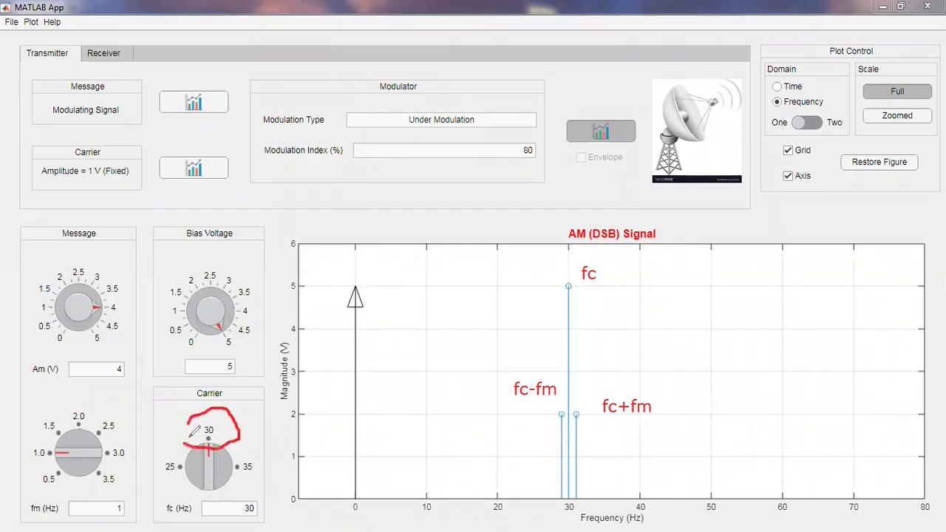
drag(27, 458, 51, 459)
mouse_move(564, 299)
mouse_down()
mouse_move(577, 295)
mouse_move(573, 303)
mouse_up()
mouse_move(574, 458)
mouse_down()
mouse_move(584, 453)
mouse_move(580, 468)
mouse_up()
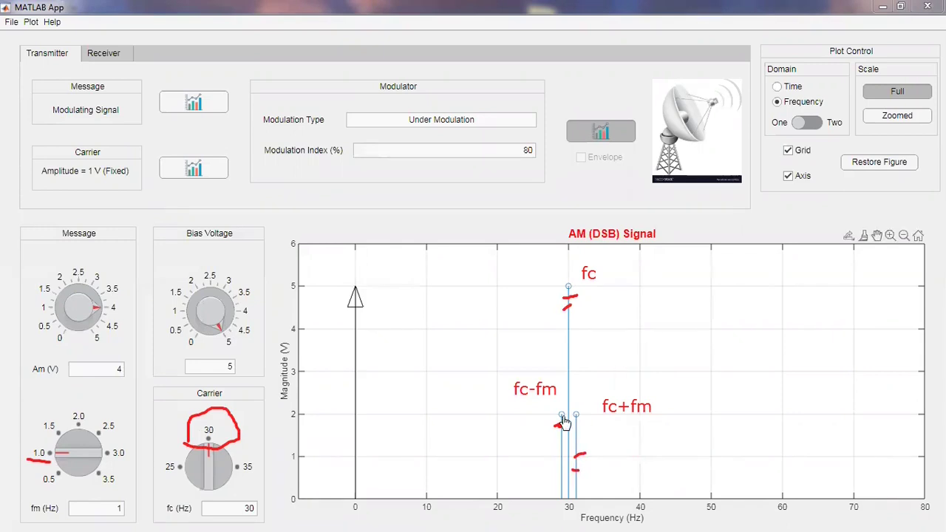
mouse_move(562, 420)
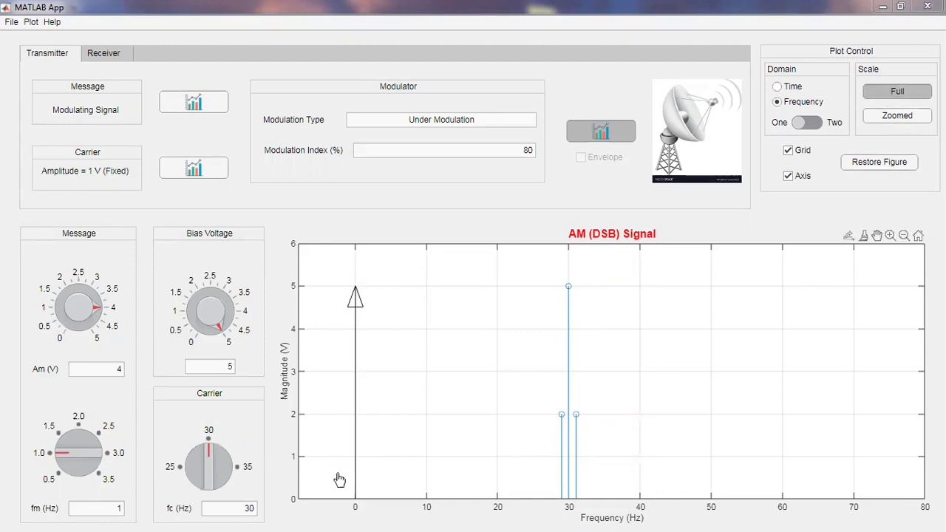
Compare the one-sided frequency spectra of the message signal and the AM signal, ending on the message spectrum.
click(203, 104)
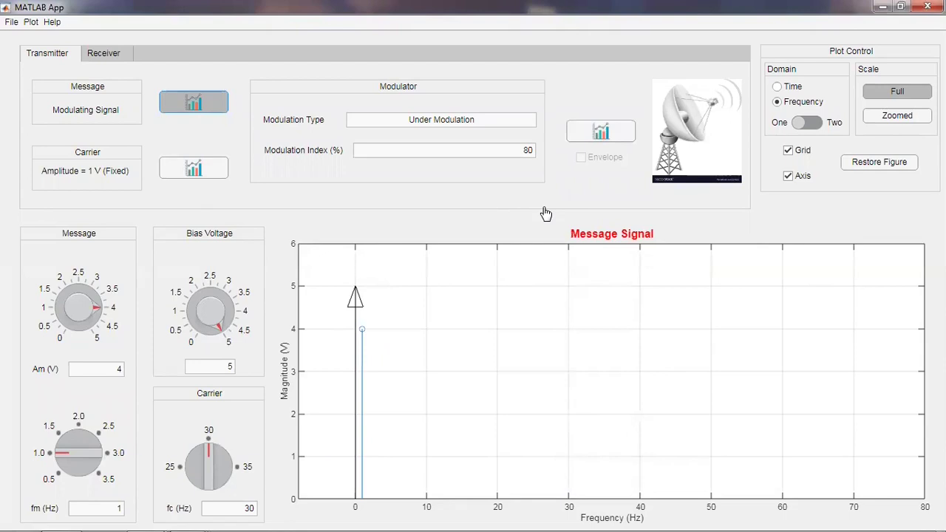
click(609, 132)
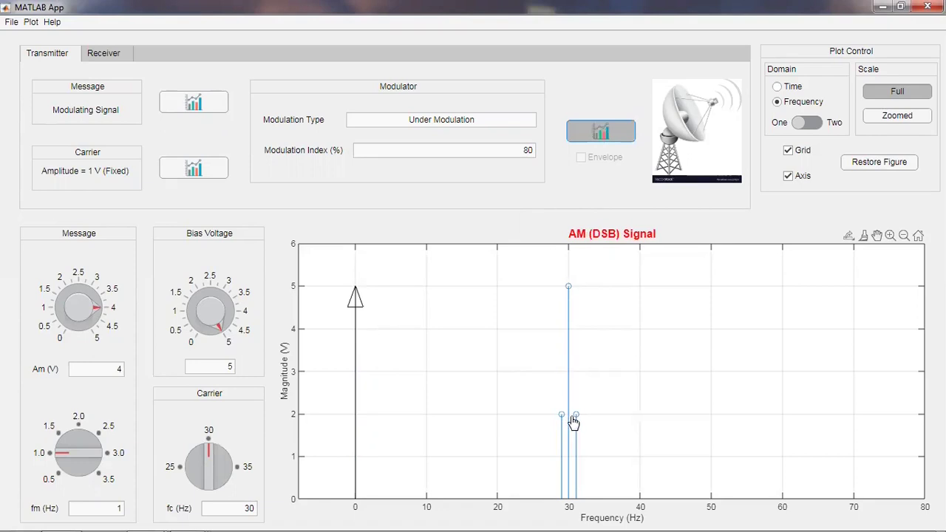
click(202, 105)
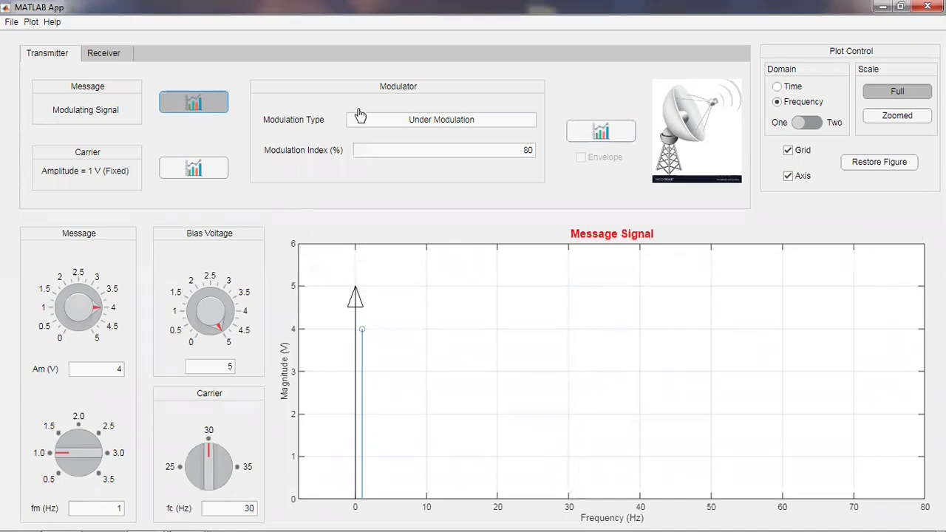
Mark the message spectral line, sketch opposite shift arrows for plus and minus fc beside it, and erase the annotations.
drag(354, 422, 373, 418)
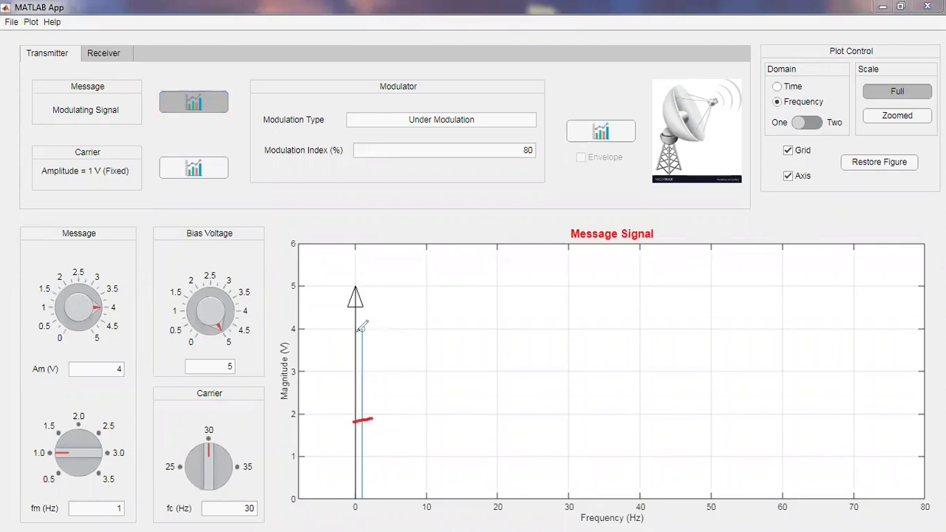
drag(420, 293, 441, 423)
mouse_move(442, 308)
mouse_down()
mouse_move(515, 304)
mouse_move(515, 314)
mouse_up()
mouse_move(472, 263)
mouse_down()
mouse_move(481, 290)
mouse_move(475, 282)
mouse_move(509, 281)
mouse_up()
mouse_move(512, 267)
mouse_down()
mouse_move(520, 289)
mouse_move(508, 297)
mouse_move(542, 296)
mouse_up()
mouse_move(390, 401)
mouse_down()
mouse_move(444, 386)
mouse_move(390, 399)
mouse_move(405, 409)
mouse_up()
mouse_move(395, 336)
mouse_down()
mouse_move(394, 374)
mouse_move(389, 366)
mouse_move(405, 354)
mouse_move(427, 372)
mouse_up()
drag(371, 362, 399, 353)
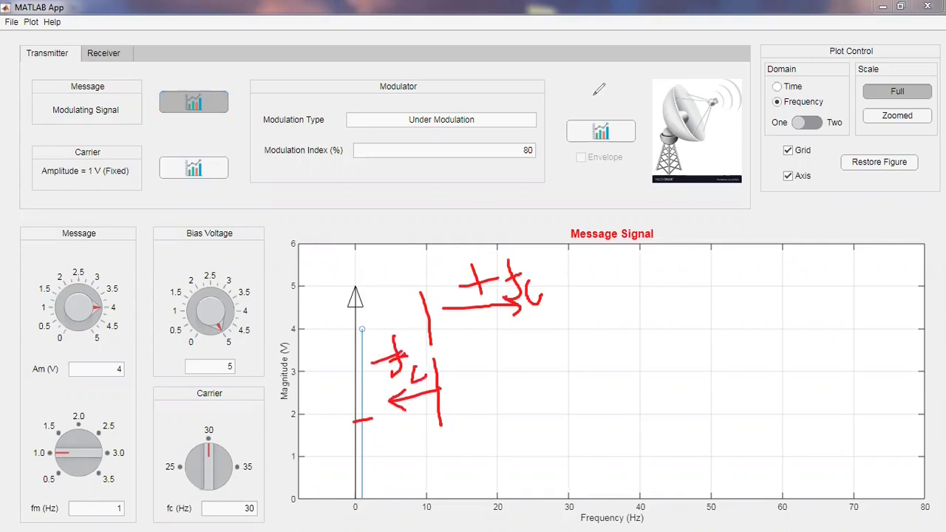
key(e)
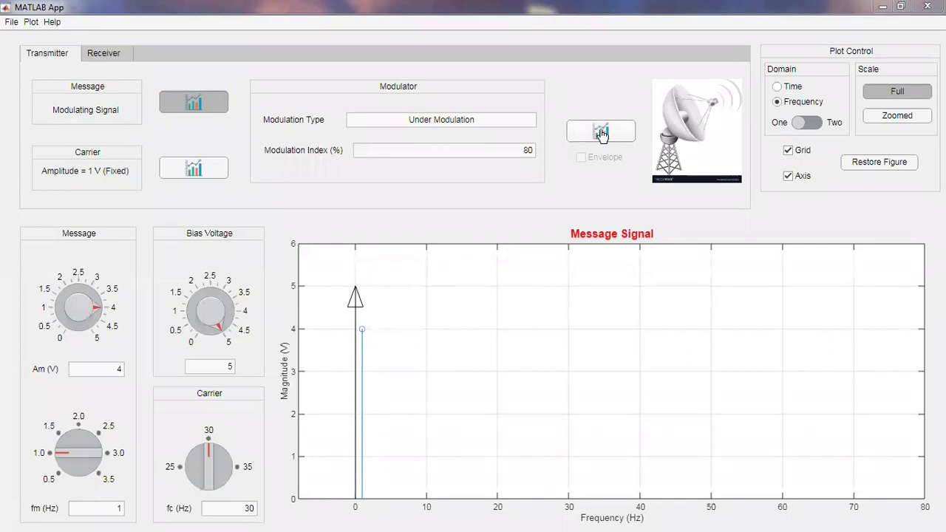
Plot the AM signal, switch to the two-sided spectrum, and show the message signal's two-sided spectrum.
click(601, 133)
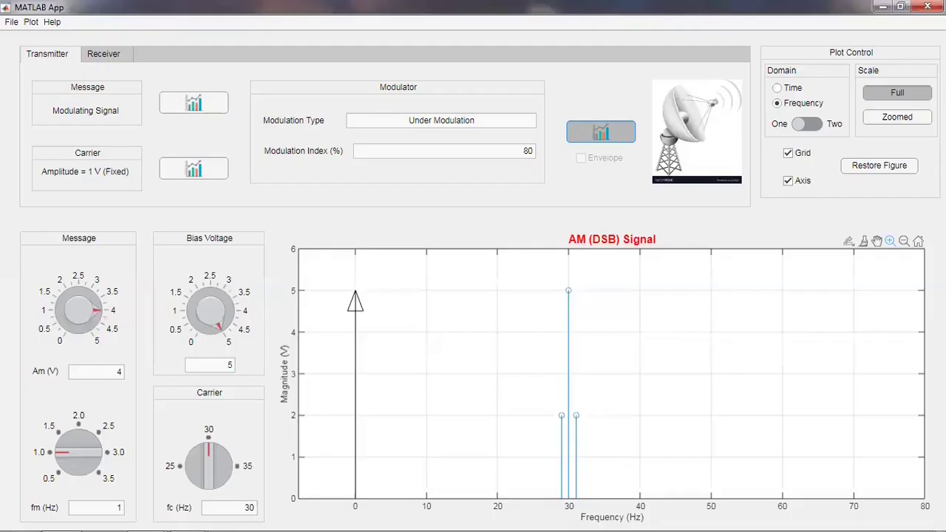
click(813, 124)
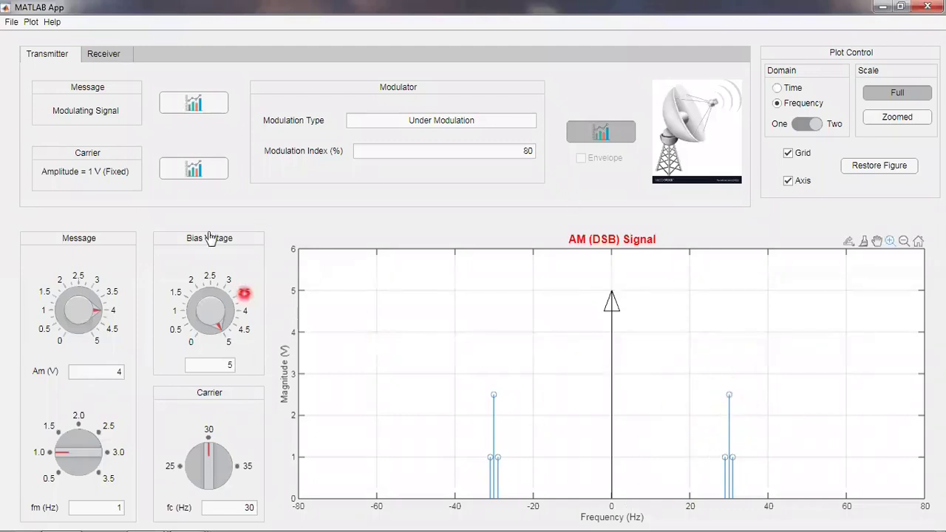
click(196, 106)
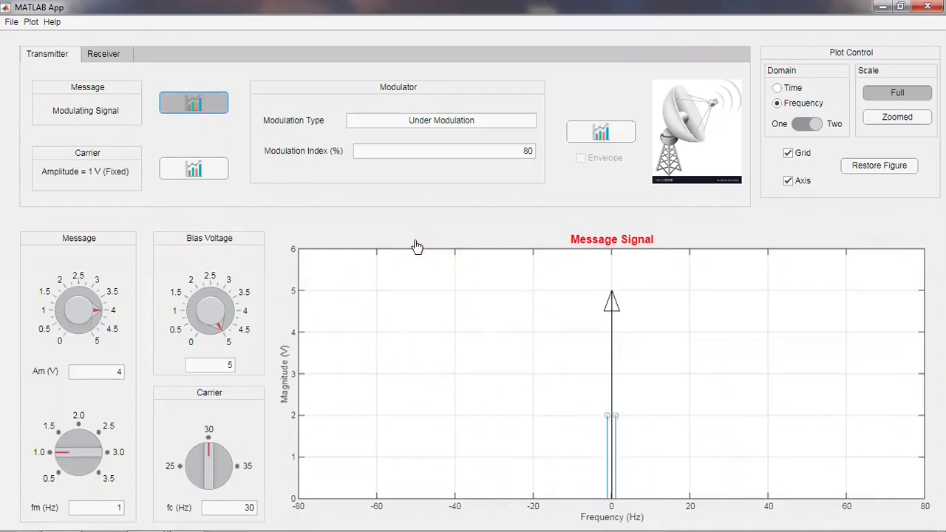
Label the message signal's two spectral lines -1 and +1 in orange.
click(563, 457)
text(-1)
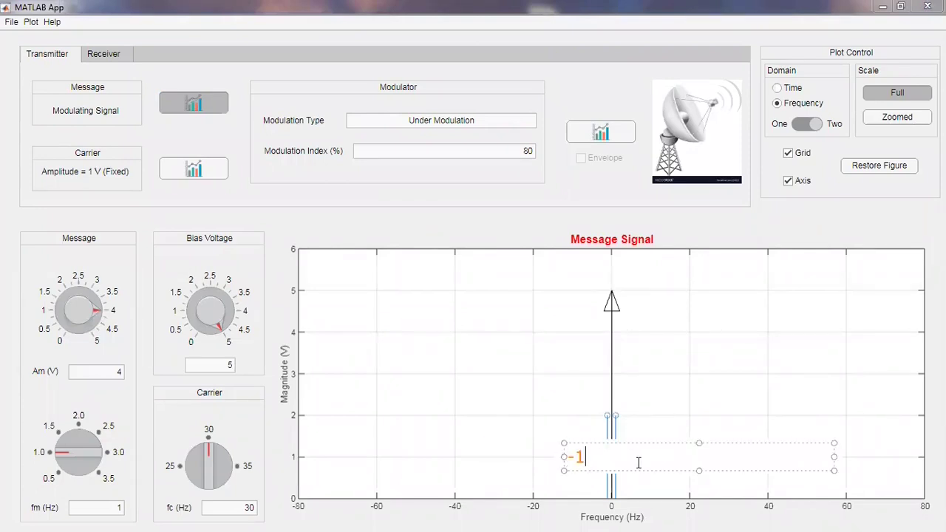
click(641, 483)
click(628, 447)
text(+1)
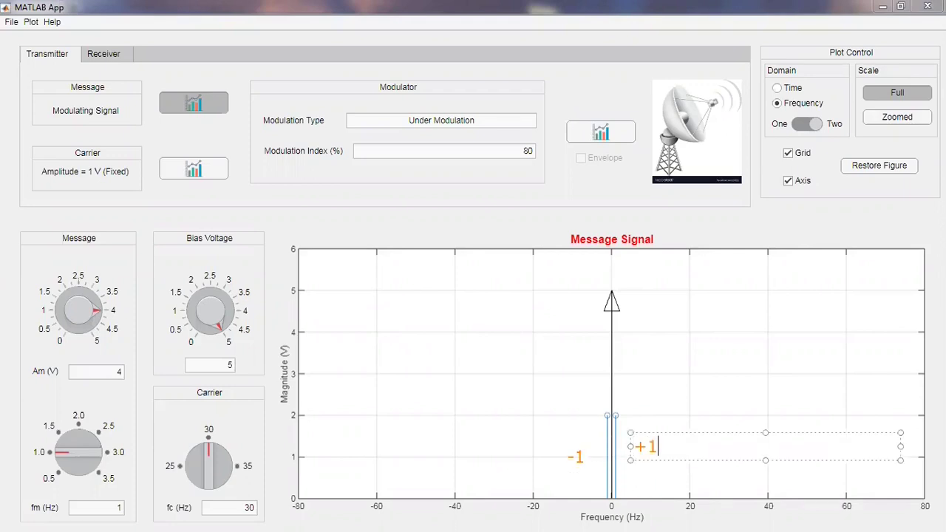
click(546, 250)
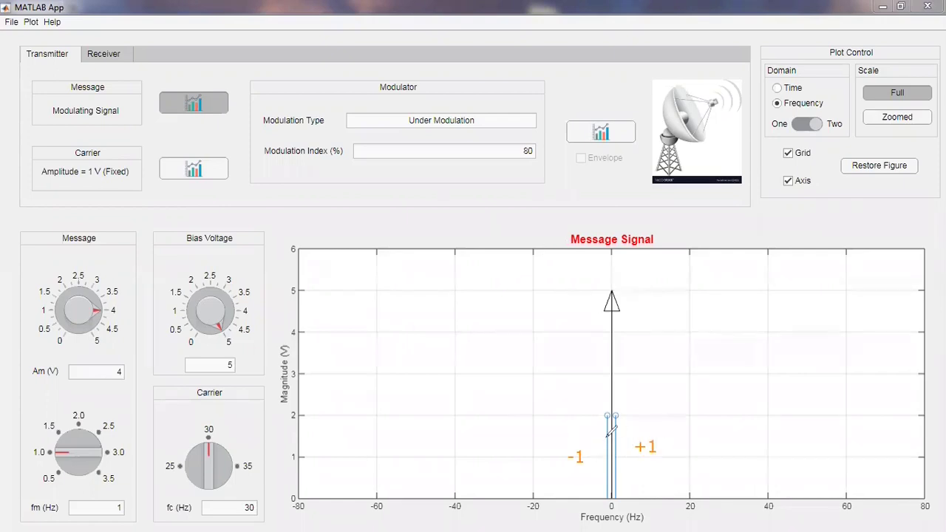
Mark the +1 line, draw orange arrows from it in both directions, and label their ends 31 and -29.
drag(612, 442, 622, 441)
drag(626, 399, 777, 399)
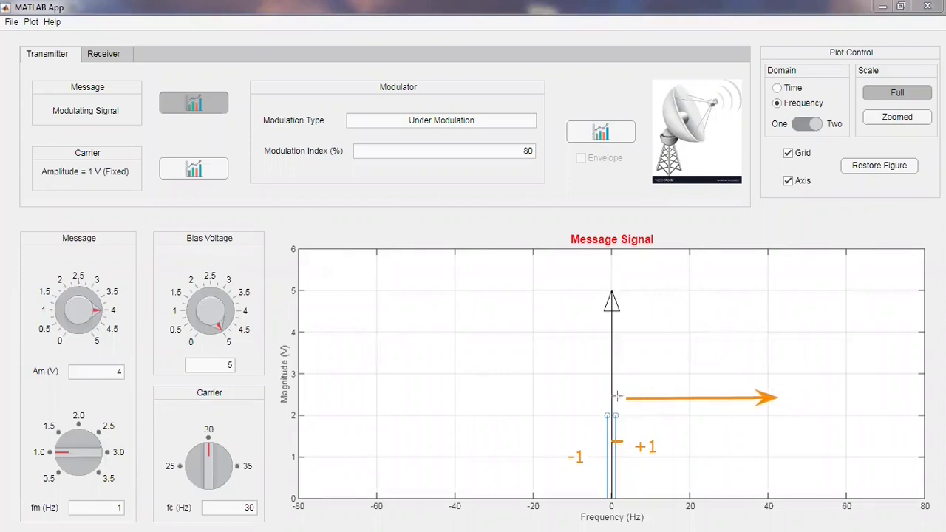
drag(619, 398, 467, 396)
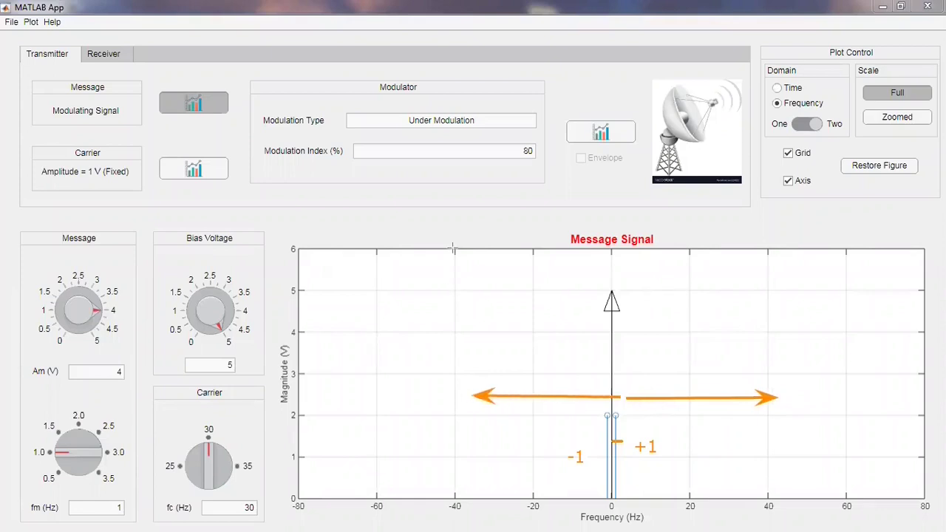
click(794, 377)
text(31)
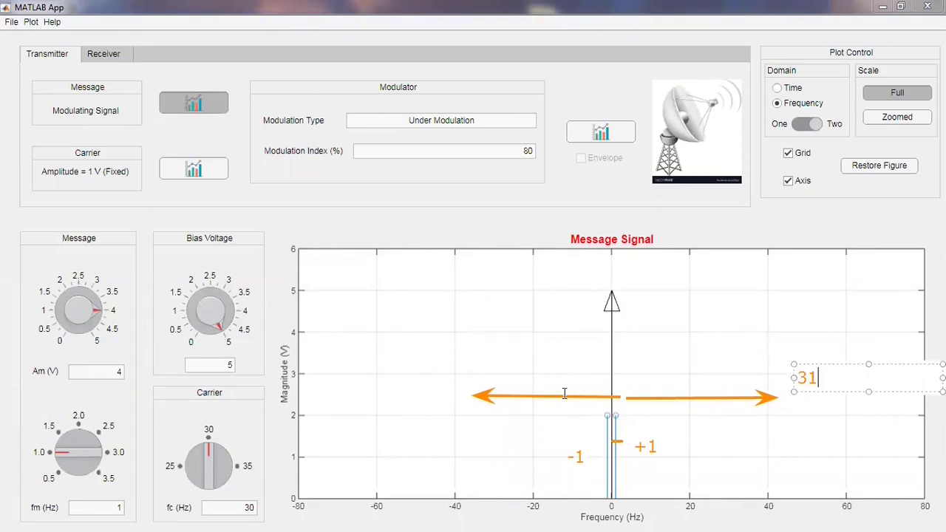
click(458, 367)
click(469, 371)
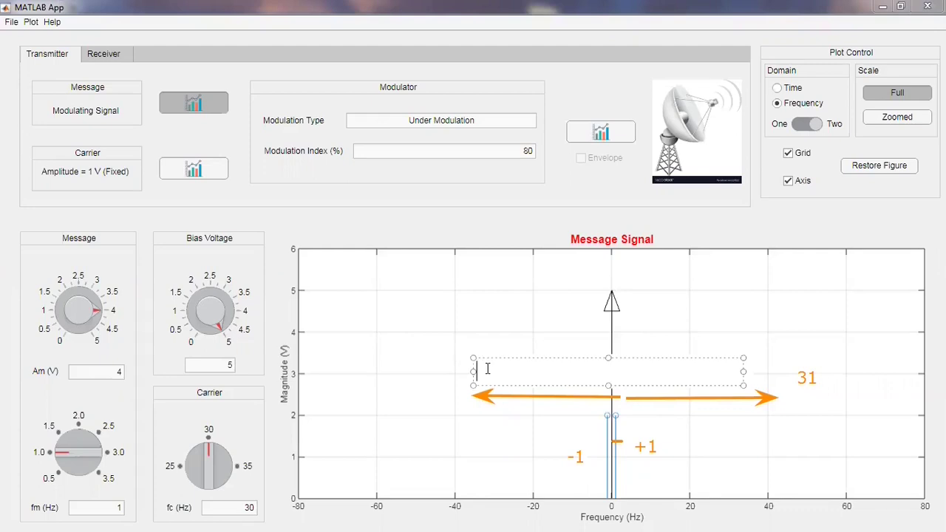
text(-29)
Mark the -1 line, draw red arrows from it in both directions, and label their ends -31 and 29.
click(606, 470)
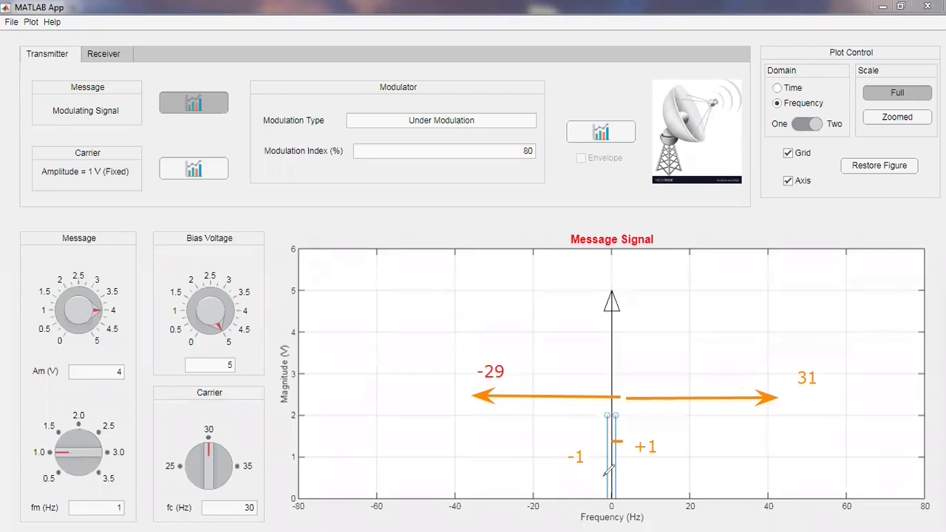
drag(596, 463, 607, 464)
drag(584, 474, 396, 470)
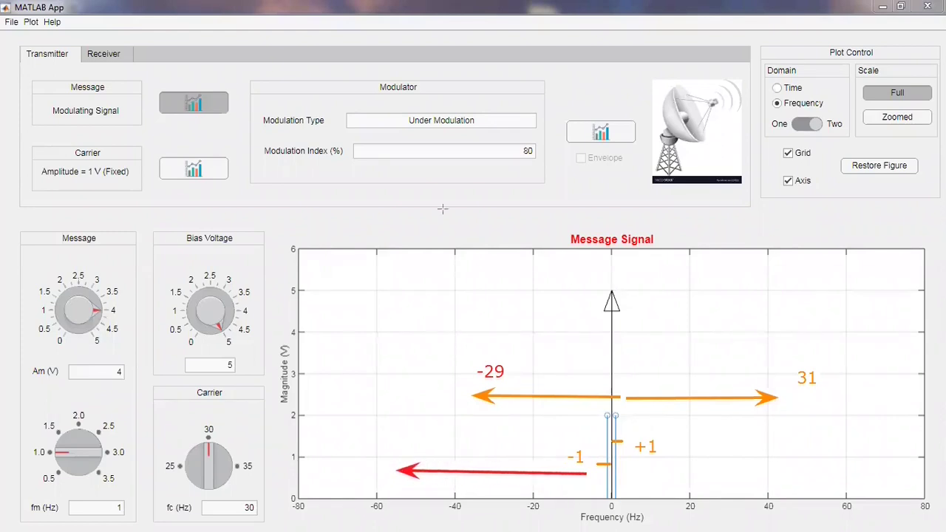
click(415, 439)
text(-31)
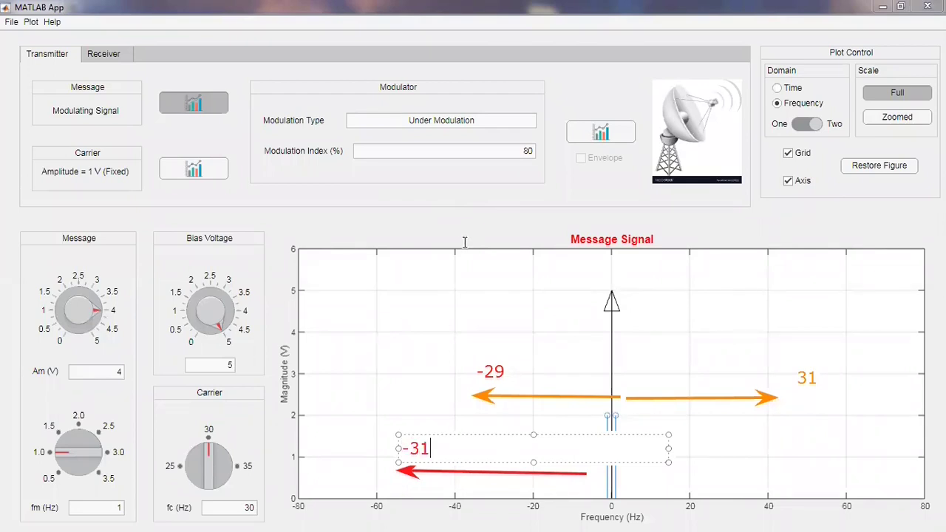
click(603, 449)
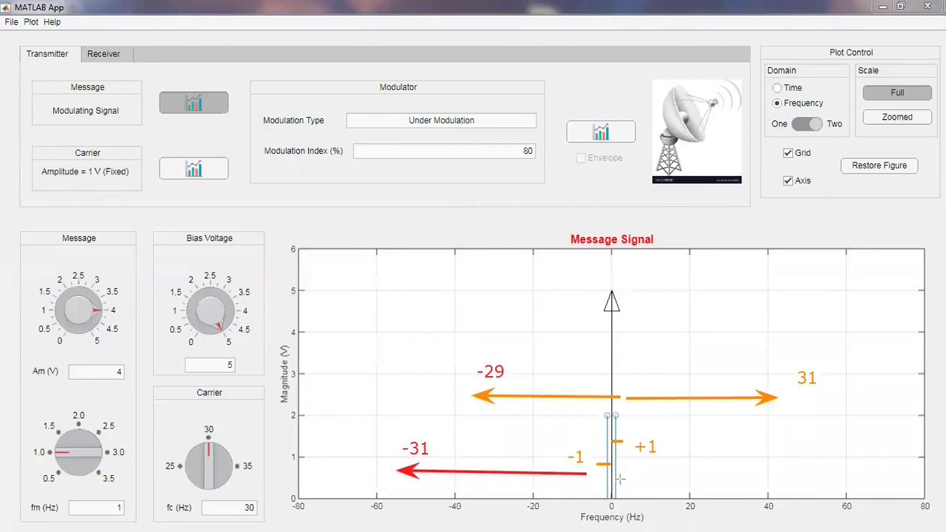
drag(622, 479, 761, 478)
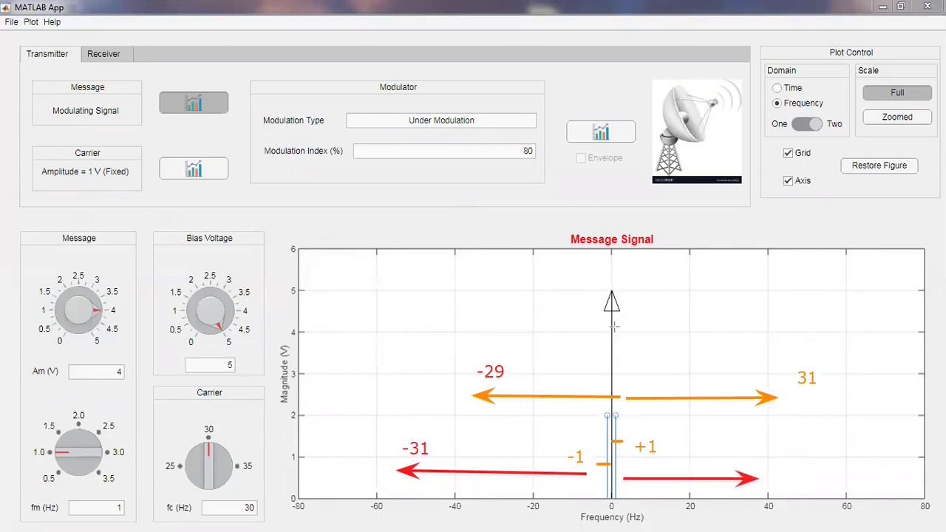
click(757, 457)
text(29)
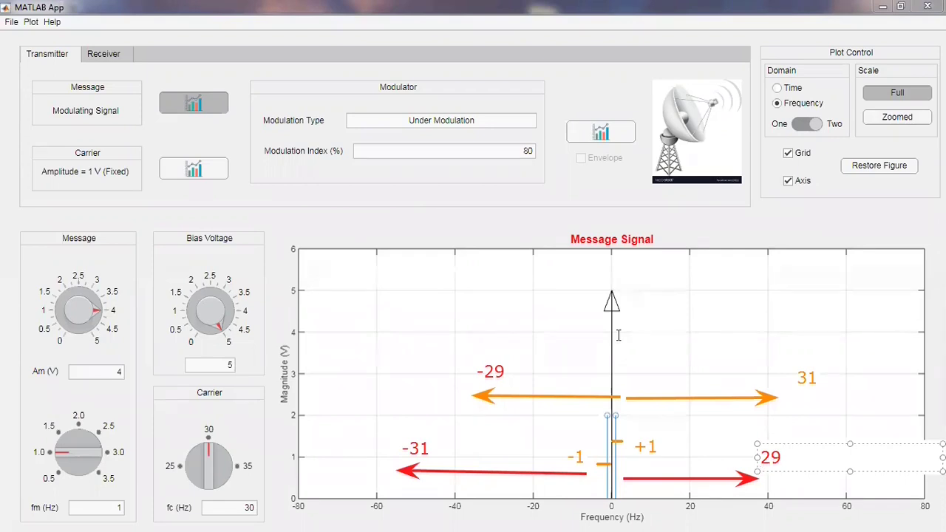
Circle the -29, -31, 31 and 29 labels, write 4+2 above the positive arrows, and erase all annotations.
mouse_move(506, 351)
mouse_down()
mouse_move(476, 363)
mouse_move(501, 387)
mouse_move(508, 342)
mouse_up()
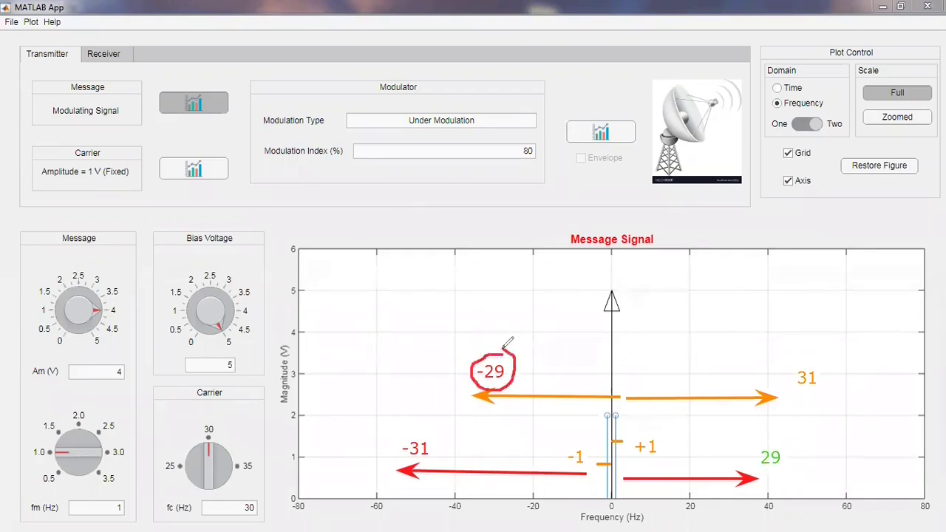
mouse_move(435, 435)
mouse_down()
mouse_move(394, 452)
mouse_move(414, 461)
mouse_move(442, 443)
mouse_up()
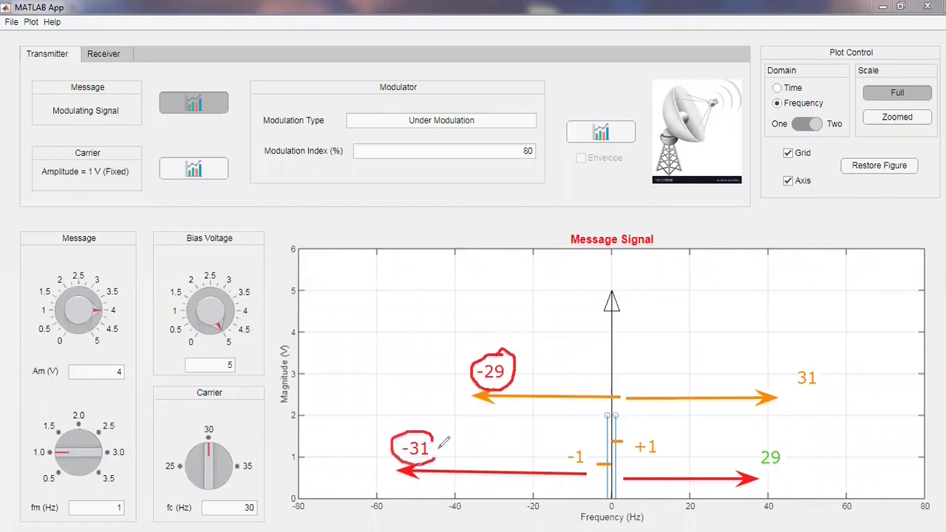
mouse_move(794, 385)
mouse_down()
mouse_move(832, 379)
mouse_move(812, 360)
mouse_move(801, 390)
mouse_up()
mouse_move(757, 466)
mouse_down()
mouse_move(795, 442)
mouse_move(758, 437)
mouse_move(755, 465)
mouse_move(765, 468)
mouse_up()
mouse_move(708, 290)
mouse_down()
mouse_move(690, 333)
mouse_move(736, 342)
mouse_move(743, 377)
mouse_up()
mouse_move(750, 314)
mouse_down()
mouse_move(782, 300)
mouse_move(767, 333)
mouse_up()
mouse_move(788, 279)
mouse_down()
mouse_move(807, 304)
mouse_move(800, 322)
mouse_move(833, 322)
mouse_up()
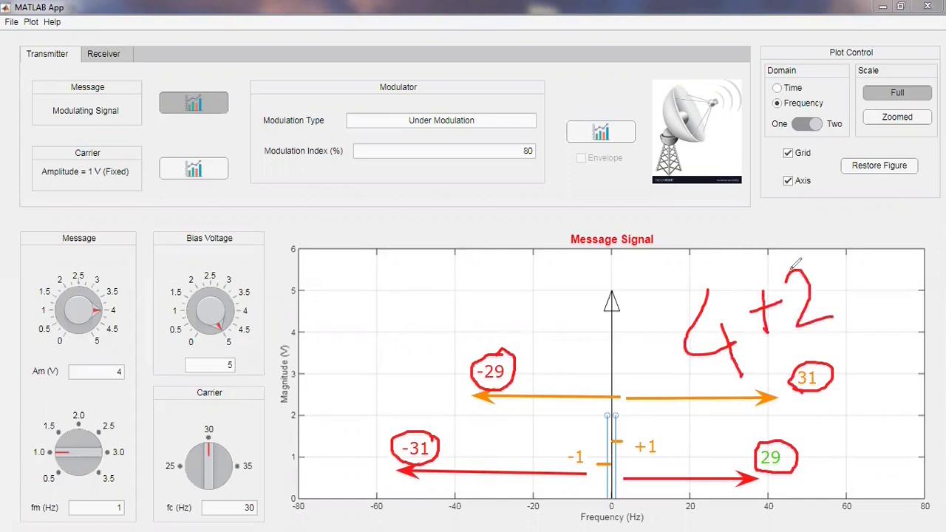
key(e)
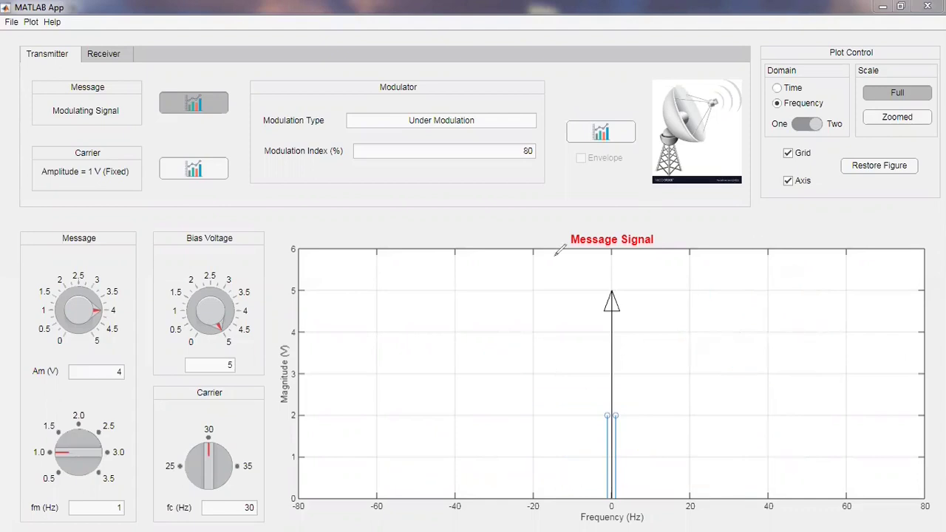
Show the AM signal's two-sided spectrum and set the carrier frequency to 25 Hz.
click(600, 131)
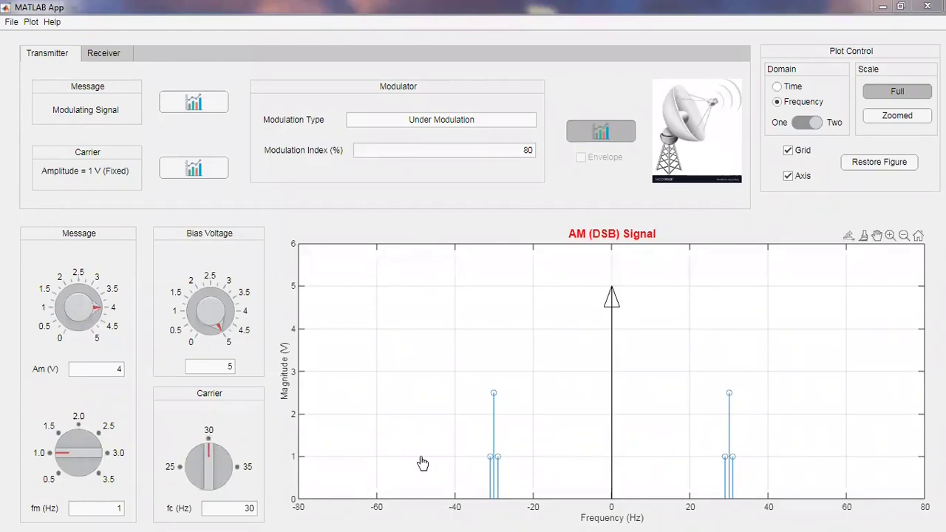
click(171, 470)
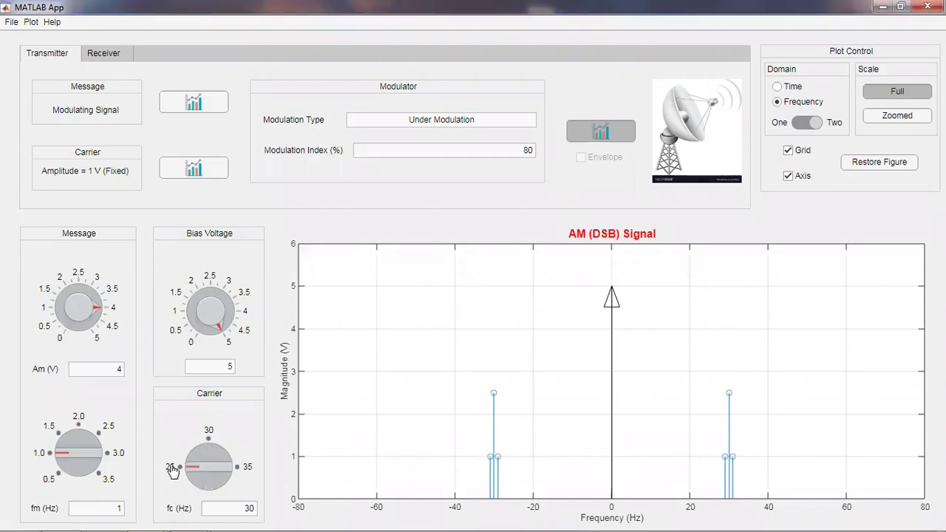
Step the carrier frequency from 30 to 35 Hz and switch the AM signal's spectrum to one-sided.
click(209, 435)
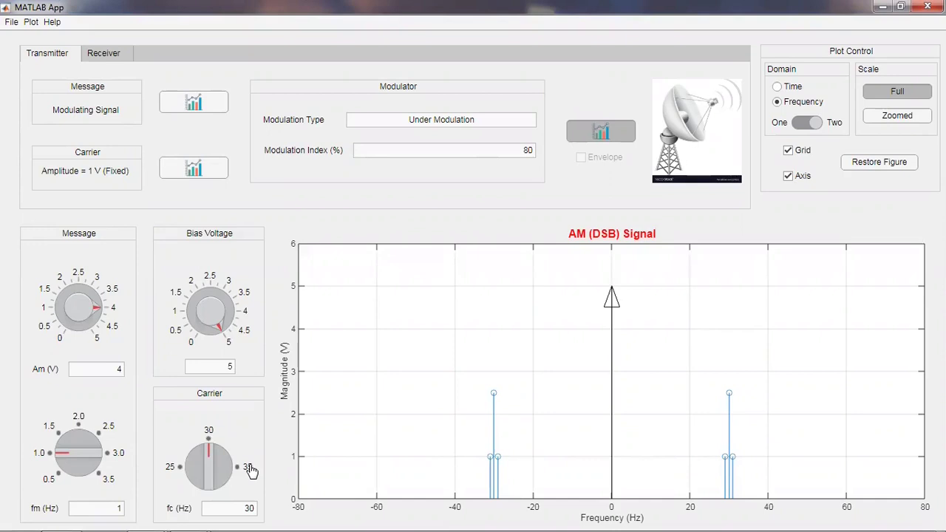
click(248, 468)
click(801, 122)
click(787, 147)
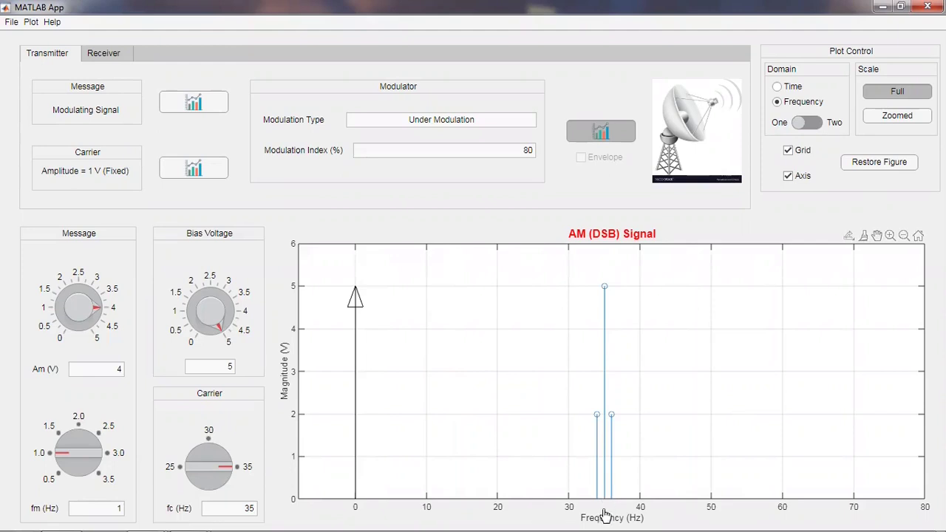
Step the carrier frequency through 30, 25, 30 and 35 Hz, and return it to 30 Hz.
click(211, 438)
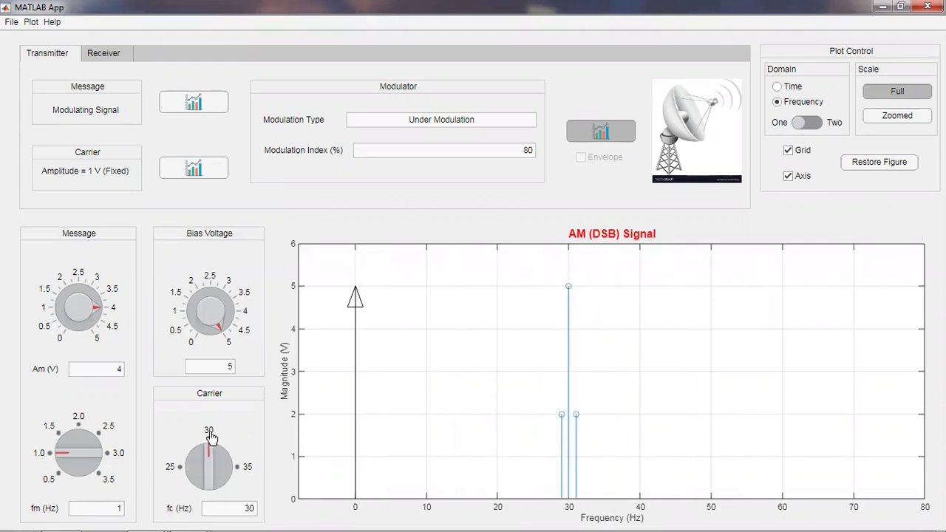
click(175, 468)
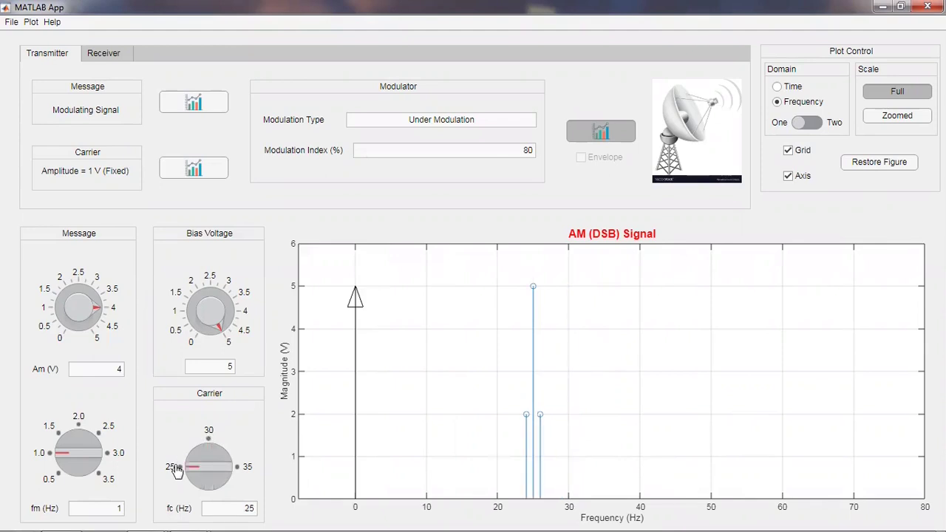
click(210, 438)
click(244, 467)
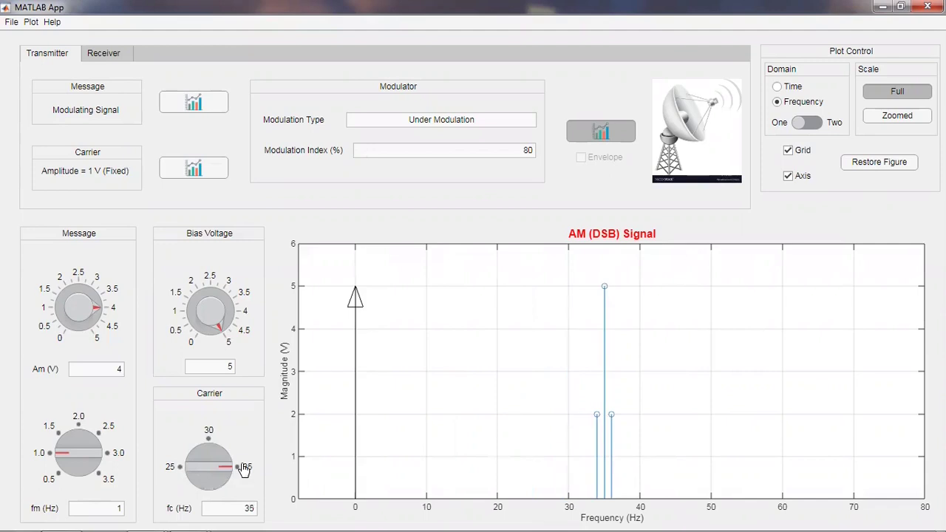
click(210, 436)
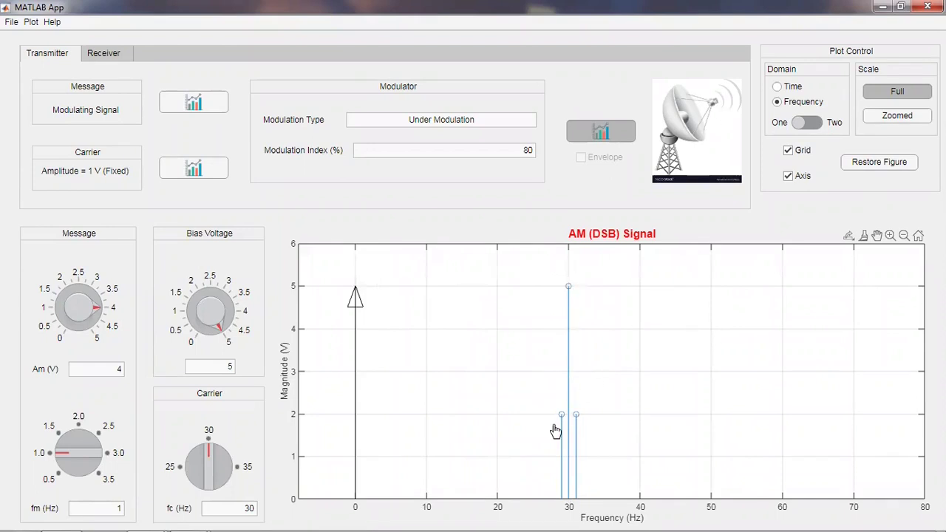
Lower the bias voltage to 3 V, circle the carrier's spectral peak in red, and raise the bias voltage to 4 V.
click(246, 316)
drag(244, 317, 228, 287)
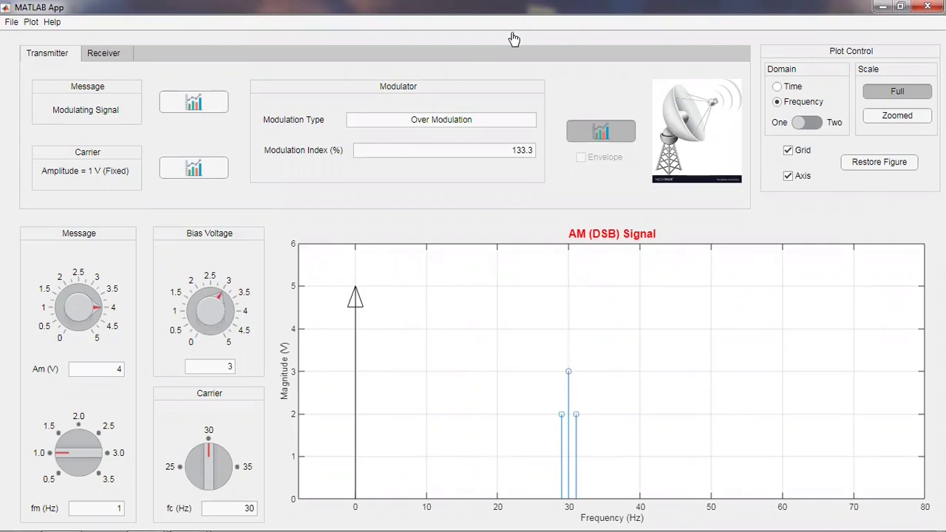
drag(572, 362, 567, 364)
drag(212, 306, 228, 292)
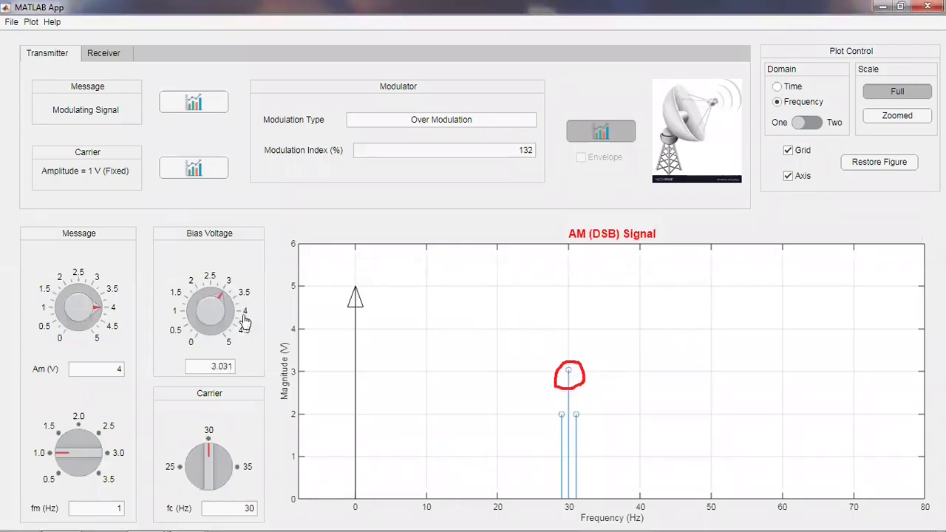
click(244, 313)
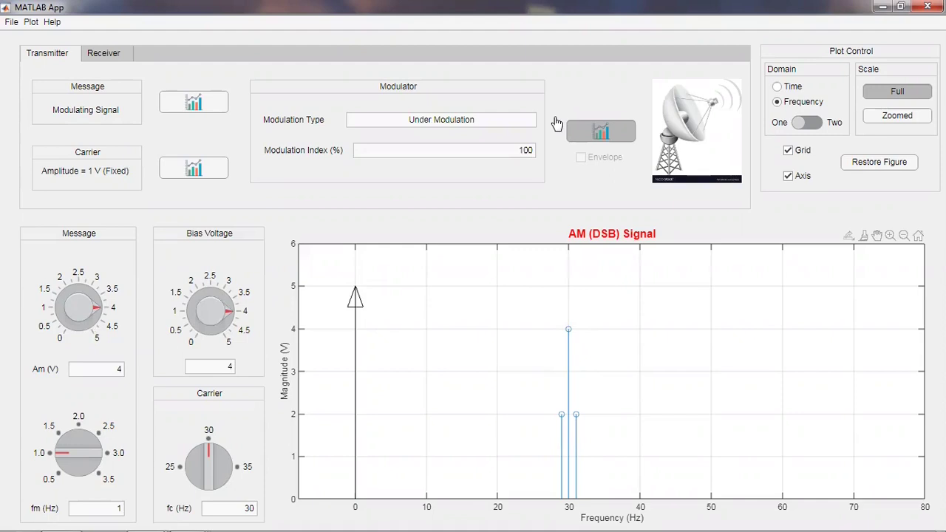
Change the message amplitude to 3.5 V and 2 V, and return it to 4 V.
click(113, 294)
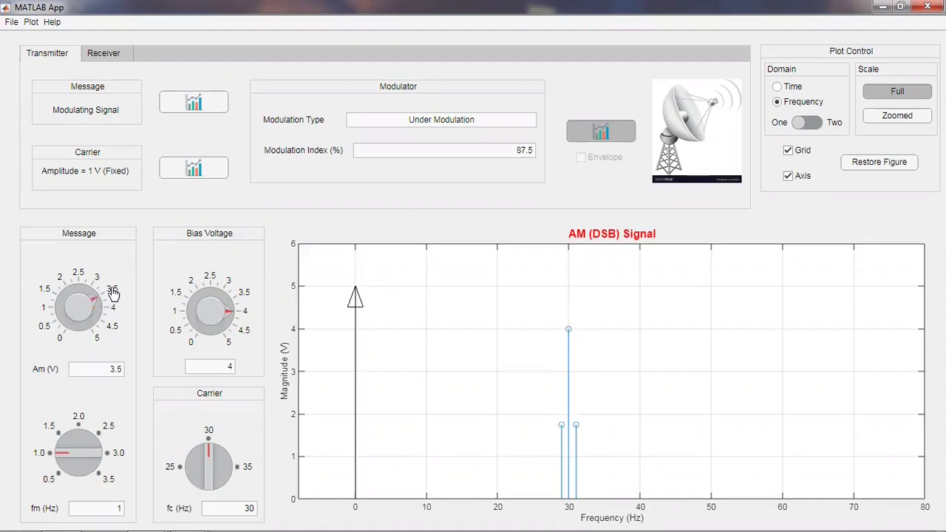
click(64, 286)
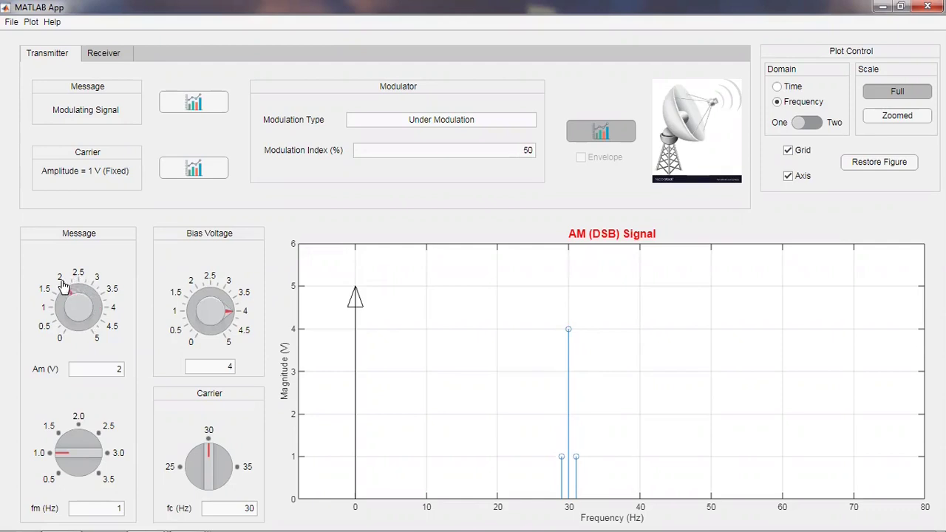
click(112, 308)
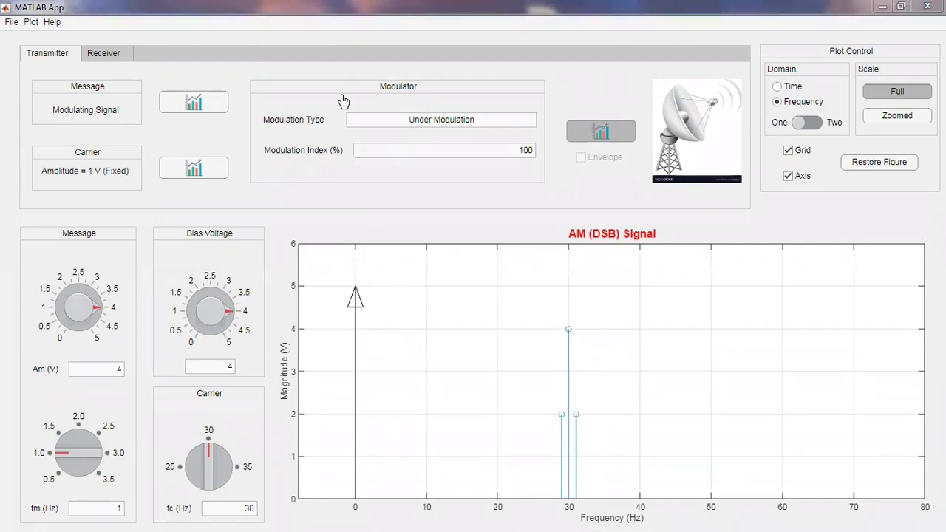
Draw red arrows linking the carrier peak to the bias voltage and the sidebands to the message amplitude, and erase them.
drag(550, 429, 587, 427)
mouse_move(566, 310)
mouse_down()
mouse_move(571, 350)
mouse_move(563, 315)
mouse_move(306, 273)
mouse_move(259, 278)
mouse_move(303, 292)
mouse_up()
mouse_move(554, 448)
mouse_down()
mouse_move(361, 428)
mouse_move(191, 377)
mouse_move(117, 326)
mouse_move(138, 324)
mouse_up()
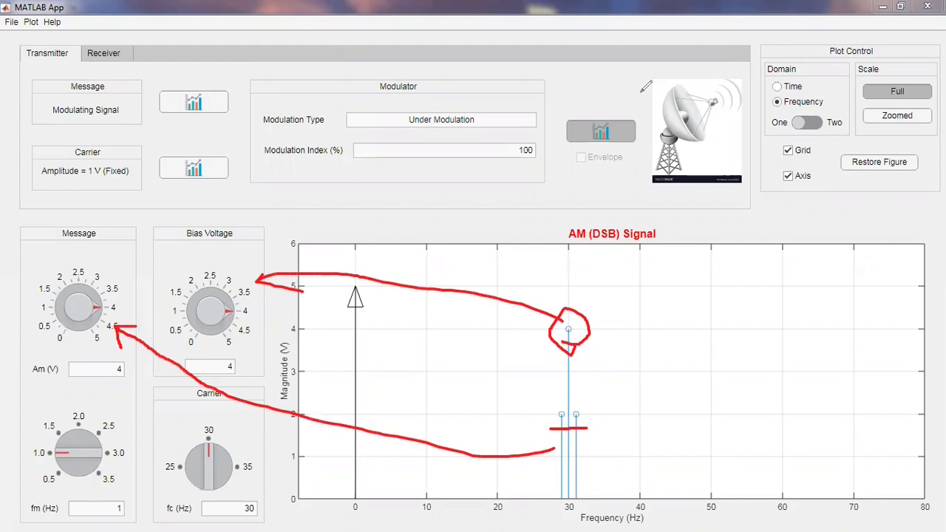
key(Escape)
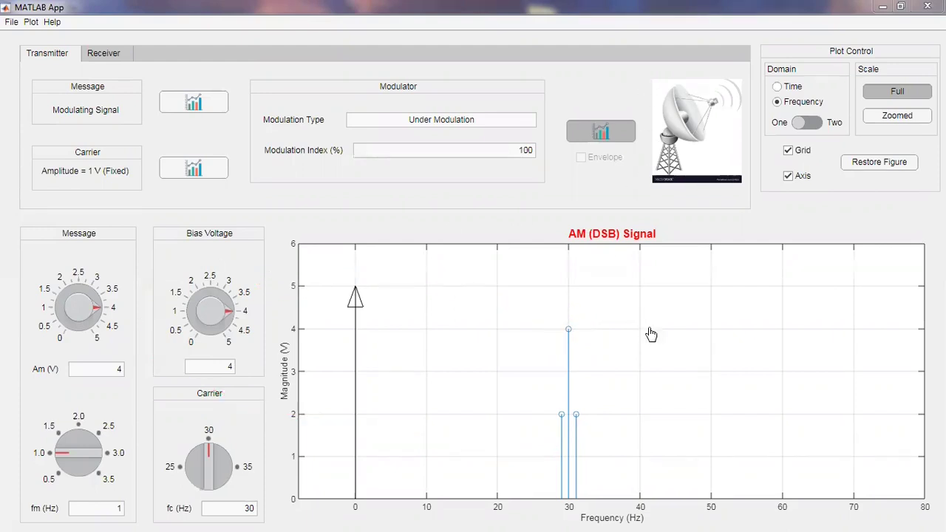
Set the message frequency to 2 Hz and 3 Hz, inspecting the coordinates of both sideband peaks each time.
mouse_move(571, 335)
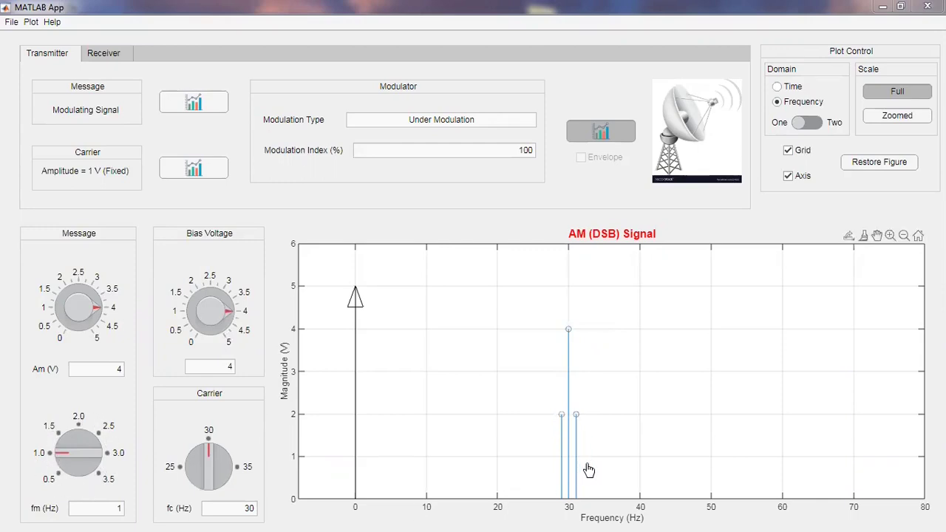
drag(65, 436, 78, 422)
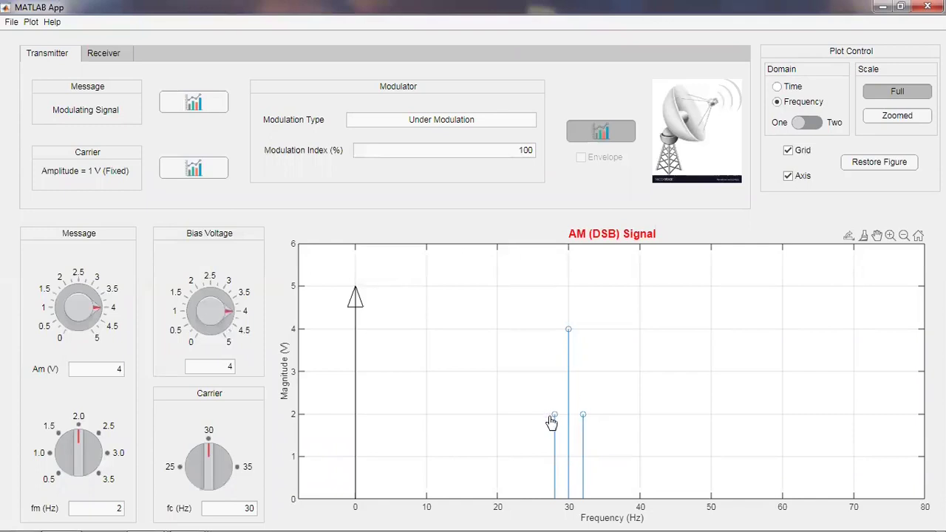
mouse_move(556, 421)
mouse_move(587, 421)
click(117, 456)
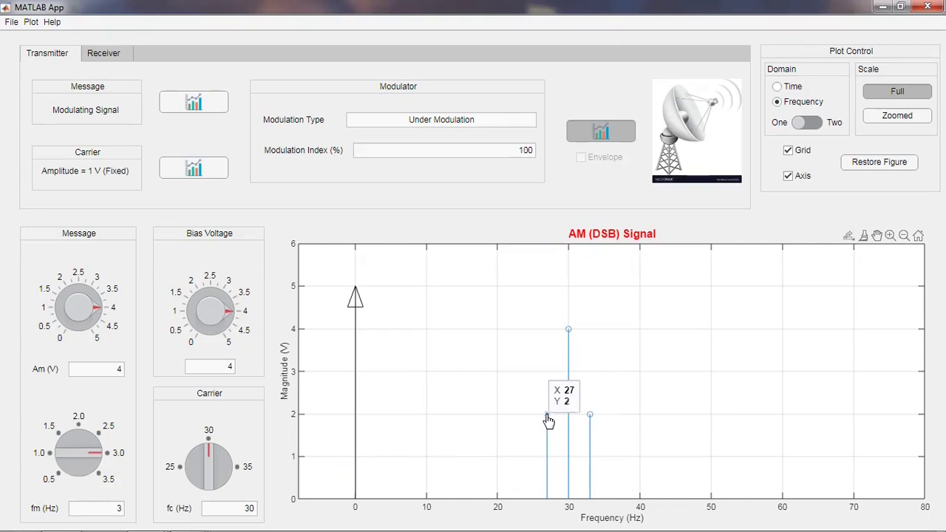
mouse_move(592, 419)
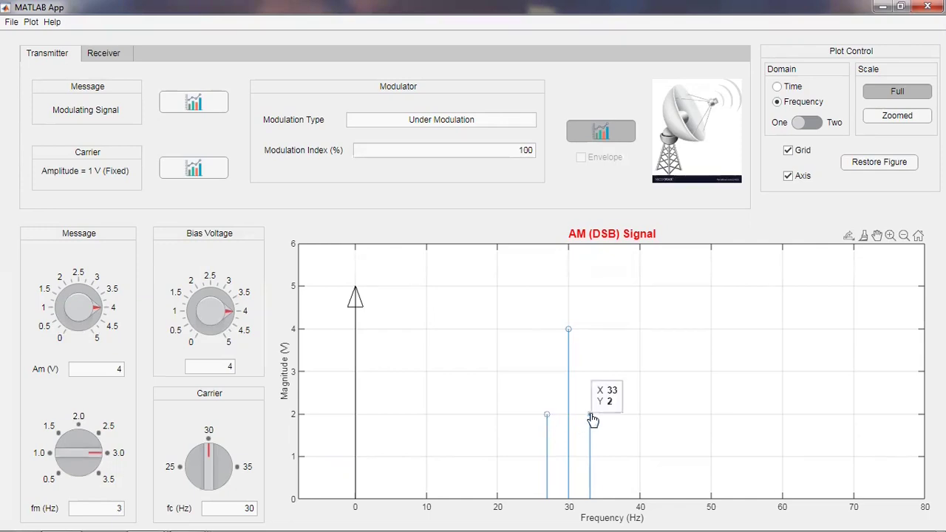
Step the message frequency through 2, 1, 0.5 and 3.5 Hz, and return it to 1 Hz.
click(79, 419)
click(44, 452)
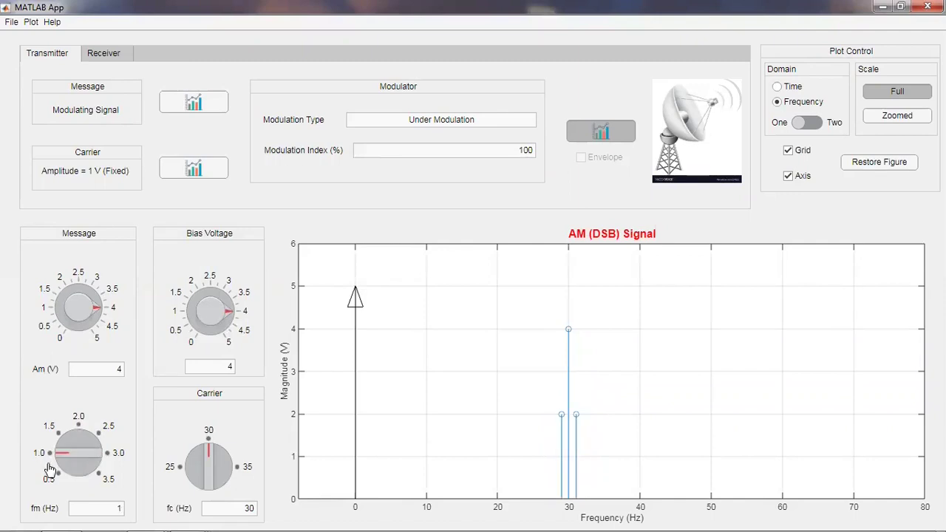
click(52, 481)
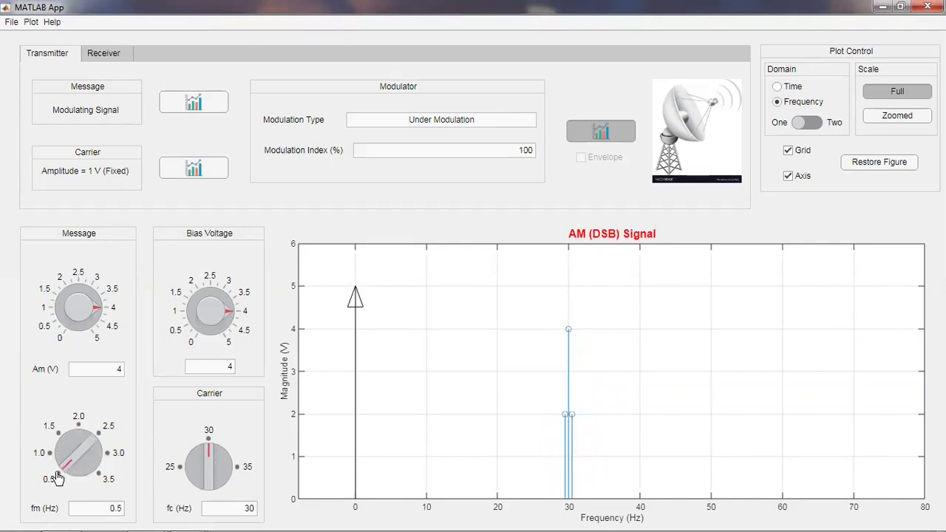
click(114, 481)
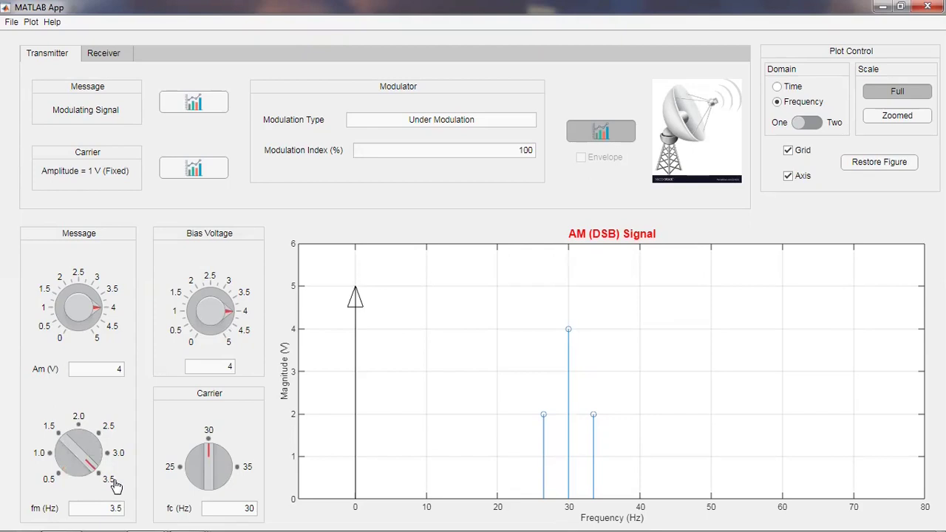
click(44, 455)
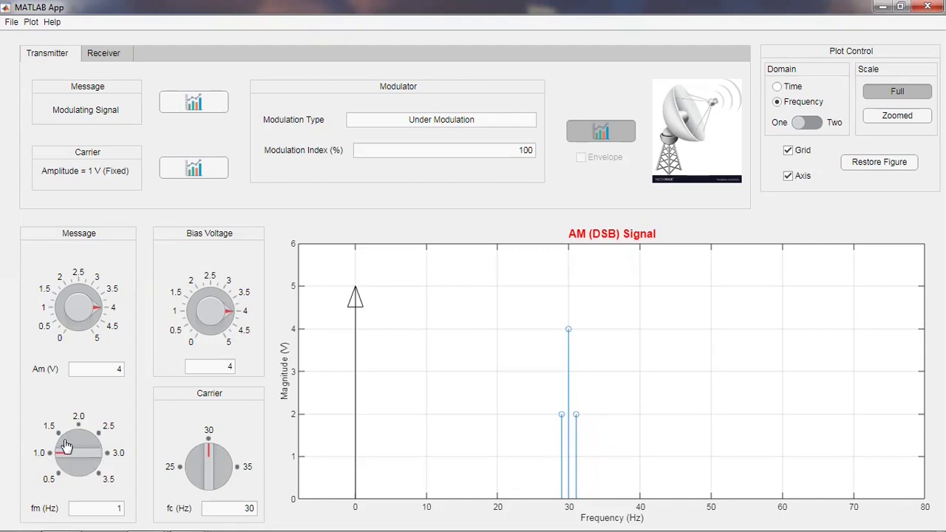
Show the AM signal in the time domain and switch to the receiver's controls.
click(600, 131)
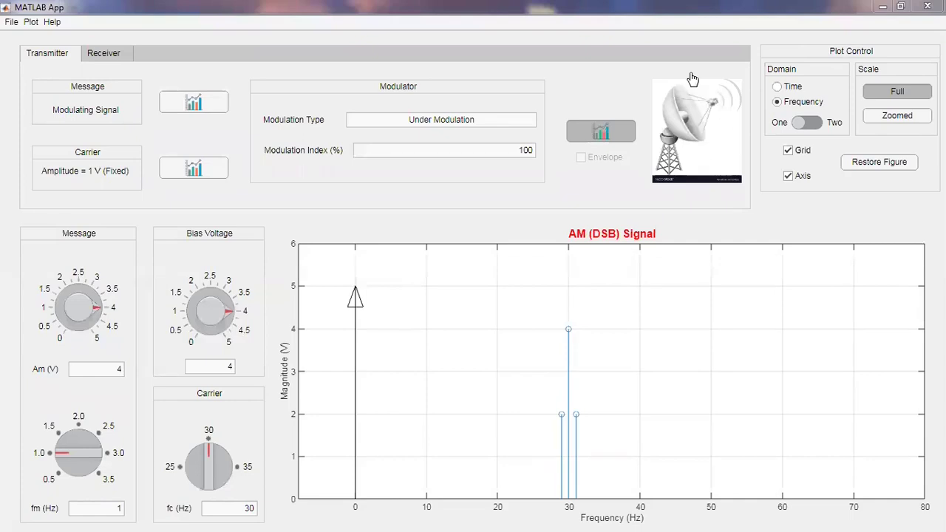
click(793, 90)
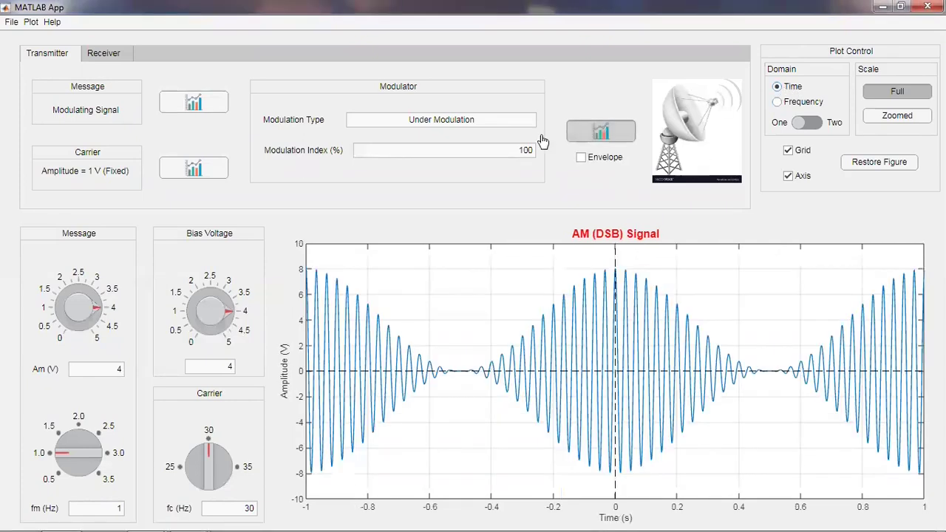
click(107, 60)
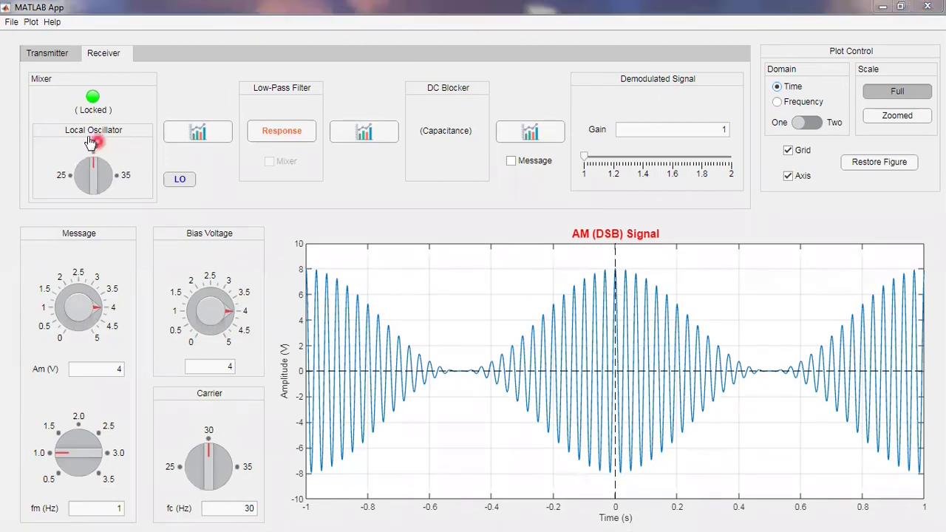
Draw a red arrow from the local oscillator to the carrier dial, cross its tip, and mark the LO and Capacitance labels.
mouse_move(106, 159)
mouse_down()
mouse_move(92, 185)
mouse_move(88, 145)
mouse_move(86, 176)
mouse_move(165, 216)
mouse_move(155, 326)
mouse_move(191, 419)
mouse_move(178, 436)
mouse_up()
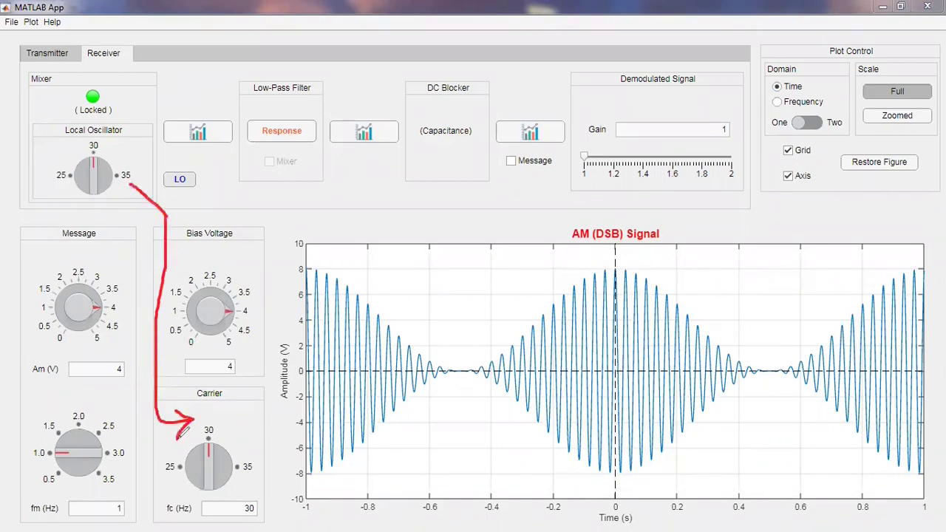
mouse_move(203, 405)
mouse_down()
mouse_move(207, 433)
mouse_move(226, 413)
mouse_up()
drag(174, 198, 201, 195)
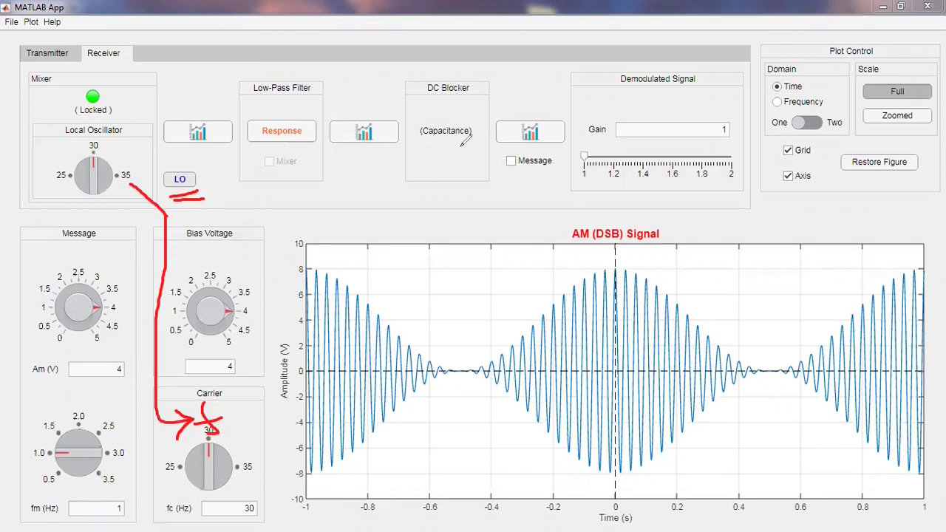
mouse_move(432, 141)
mouse_down()
mouse_move(481, 139)
mouse_move(482, 124)
mouse_move(419, 124)
mouse_move(453, 132)
mouse_up()
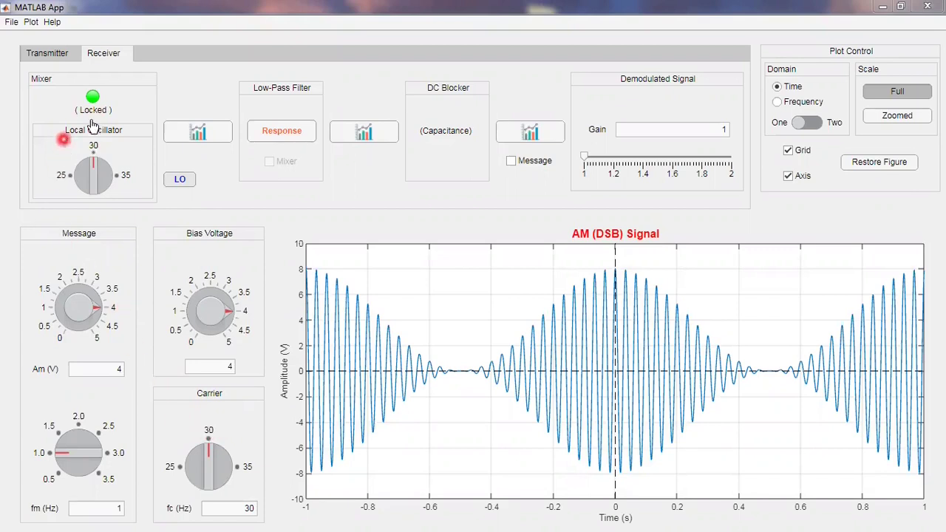
Plot the receiver's local oscillator signal, compare it with the transmitter's carrier signal, and return to the local oscillator plot.
click(184, 182)
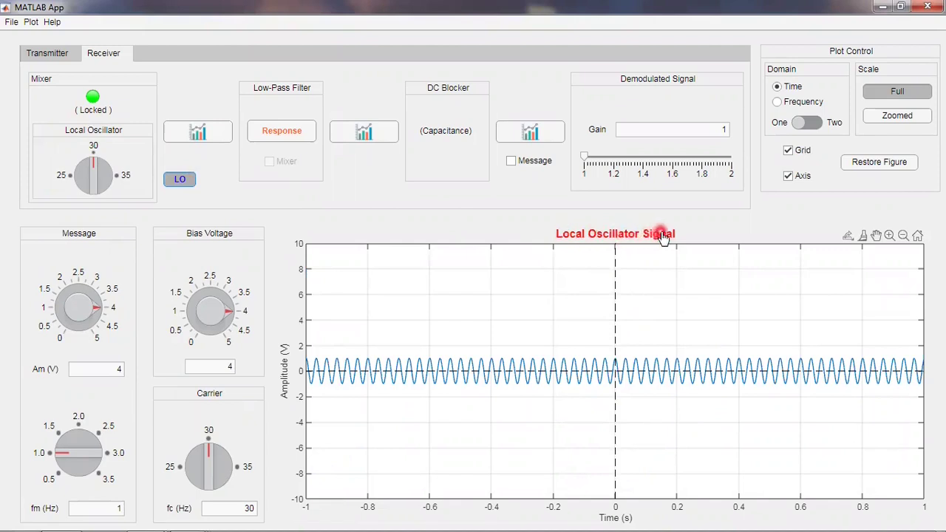
click(61, 58)
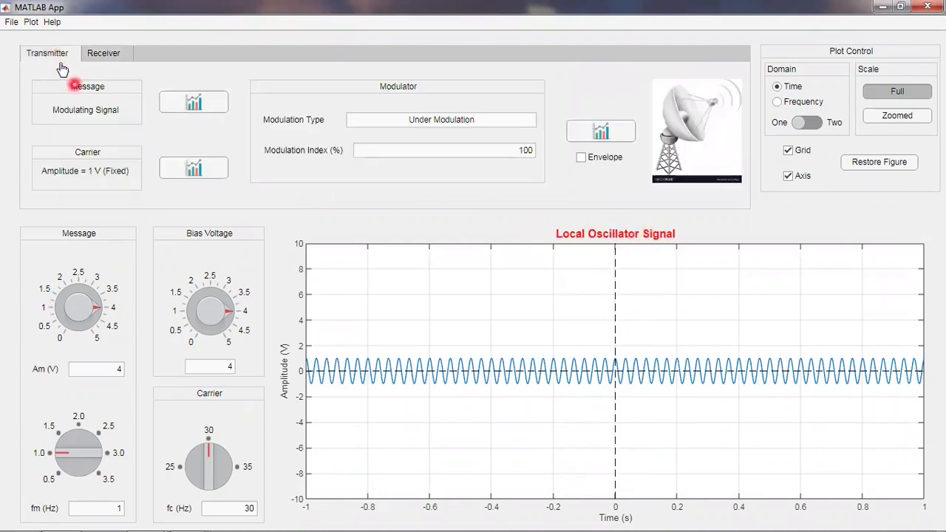
click(190, 170)
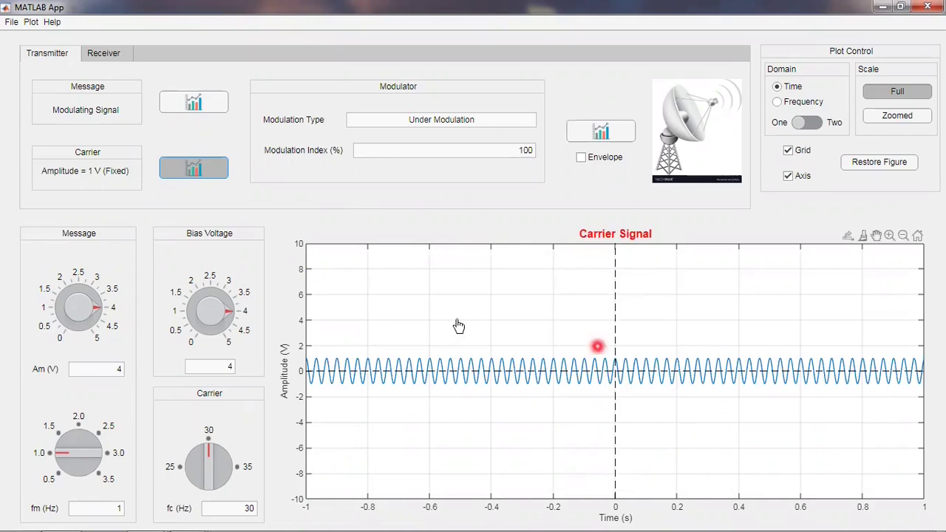
click(107, 54)
click(179, 179)
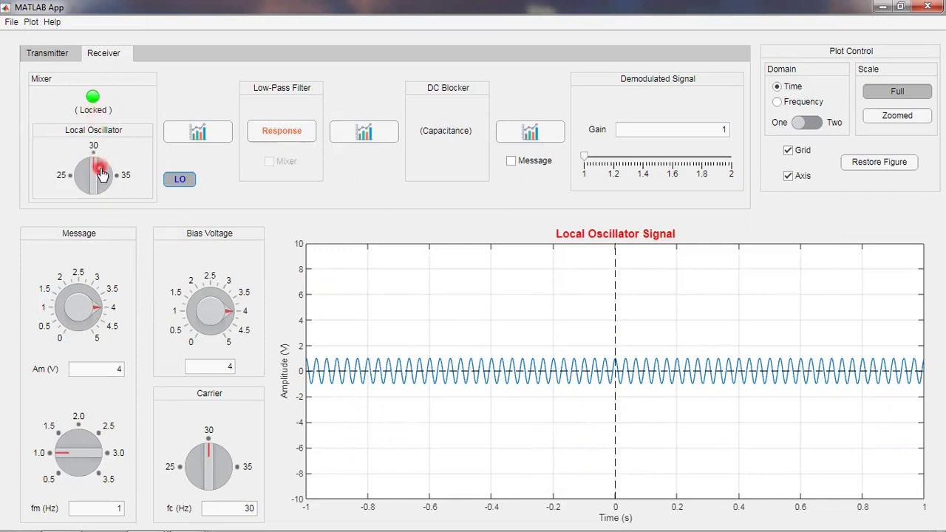
Plot the mixer signal, switch it to the frequency domain, and point out its component at 0 Hz.
click(198, 137)
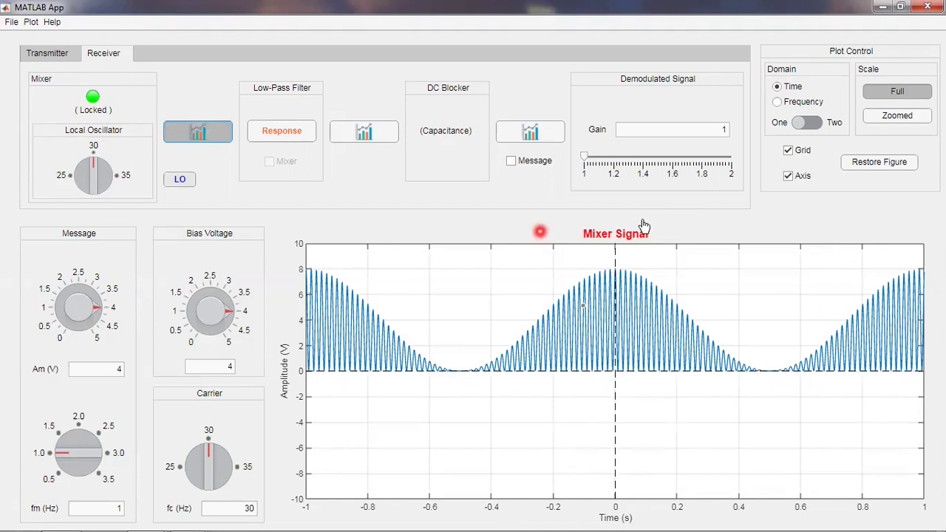
click(780, 104)
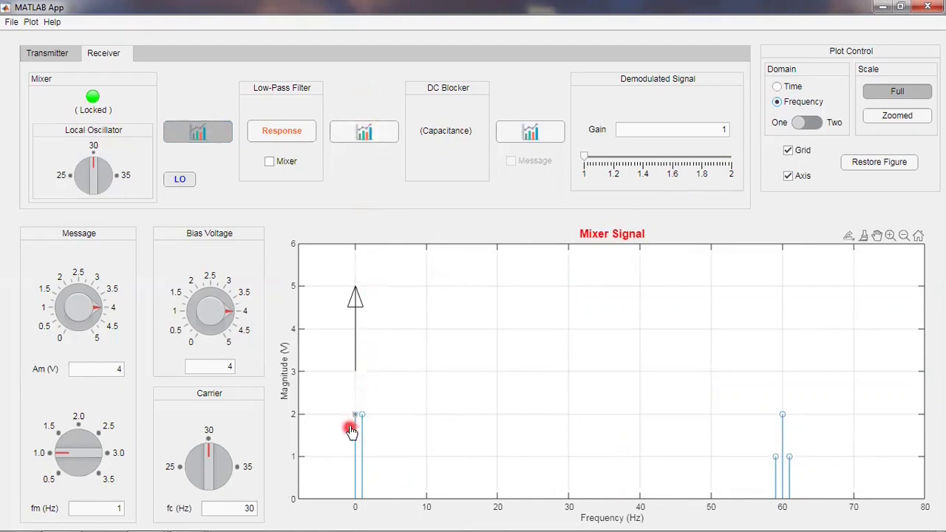
drag(353, 423, 349, 353)
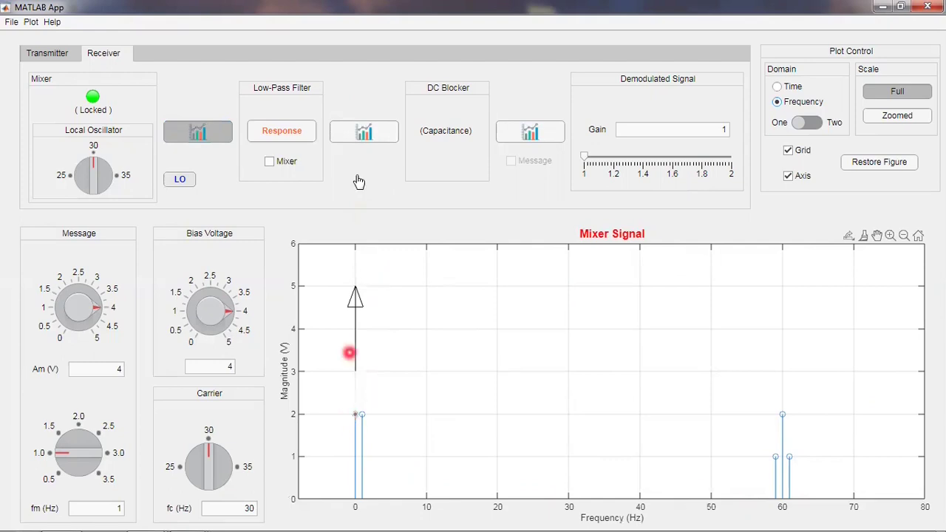
Mark the mixer spectrum's low-frequency components in red, underline 0 Hz on the axis, and label the second component fm.
mouse_move(345, 414)
mouse_down()
mouse_move(330, 384)
mouse_move(372, 374)
mouse_move(362, 385)
mouse_up()
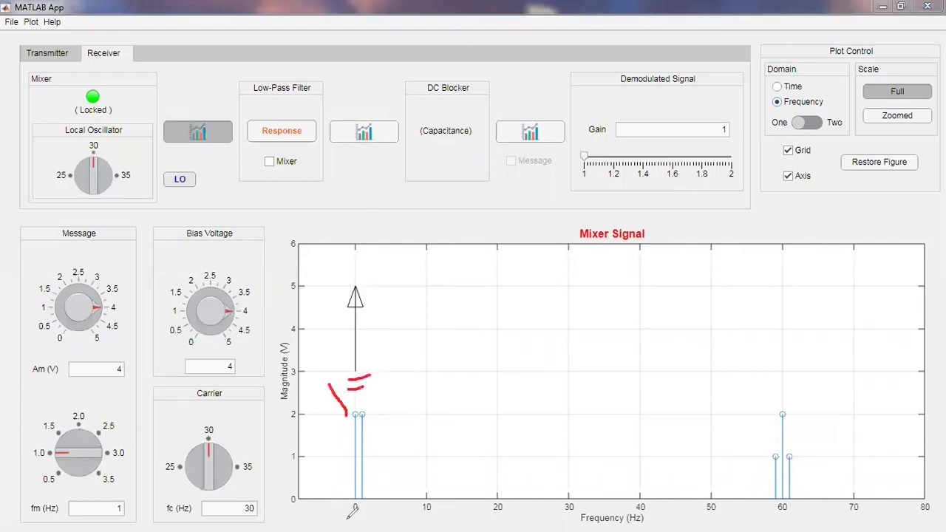
drag(347, 517, 378, 512)
mouse_move(393, 387)
mouse_down()
mouse_move(387, 430)
mouse_move(398, 407)
mouse_move(394, 425)
mouse_move(425, 424)
mouse_up()
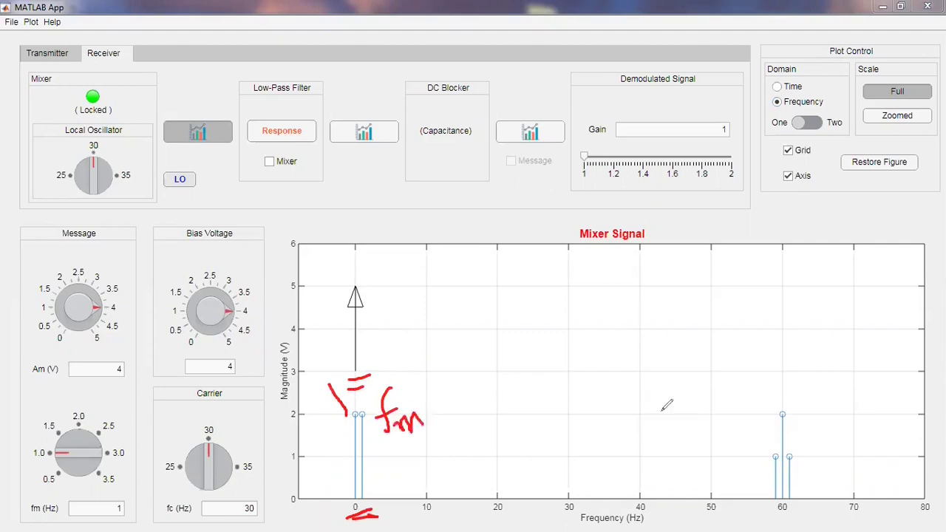
Circle the group of components around 60 Hz in red and label it 2fc ± fm.
mouse_move(757, 468)
mouse_down()
mouse_move(802, 462)
mouse_move(803, 407)
mouse_move(781, 405)
mouse_move(755, 469)
mouse_up()
mouse_move(764, 377)
mouse_down()
mouse_move(767, 385)
mouse_move(790, 375)
mouse_move(793, 387)
mouse_up()
mouse_move(801, 353)
mouse_down()
mouse_move(809, 355)
mouse_move(799, 365)
mouse_up()
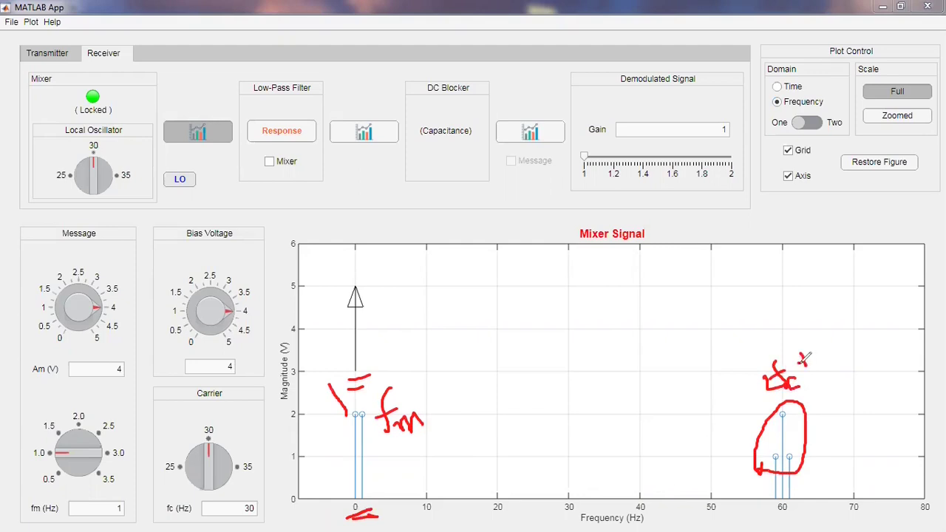
mouse_move(814, 341)
mouse_down()
mouse_move(807, 355)
mouse_move(826, 370)
mouse_move(857, 345)
mouse_move(861, 353)
mouse_up()
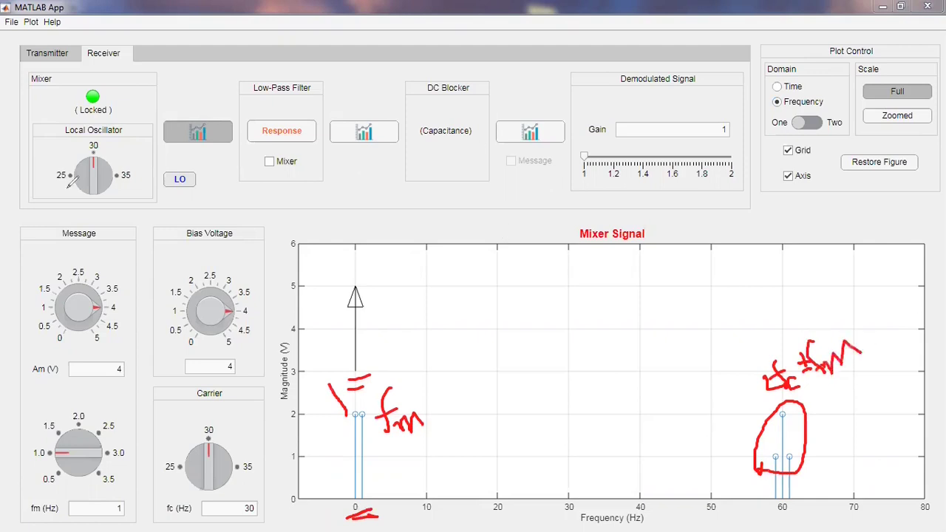
Circle the mixer's local oscillator block in red, and clear all the annotations.
mouse_move(87, 219)
mouse_down()
mouse_move(145, 90)
mouse_move(47, 131)
mouse_move(59, 200)
mouse_move(93, 218)
mouse_up()
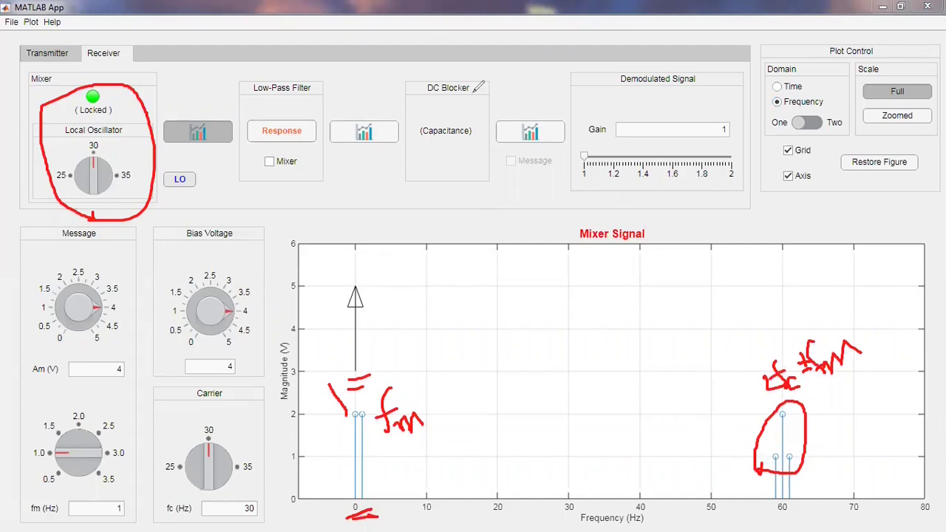
key(e)
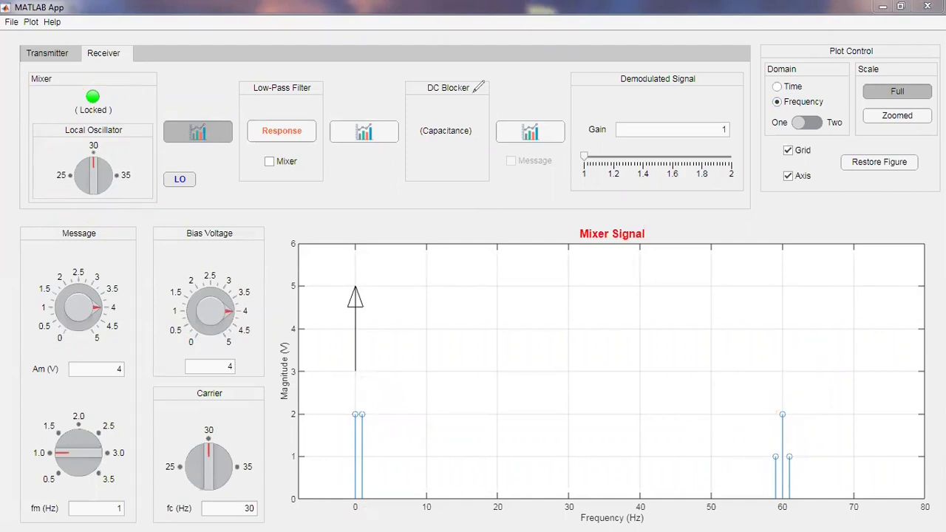
click(412, 450)
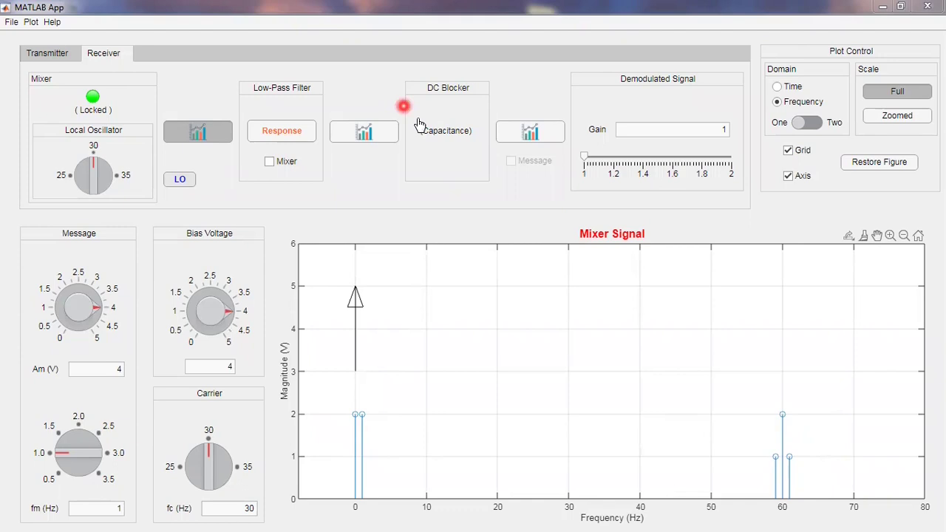
Mark the 60 Hz group with a cross and the 0 Hz group with a tick, separating red and green shaded regions by a line at 30 Hz.
click(782, 406)
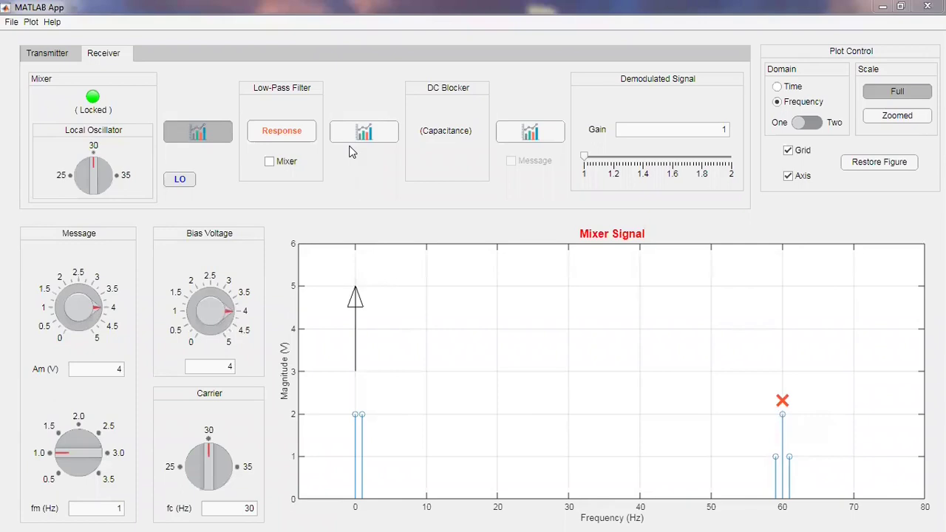
click(362, 405)
drag(568, 497, 570, 300)
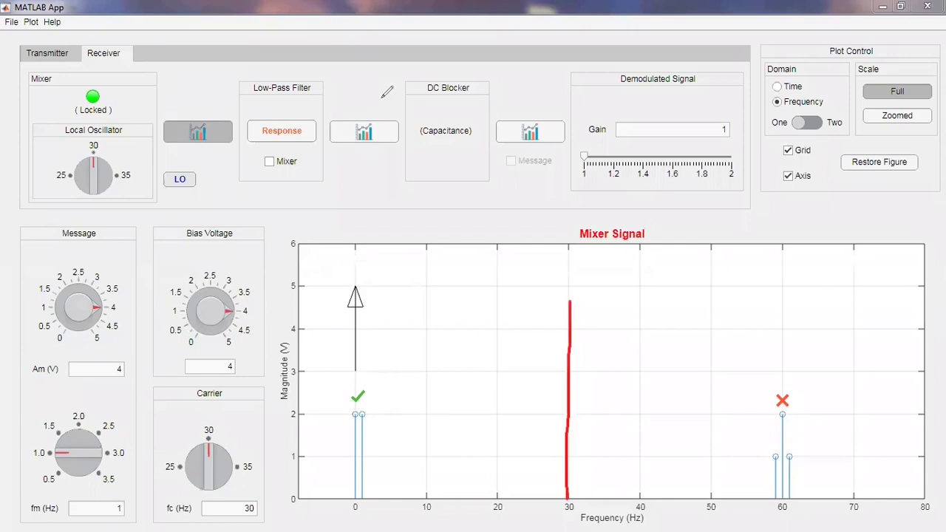
mouse_move(630, 343)
mouse_down()
mouse_move(709, 319)
mouse_move(766, 335)
mouse_move(793, 358)
mouse_move(725, 357)
mouse_move(702, 317)
mouse_up()
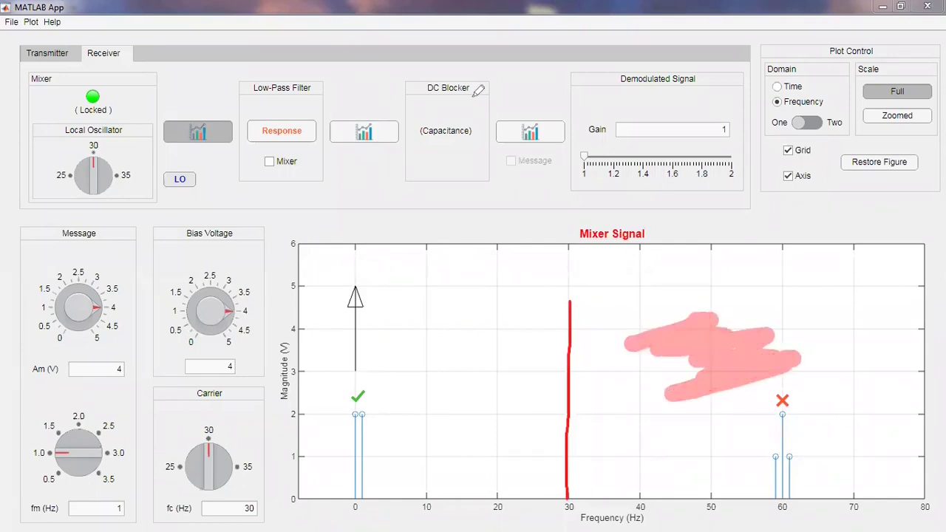
mouse_move(446, 349)
mouse_down()
mouse_move(428, 390)
mouse_move(510, 380)
mouse_up()
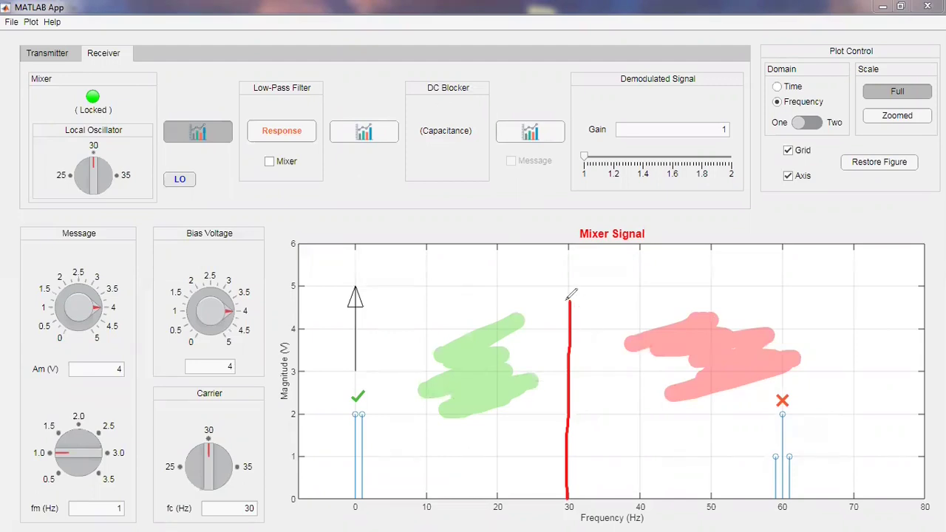
Complete the ideal low-pass outline up to 30 Hz, circle the 0 Hz components, cross out the 60 Hz group, and clear the drawings.
drag(569, 302, 364, 305)
mouse_move(341, 448)
mouse_down()
mouse_move(397, 365)
mouse_move(342, 393)
mouse_move(337, 449)
mouse_up()
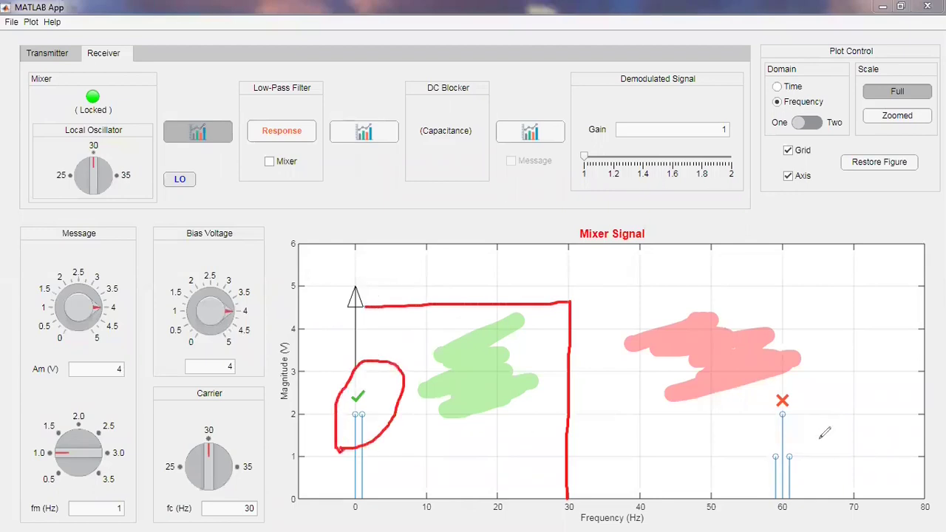
drag(810, 429, 745, 485)
drag(752, 434, 824, 466)
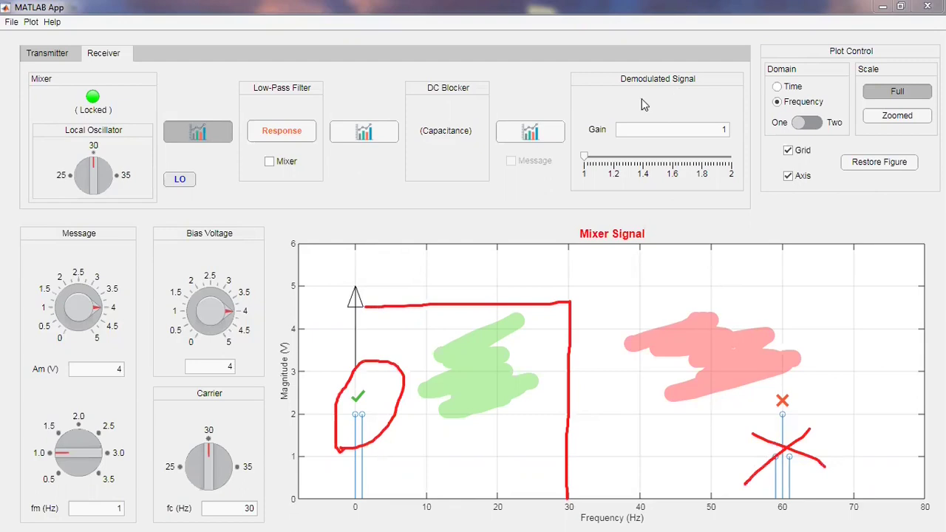
key(Escape)
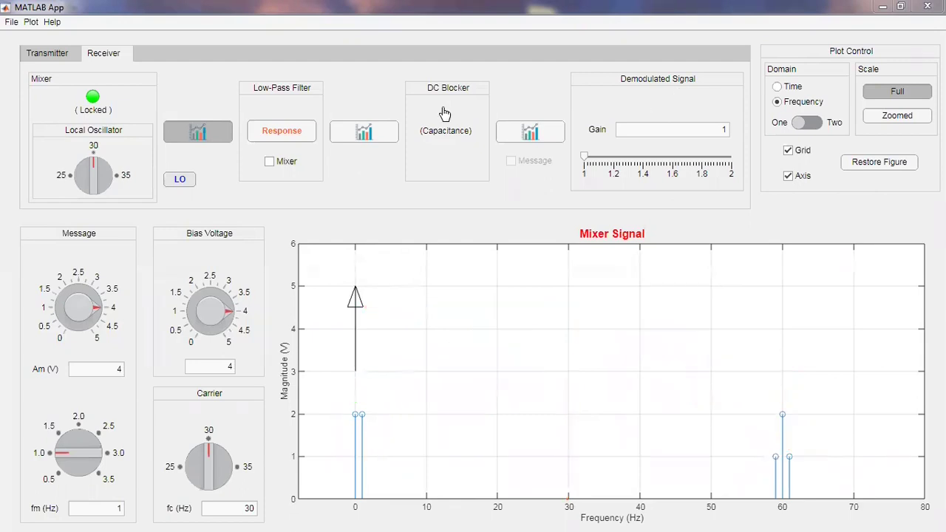
Plot the low-pass filter's magnitude response and overlay the mixer output on it.
click(286, 137)
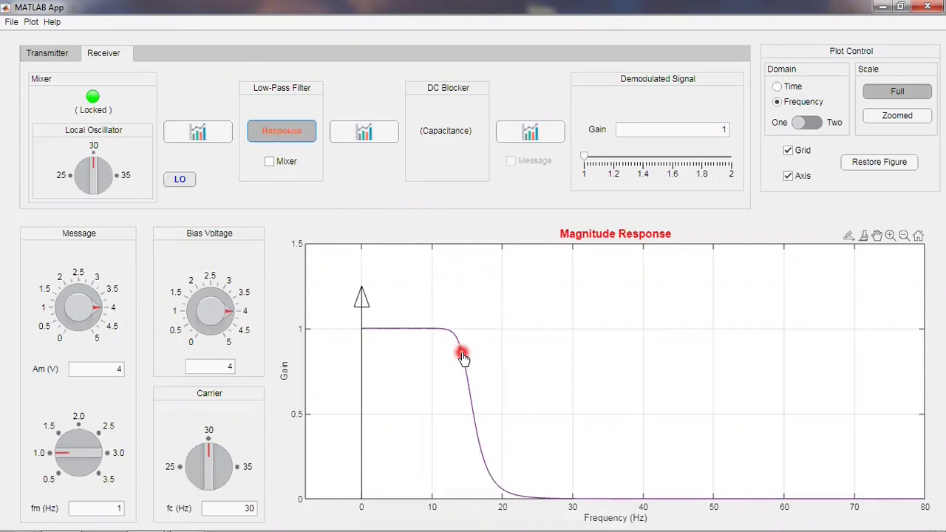
mouse_move(462, 357)
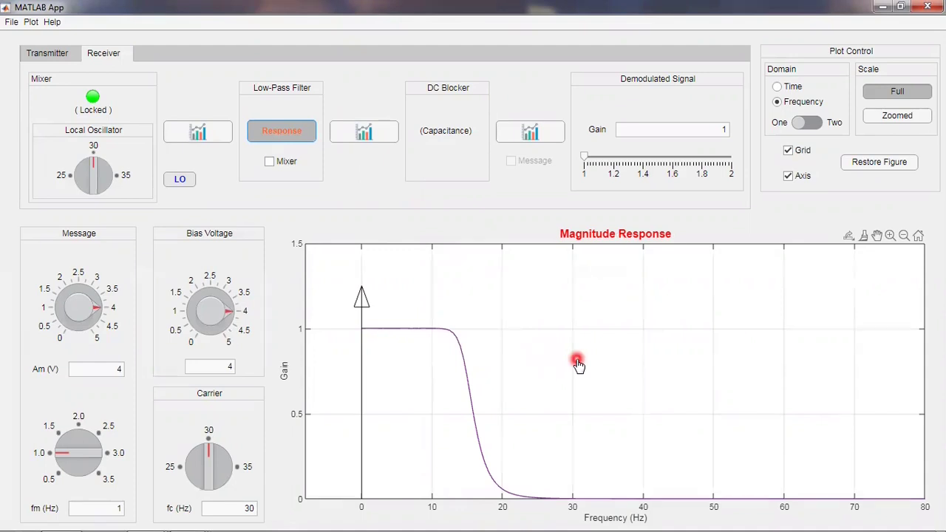
click(271, 161)
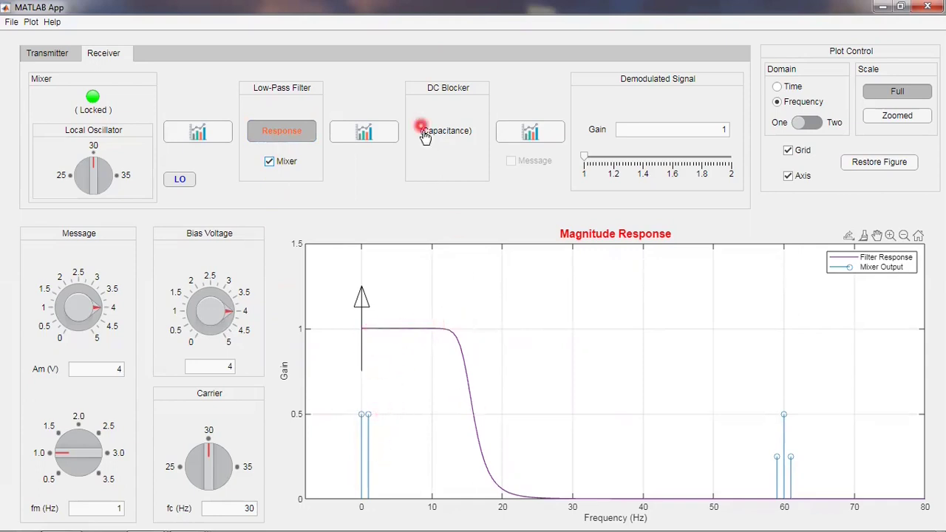
Tick and circle the components near 0 Hz, put crosses in the stopband and at 60 Hz, and clear the marks.
click(393, 403)
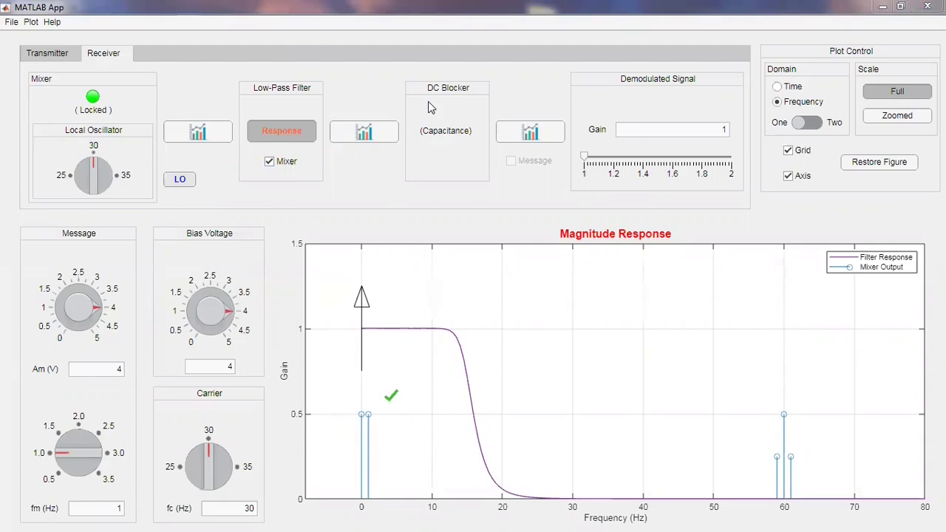
click(591, 480)
click(787, 397)
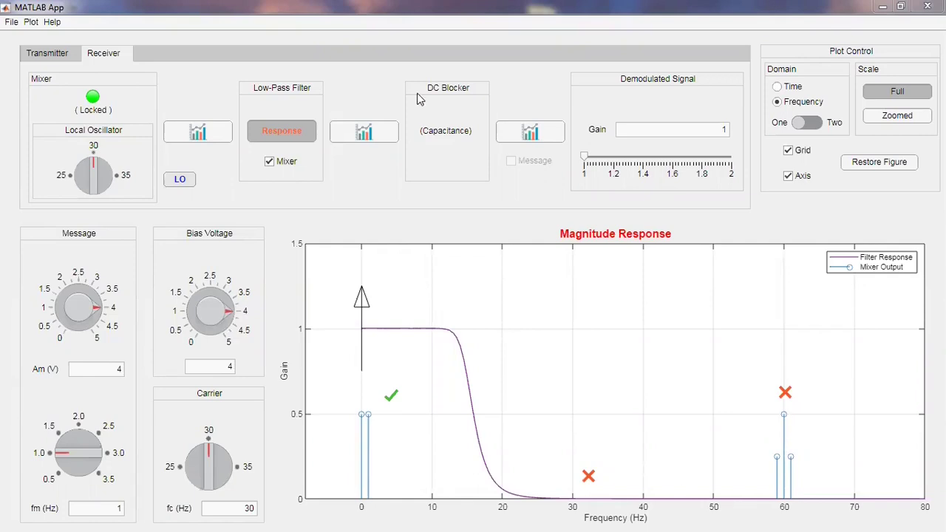
mouse_move(332, 427)
mouse_down()
mouse_move(413, 421)
mouse_move(382, 374)
mouse_move(325, 421)
mouse_move(347, 432)
mouse_up()
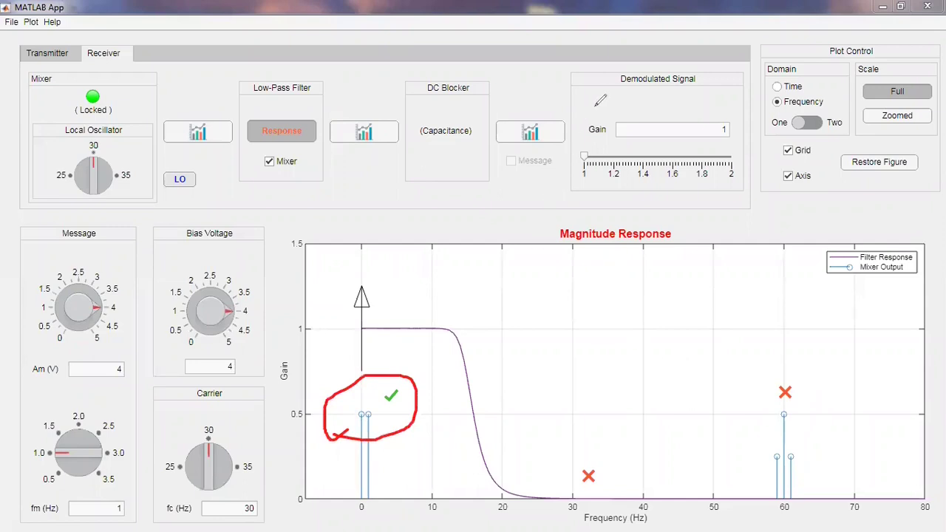
key(e)
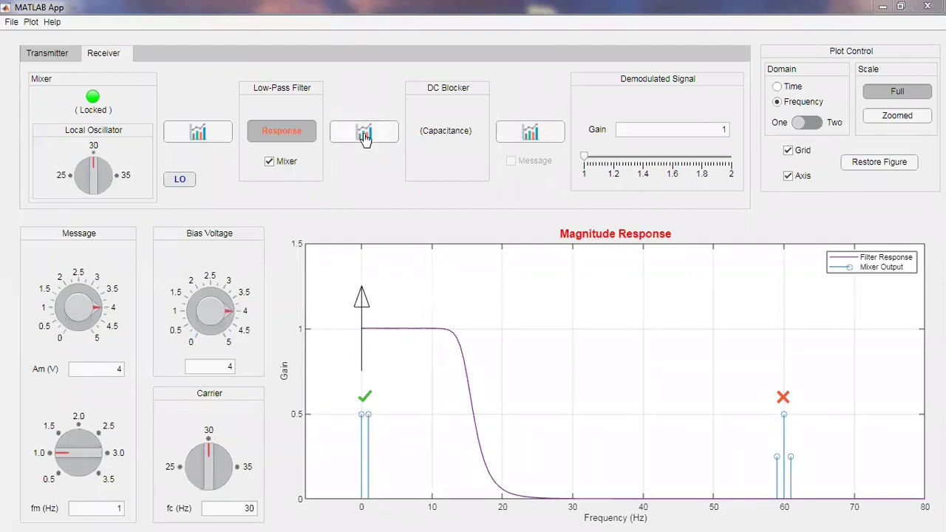
Plot the filter output signal, and return to the filter's magnitude response without the mixer overlay.
click(364, 133)
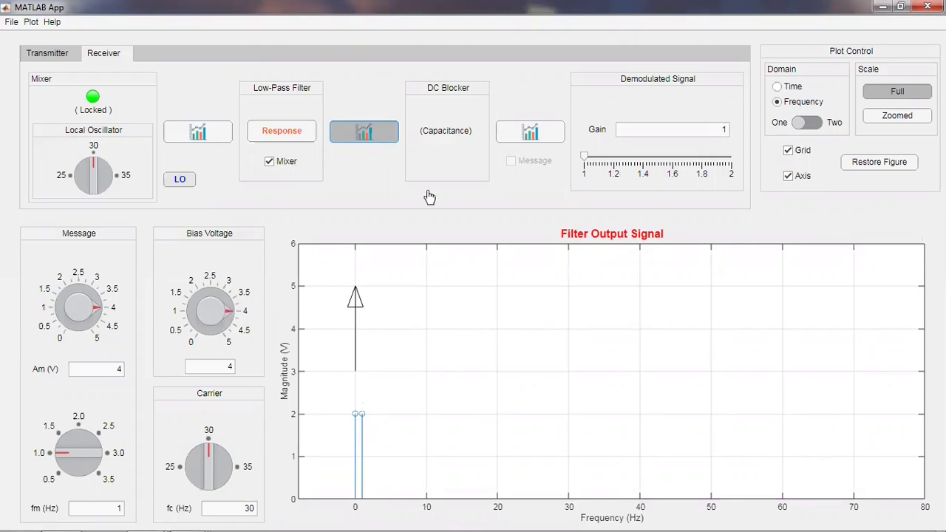
click(298, 139)
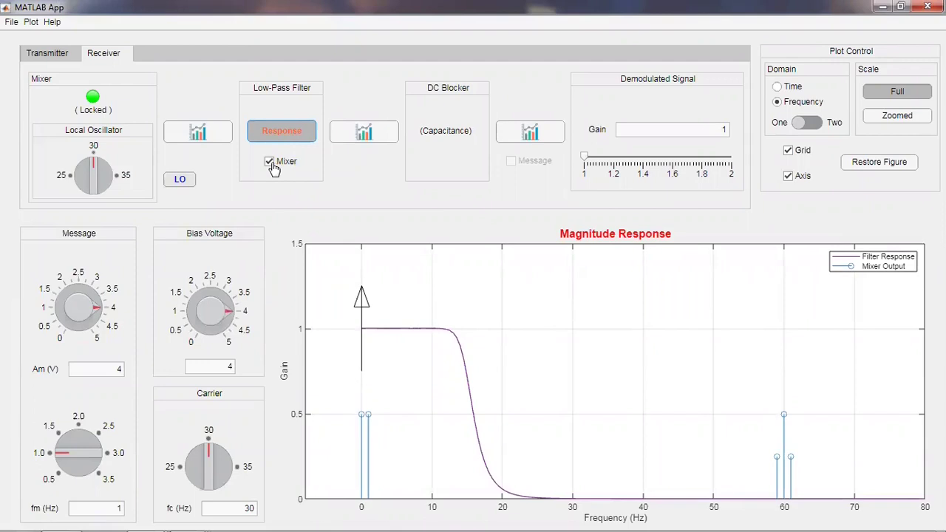
click(269, 162)
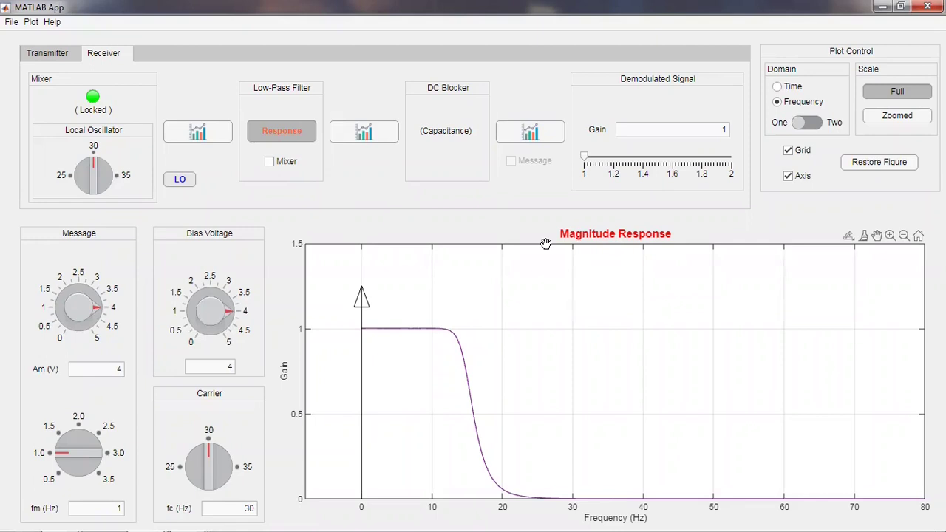
Show the filter response as a two-sided spectrum, circle its negative-frequency edge, and label that side -f.
click(815, 129)
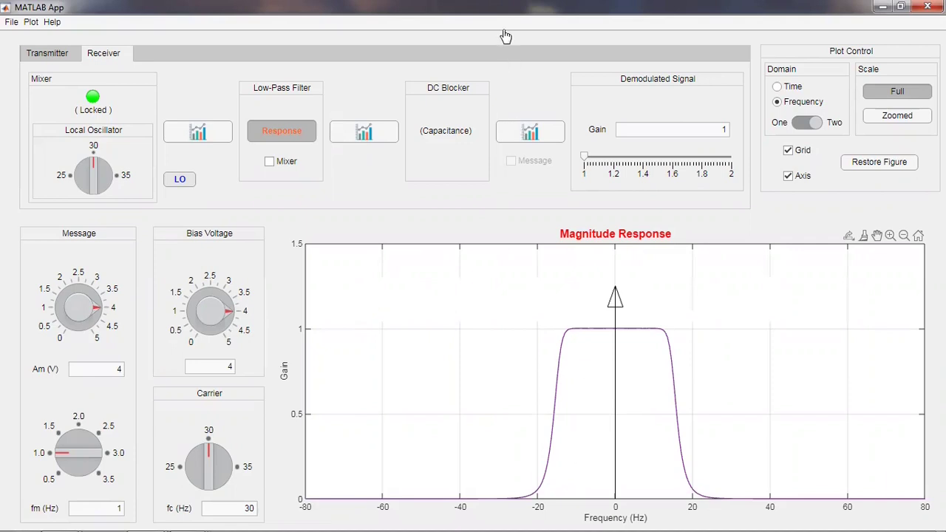
mouse_move(591, 377)
mouse_down()
mouse_move(555, 397)
mouse_move(580, 383)
mouse_up()
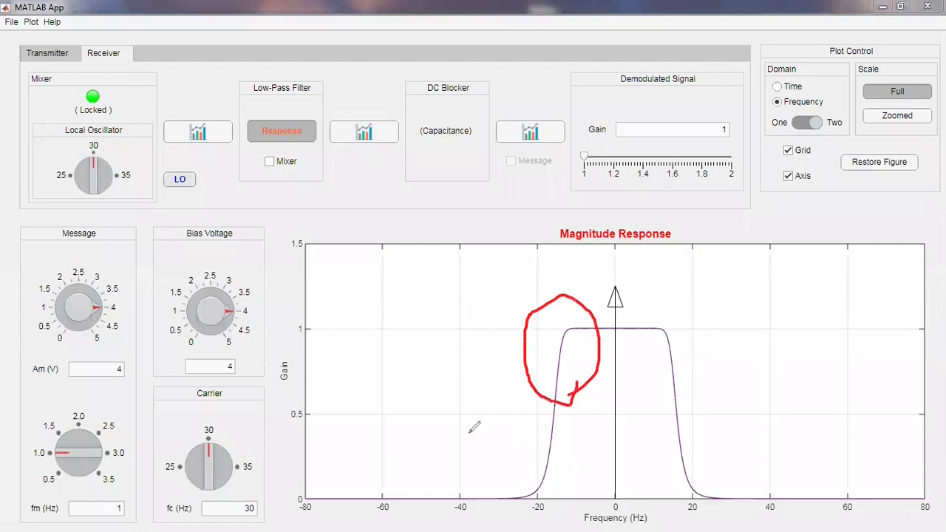
drag(466, 445, 506, 440)
mouse_move(507, 397)
mouse_down()
mouse_move(543, 446)
mouse_move(529, 462)
mouse_move(520, 427)
mouse_move(542, 414)
mouse_up()
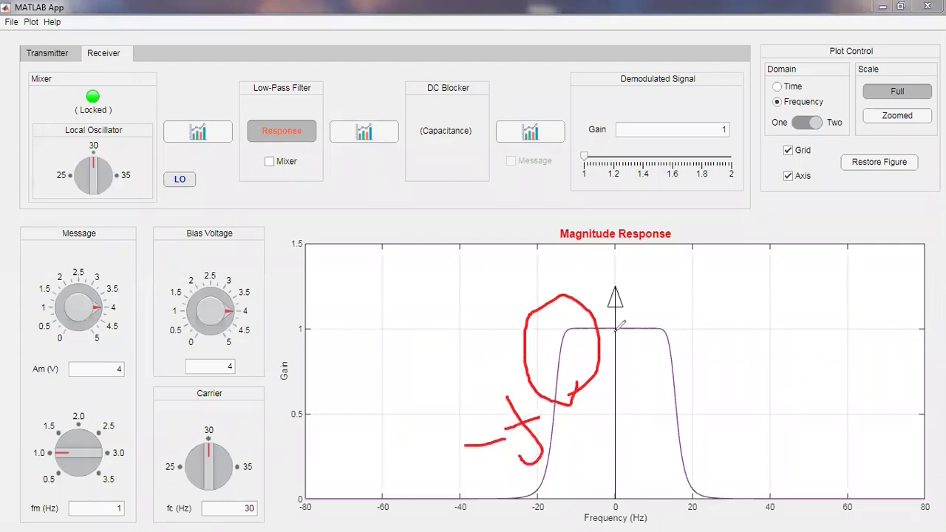
Outline the positive-frequency half from 0 Hz, draw an arrow labelled +f, and clear the annotations.
drag(616, 326, 755, 312)
drag(617, 327, 621, 509)
mouse_move(643, 411)
mouse_down()
mouse_move(729, 407)
mouse_move(723, 420)
mouse_up()
drag(750, 373, 776, 436)
mouse_move(752, 404)
mouse_down()
mouse_move(772, 395)
mouse_move(787, 419)
mouse_up()
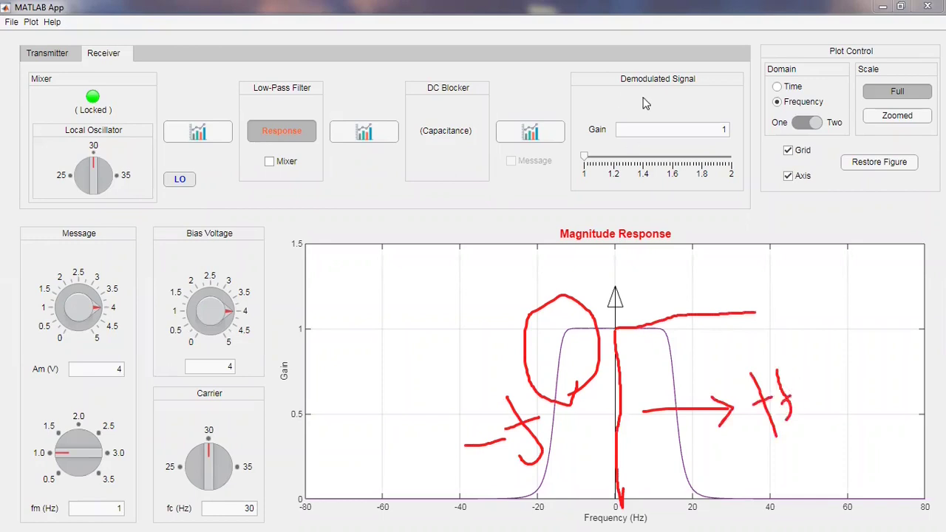
key(e)
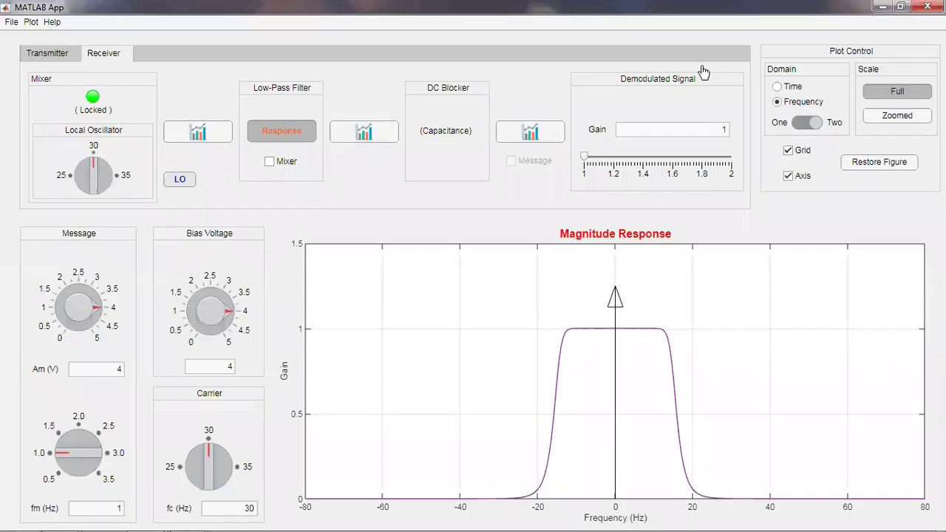
Restore the one-sided spectrum, view the filter's impulse response in the time domain, and return to the magnitude response with the mixer output overlaid.
click(804, 122)
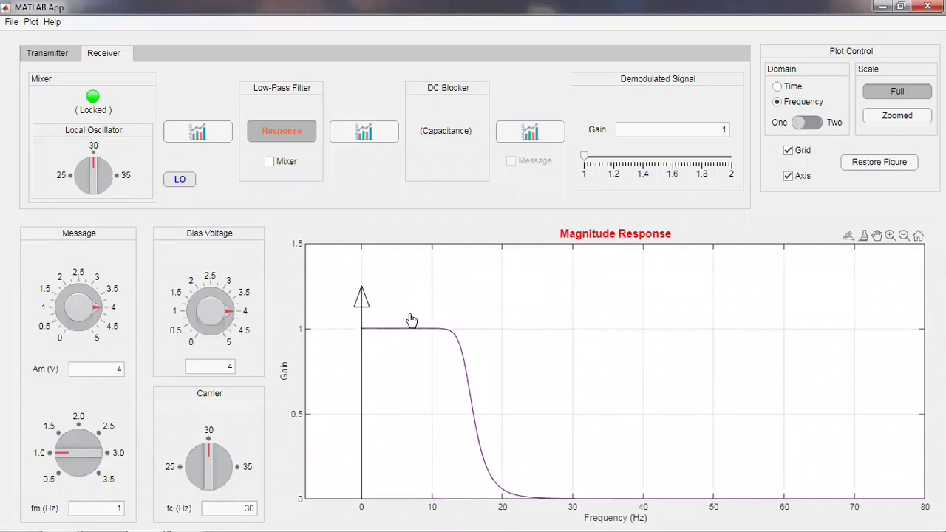
click(375, 132)
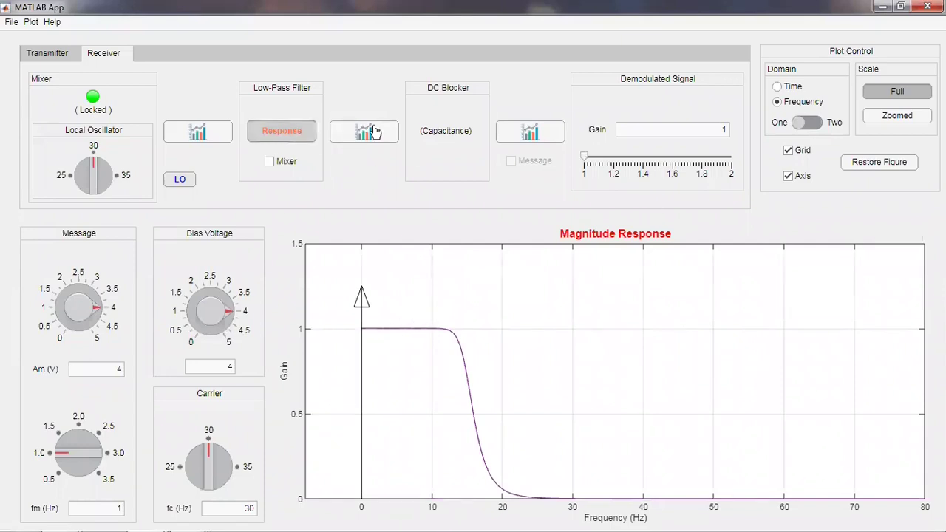
click(790, 88)
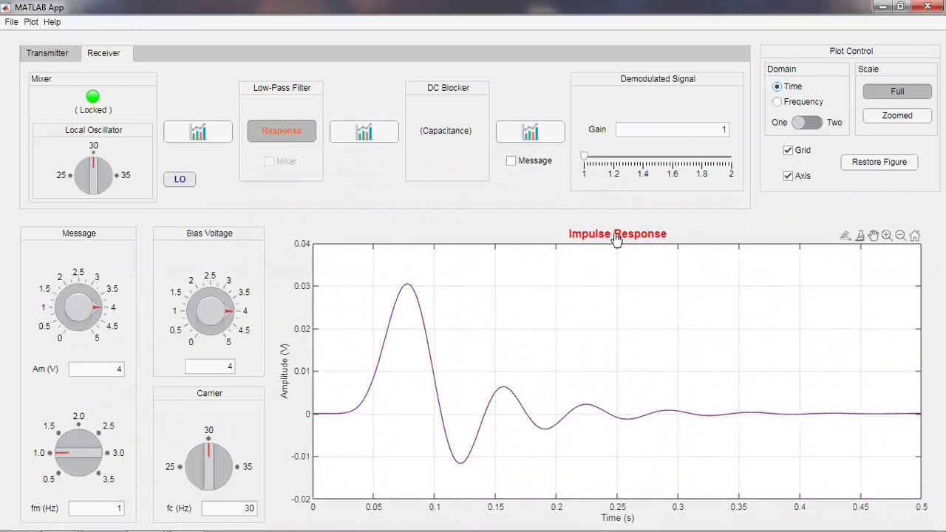
click(789, 107)
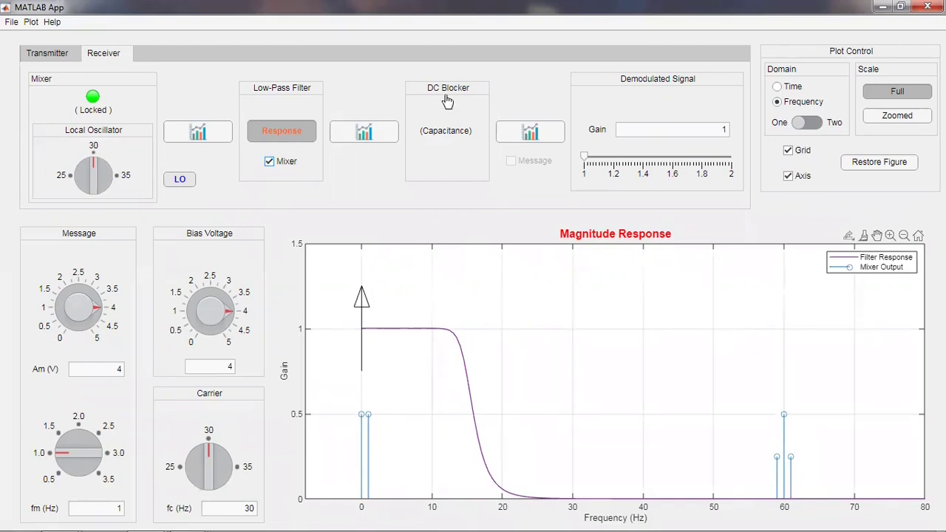
Trace an ideal low-pass edge over the response in red, circle the components near 0 Hz, and strike through the 60 Hz group.
mouse_move(376, 327)
mouse_down()
mouse_move(460, 329)
mouse_move(478, 378)
mouse_move(478, 492)
mouse_up()
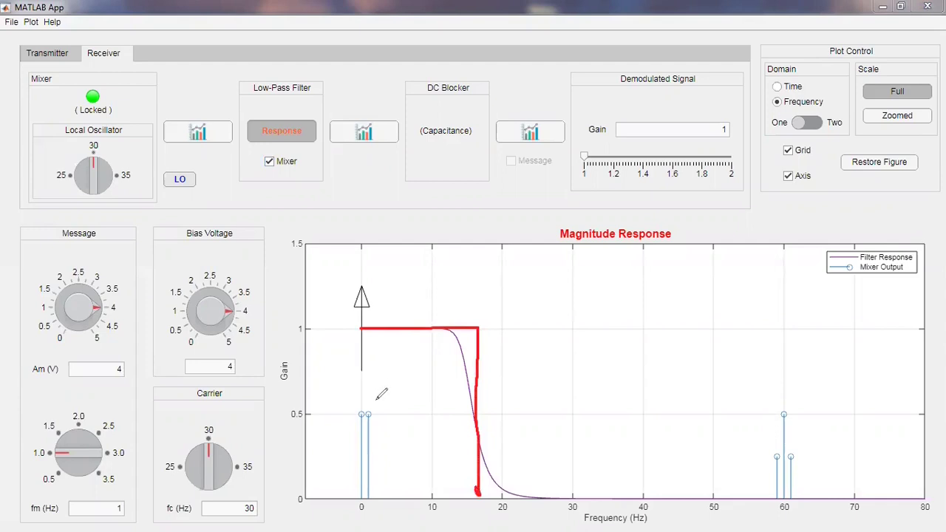
mouse_move(395, 401)
mouse_down()
mouse_move(373, 396)
mouse_move(348, 427)
mouse_move(386, 425)
mouse_move(381, 394)
mouse_up()
drag(776, 476, 817, 476)
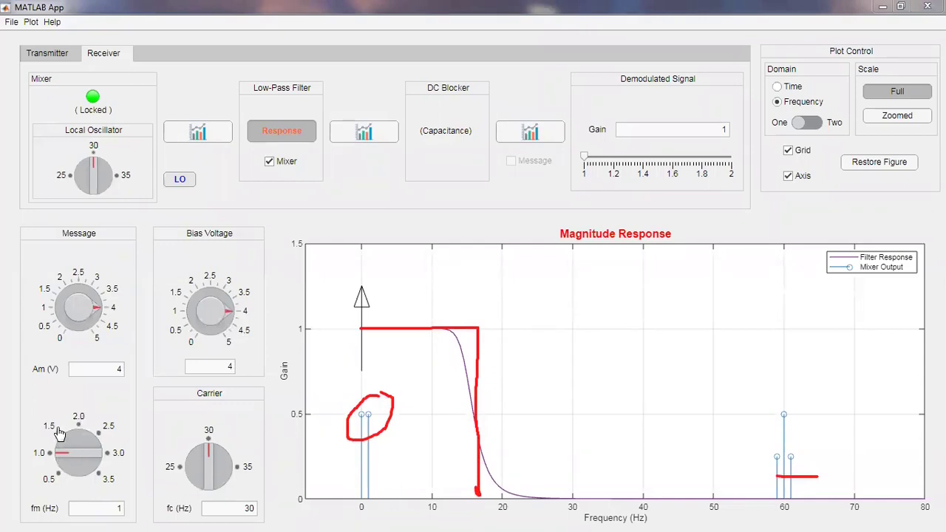
Raise the message frequency to 3.5 Hz, return it to 1 Hz, and set the bias voltage to 5 V.
drag(60, 434, 109, 490)
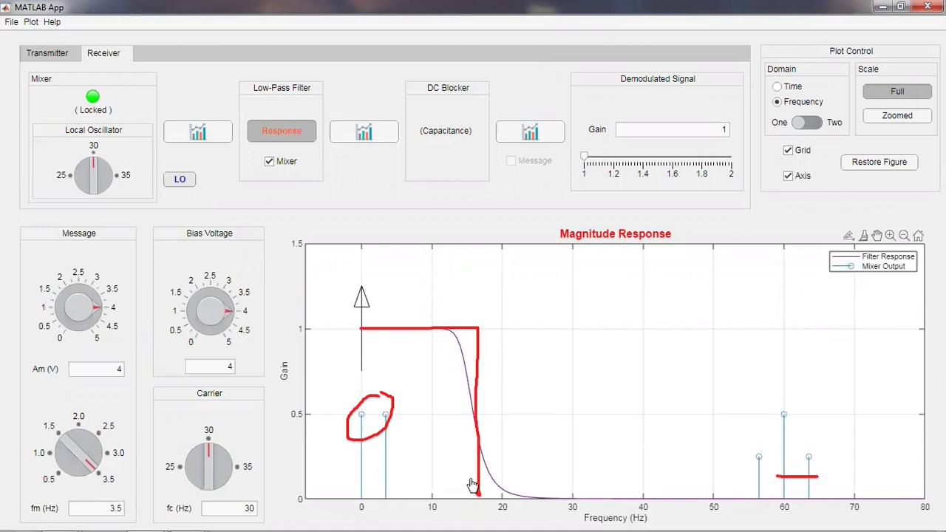
click(44, 454)
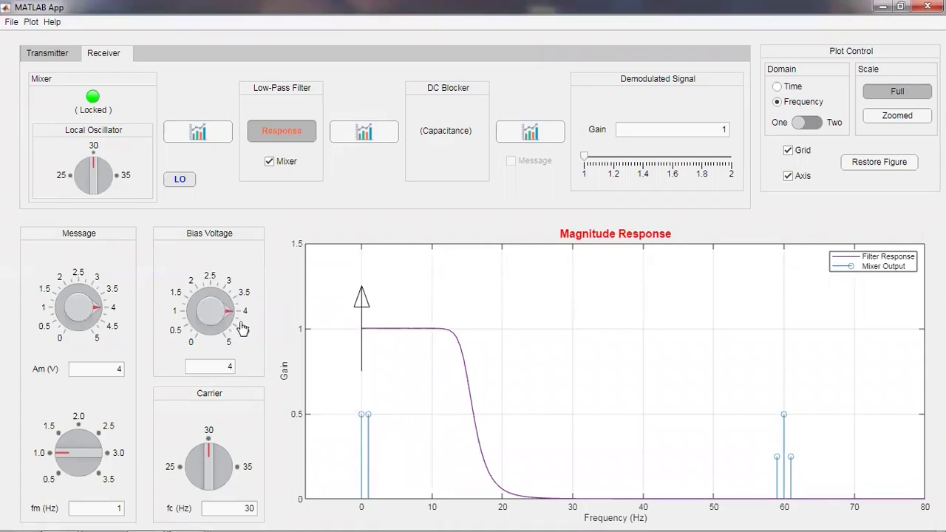
click(230, 344)
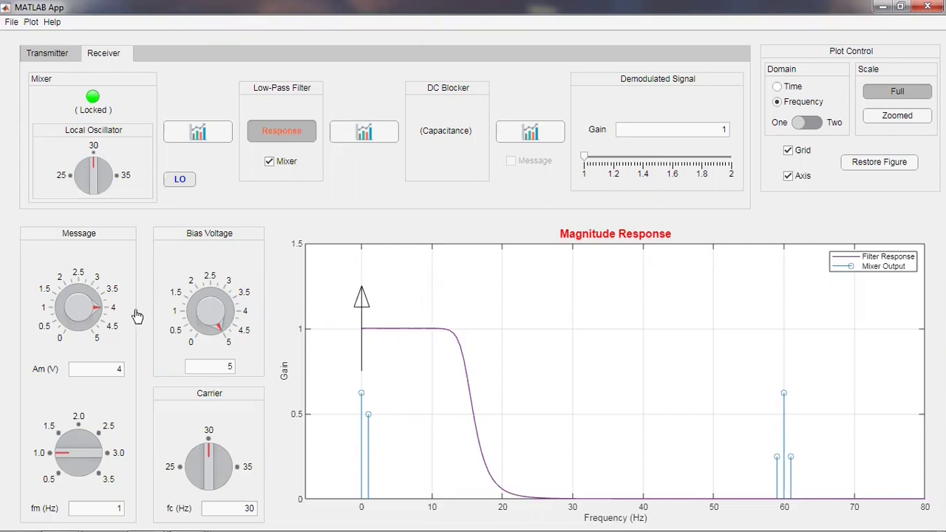
Lower the message amplitude to 2.849 V to compare the spectrum, and return it to 4 V.
click(112, 293)
click(92, 283)
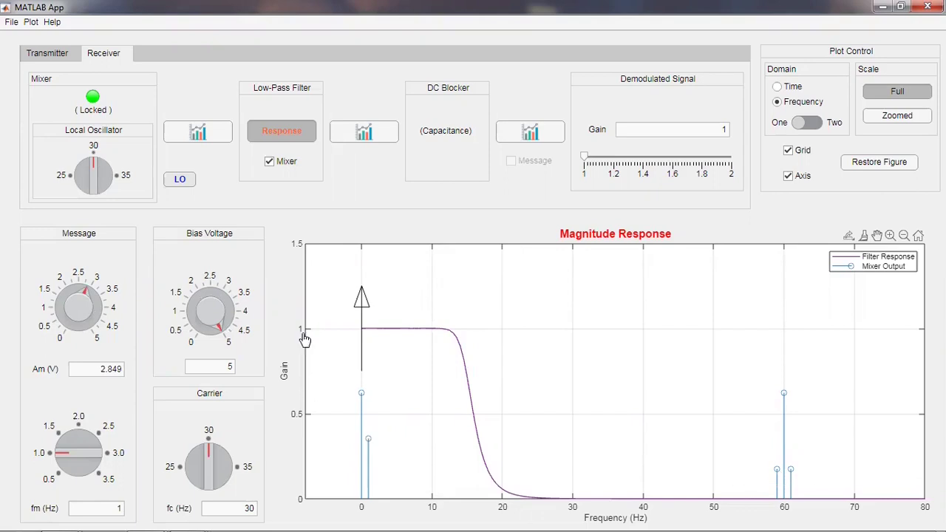
click(113, 314)
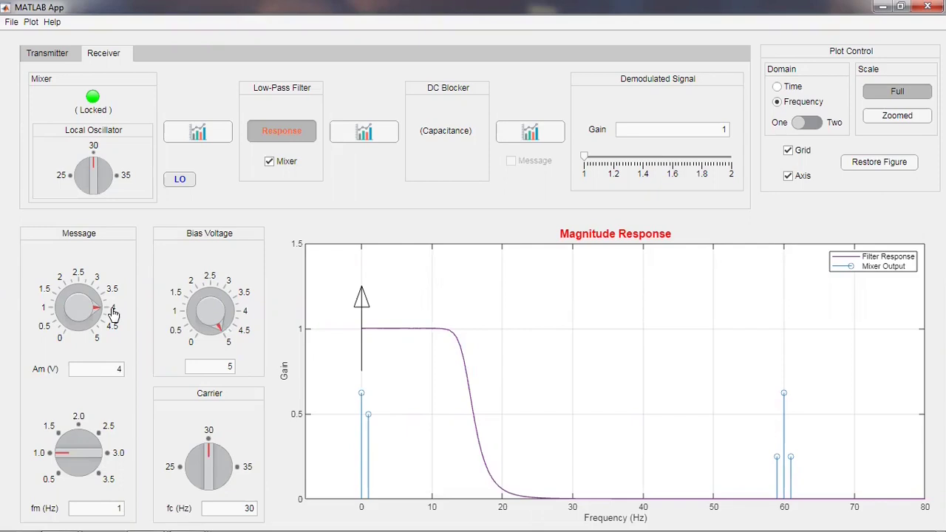
Plot the filter output spectrum at zoomed scale, mark its components at 0 Hz and 1 Hz in red, and clear the annotations.
click(367, 136)
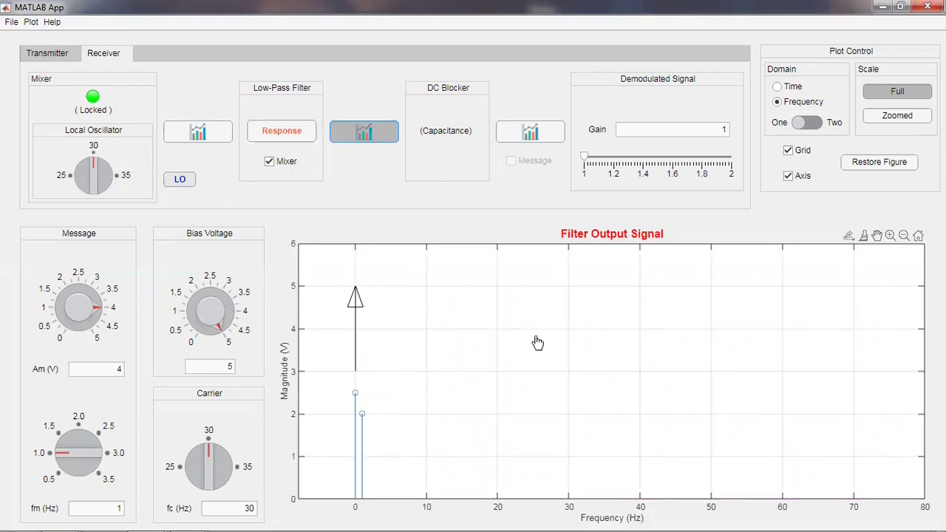
click(908, 120)
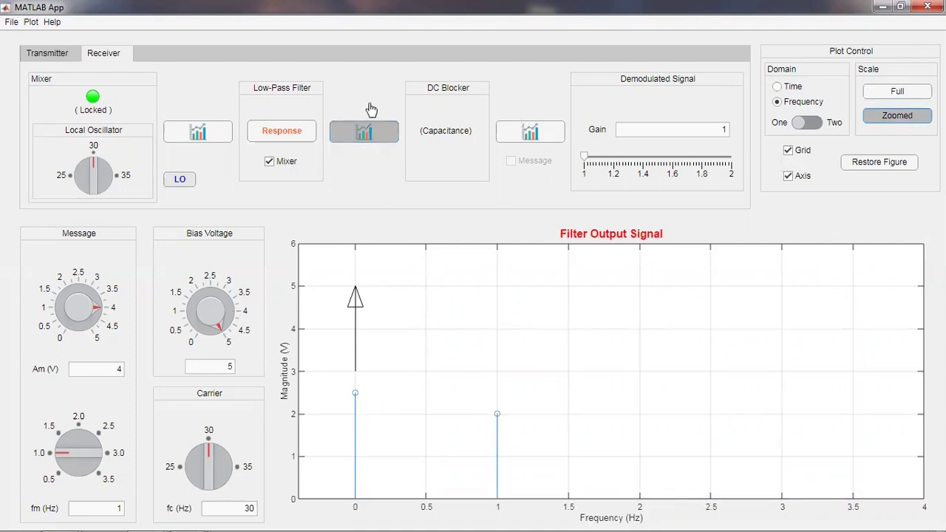
mouse_move(344, 416)
mouse_down()
mouse_move(341, 380)
mouse_move(344, 420)
mouse_up()
drag(344, 520, 365, 520)
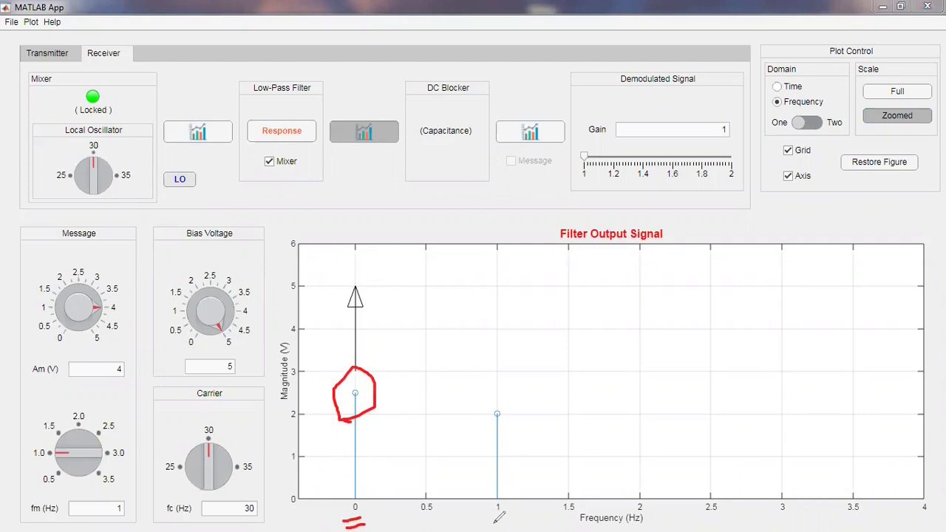
drag(494, 523, 526, 515)
key(Escape)
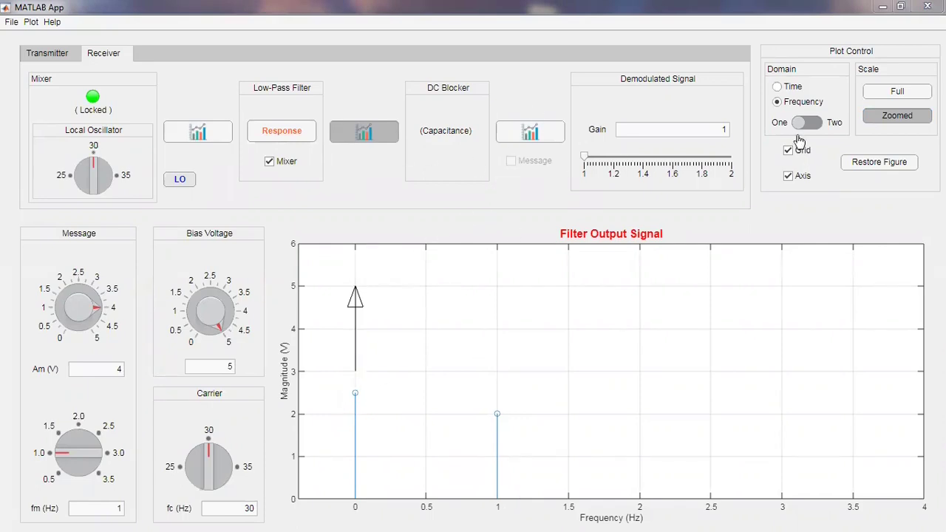
View the filter output in the time domain, point an arrow at its DC offset, and compare it with the frequency domain.
click(793, 89)
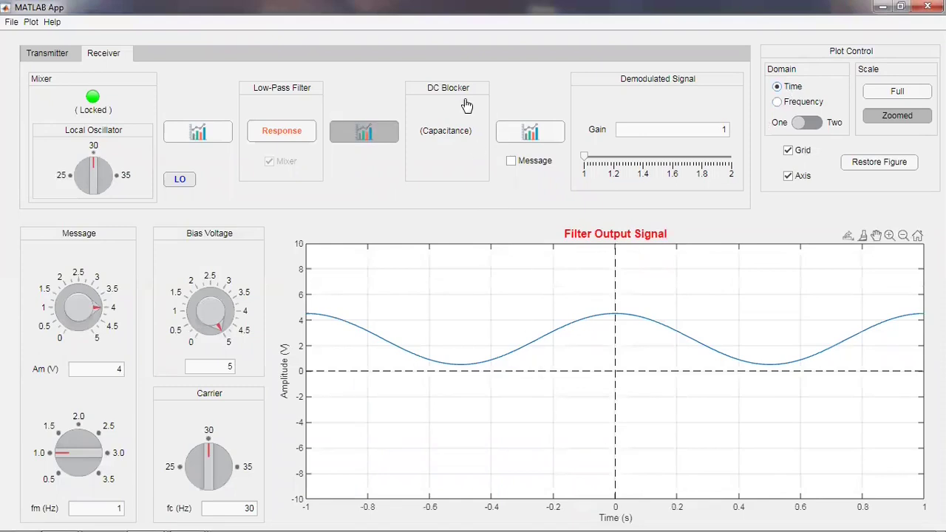
mouse_move(503, 449)
mouse_down()
mouse_move(509, 370)
mouse_move(495, 384)
mouse_move(508, 371)
mouse_move(535, 392)
mouse_up()
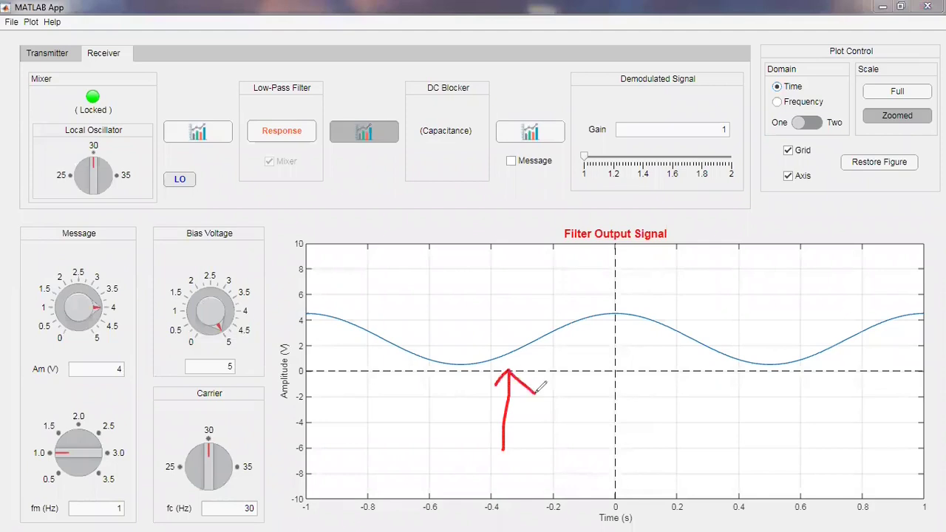
click(784, 104)
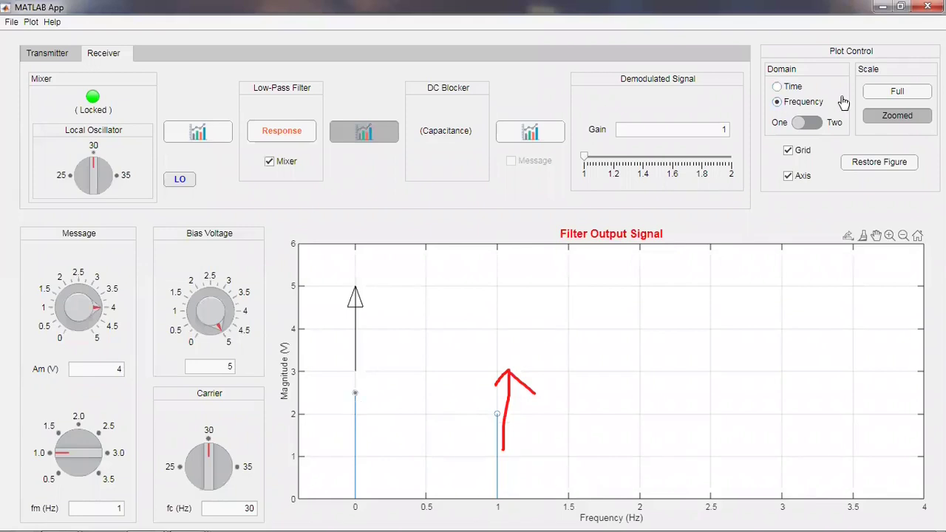
click(785, 89)
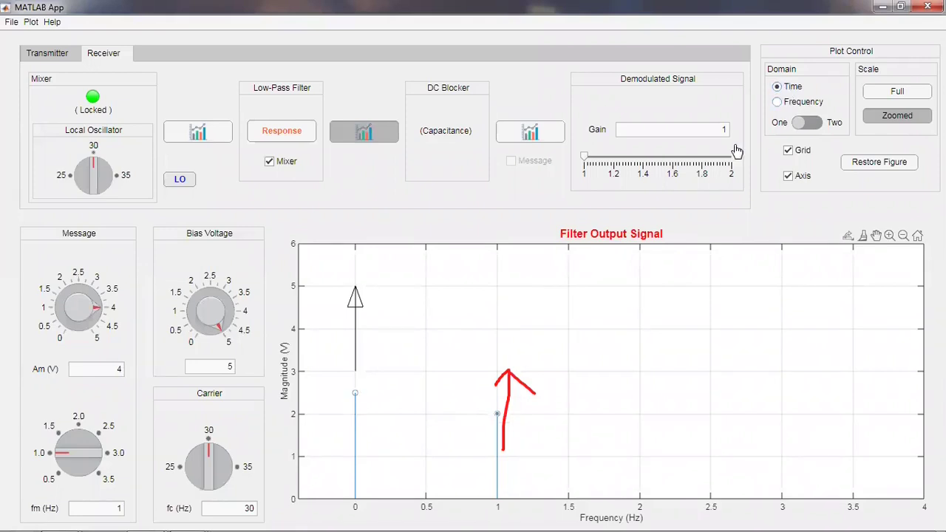
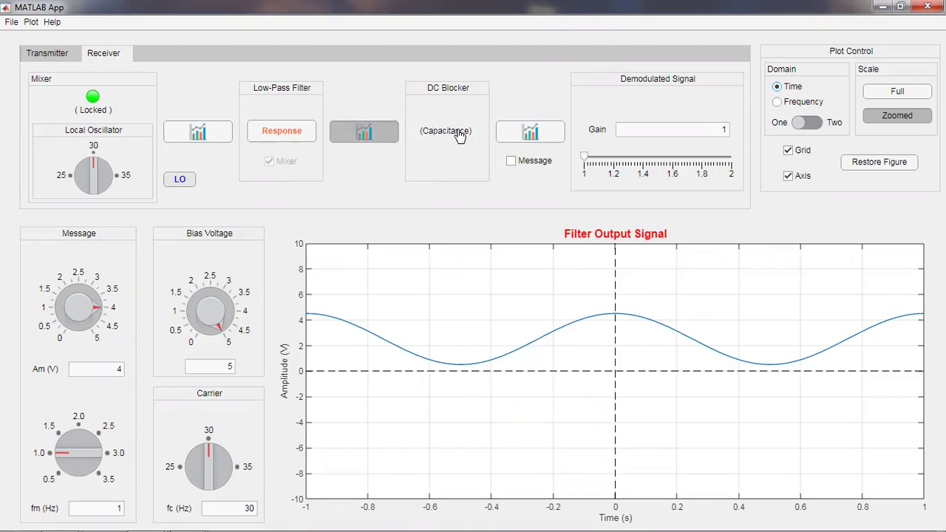
Plot the demodulated signal with the message overlaid, and set the gain to 2.
click(545, 133)
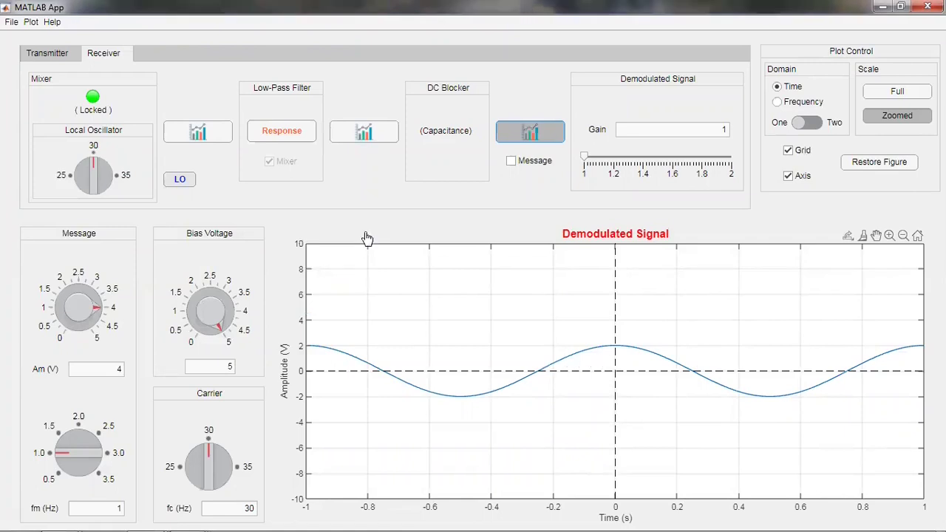
click(510, 162)
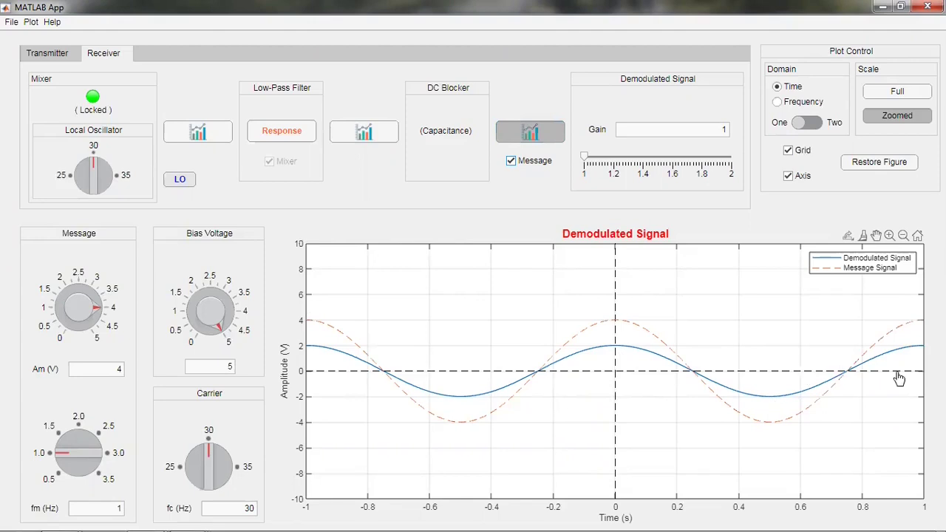
drag(605, 159, 769, 167)
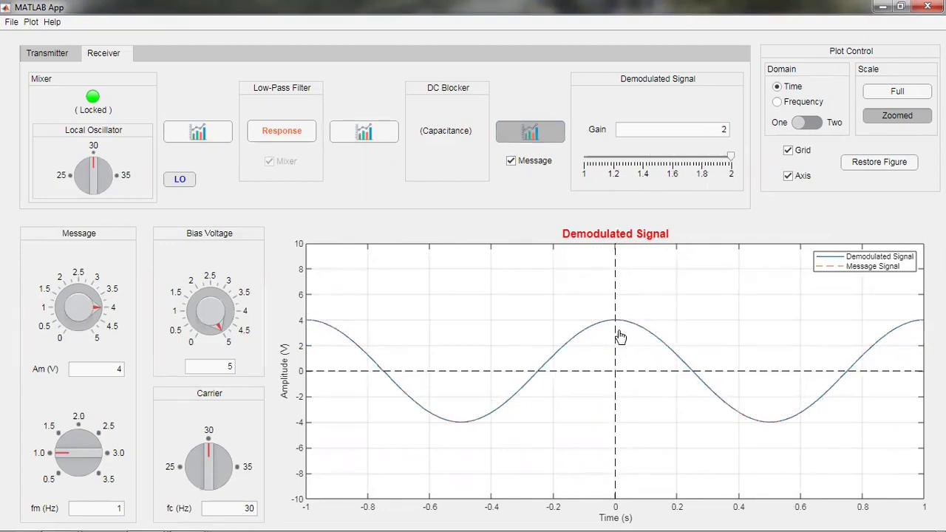
Show the demodulated signal in the frequency domain and circle the tip of its 1 Hz component.
mouse_move(645, 328)
click(777, 103)
mouse_move(481, 344)
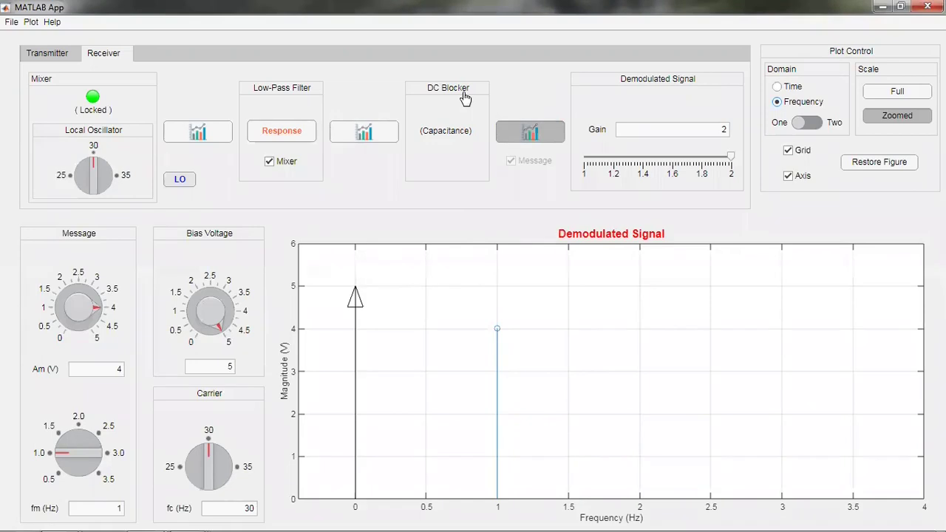
mouse_move(462, 321)
mouse_down()
mouse_move(528, 338)
mouse_move(480, 301)
mouse_move(467, 338)
mouse_up()
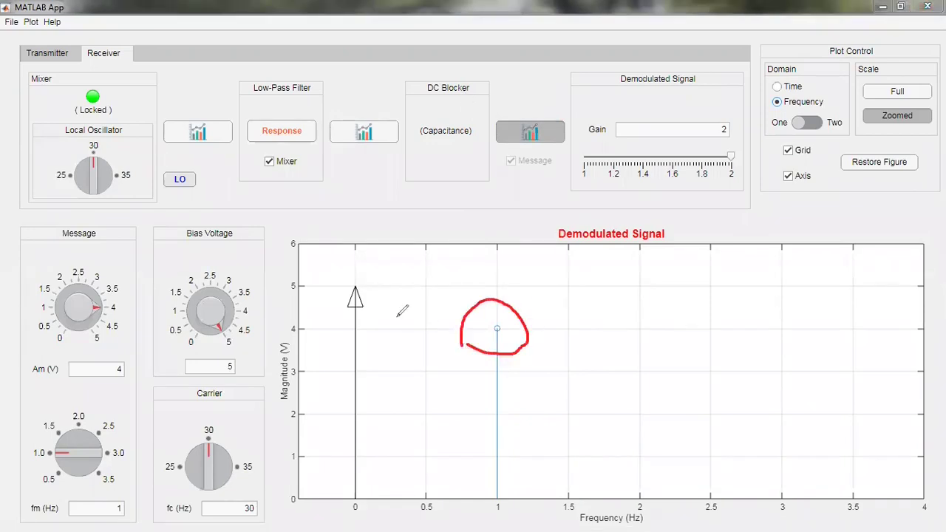
Vary the message amplitude to 1.5 V, back to 4 V, and finally up to 5 V.
drag(94, 288, 50, 294)
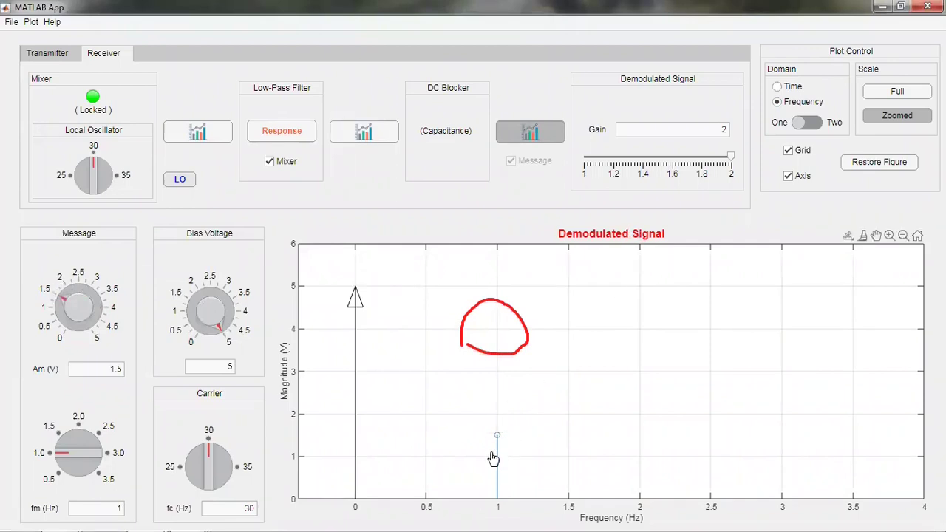
drag(97, 283, 113, 314)
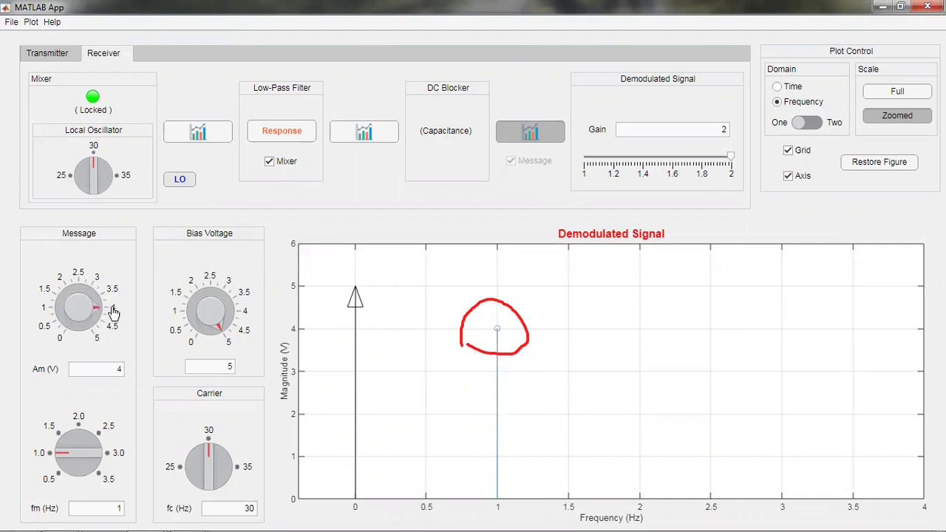
click(100, 340)
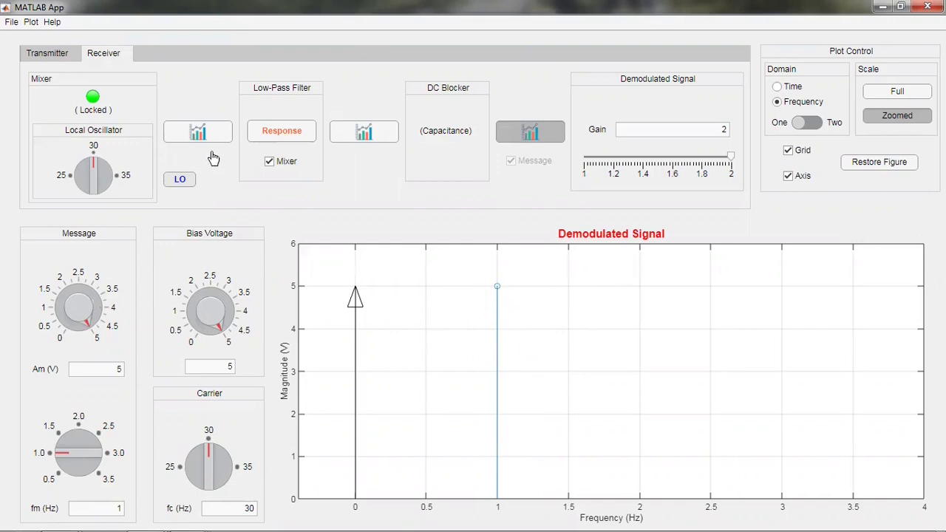
Plot the transmitter's AM signal spectrum, and compare it with the bias voltage at 0 V and back at 5 V.
click(58, 56)
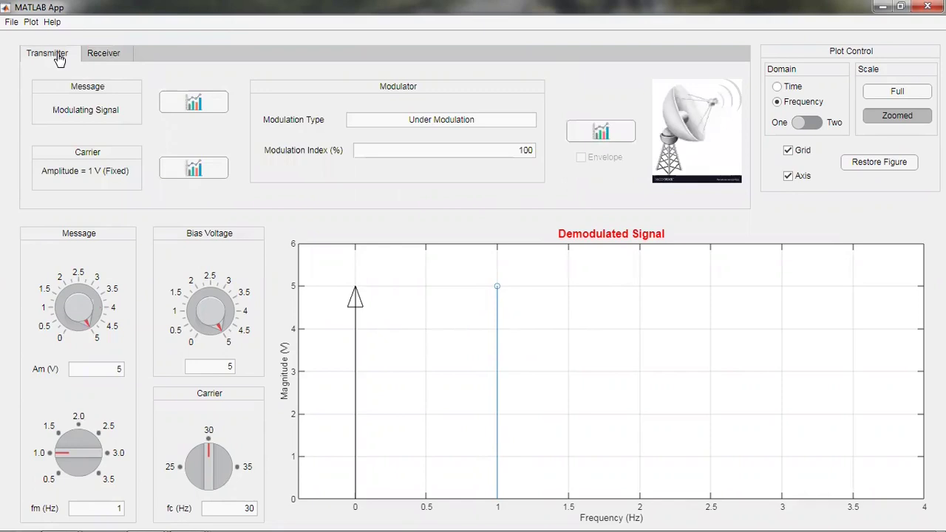
click(601, 133)
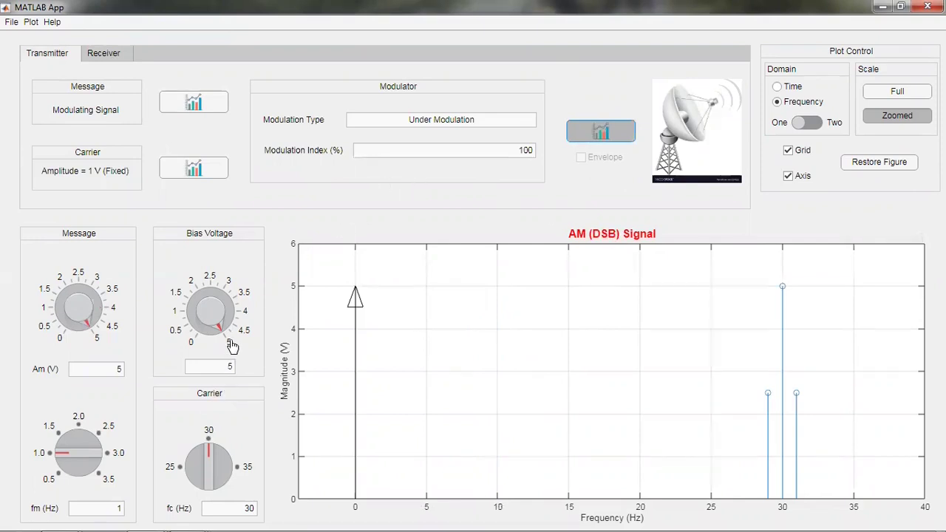
click(191, 349)
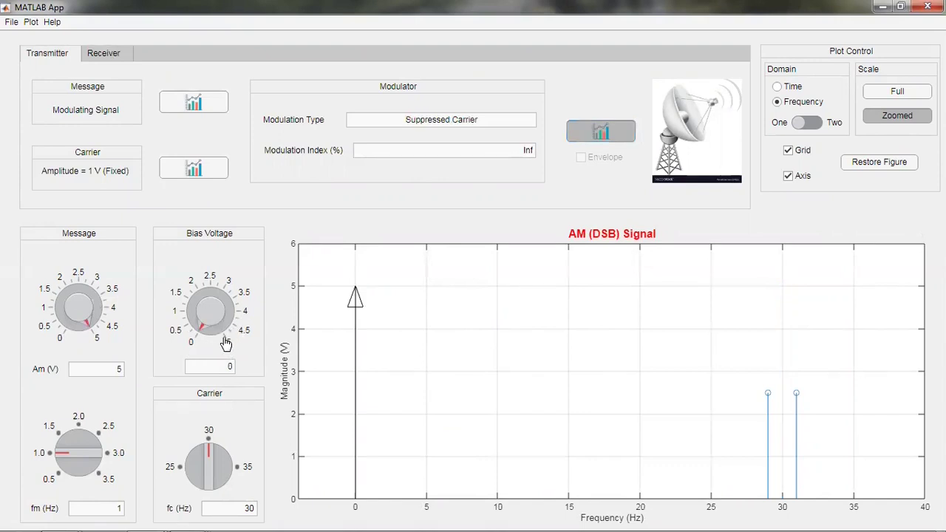
click(226, 344)
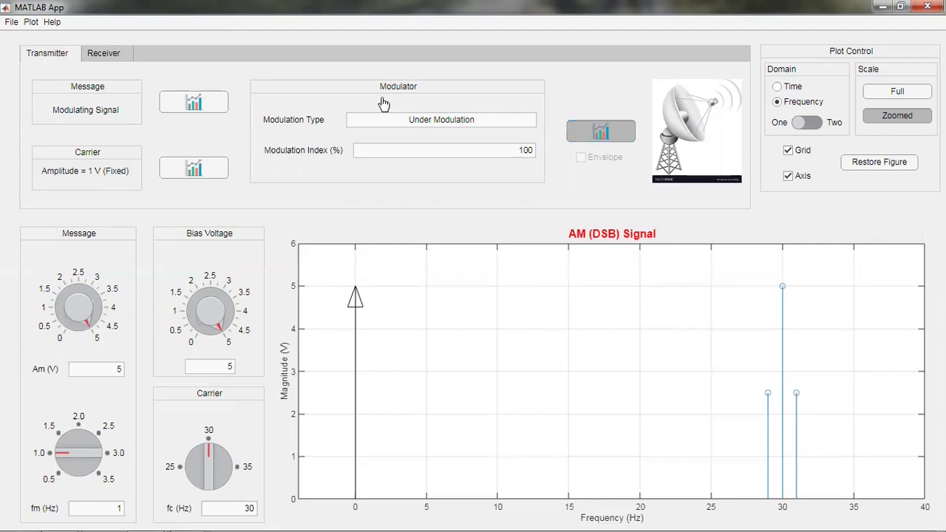
Cross out the 30 Hz carrier, suppress it with a bias voltage of 0 V, and mark both sidebands before clearing the annotations.
click(781, 329)
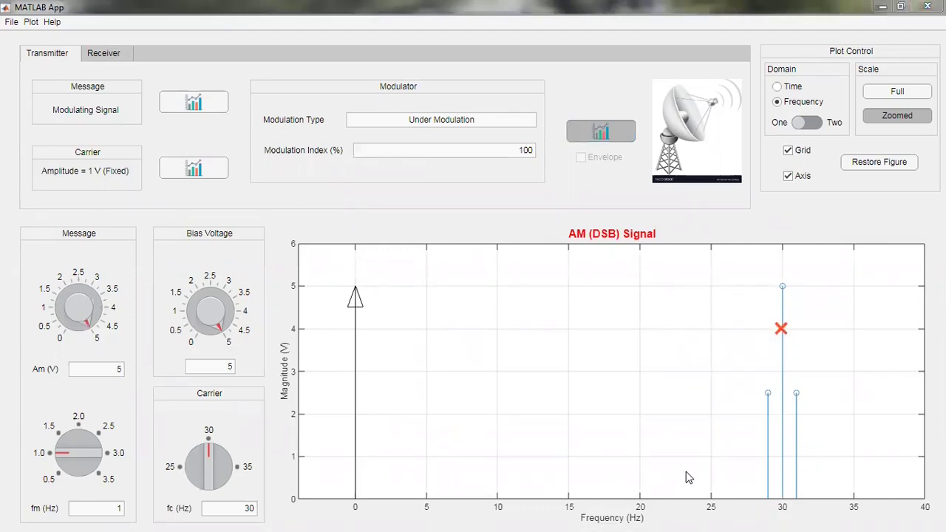
click(195, 342)
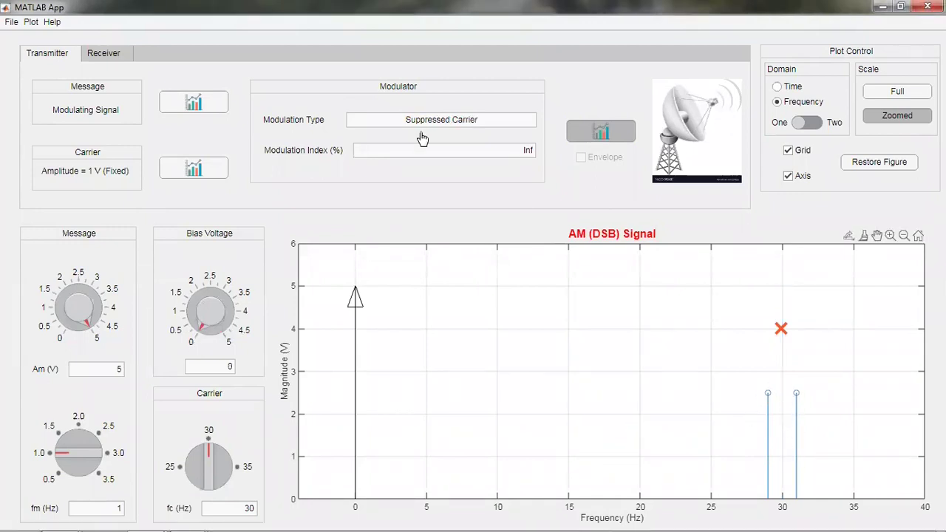
mouse_move(759, 399)
mouse_down()
mouse_move(777, 384)
mouse_move(767, 397)
mouse_move(819, 412)
mouse_up()
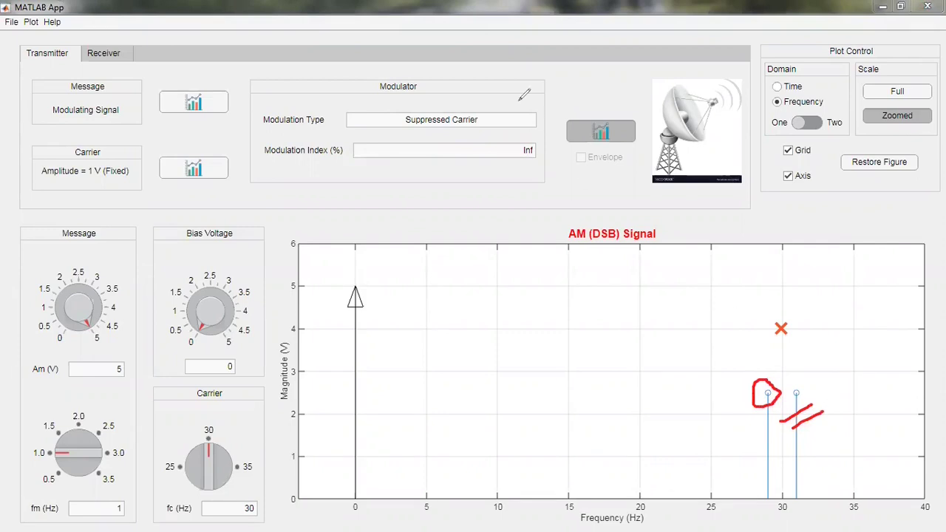
key(Escape)
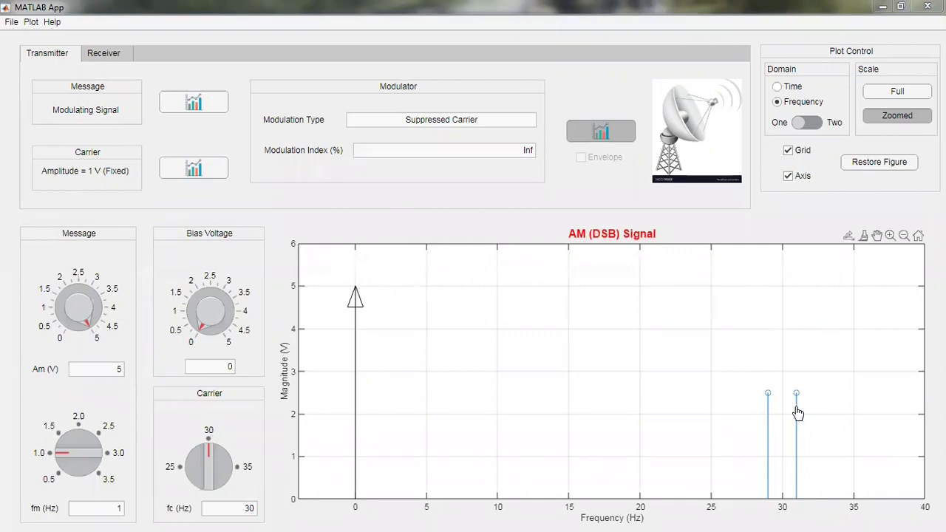
Plot the receiver's mixer signal spectrum, and draw an arrow from the bias voltage knob to the 0 Hz position.
click(113, 58)
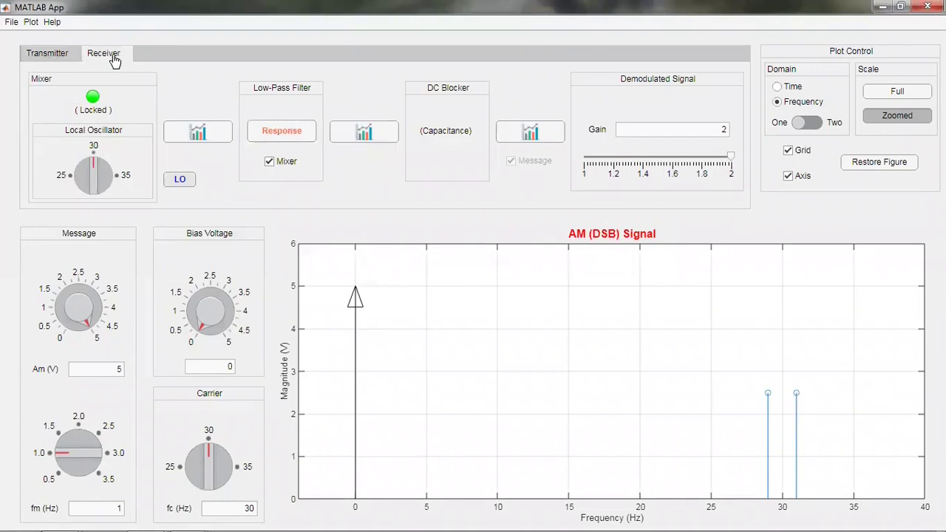
click(196, 132)
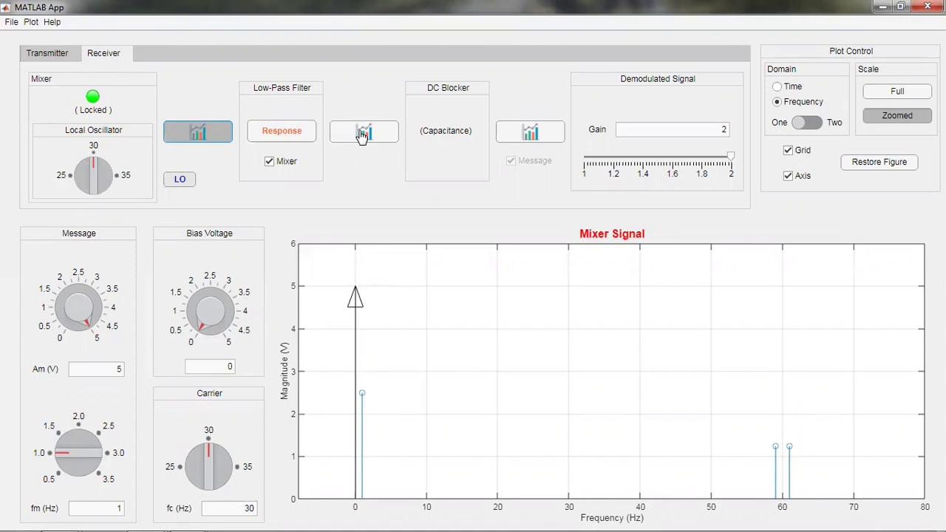
mouse_move(248, 323)
mouse_down()
mouse_move(285, 354)
mouse_move(348, 377)
mouse_move(342, 364)
mouse_move(350, 378)
mouse_move(321, 385)
mouse_up()
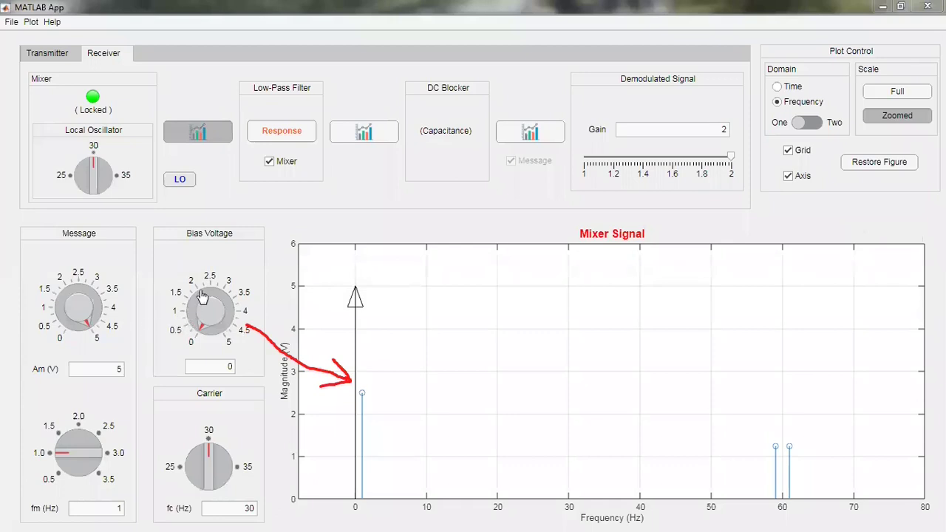
Raise the bias voltage to 4 V to compare the mixer spectrum, and return it to 0 V.
click(246, 316)
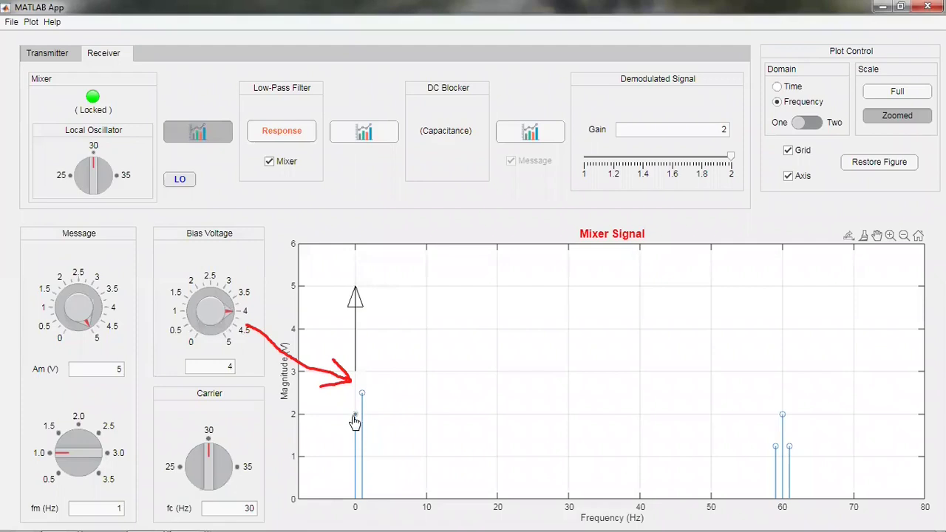
click(190, 343)
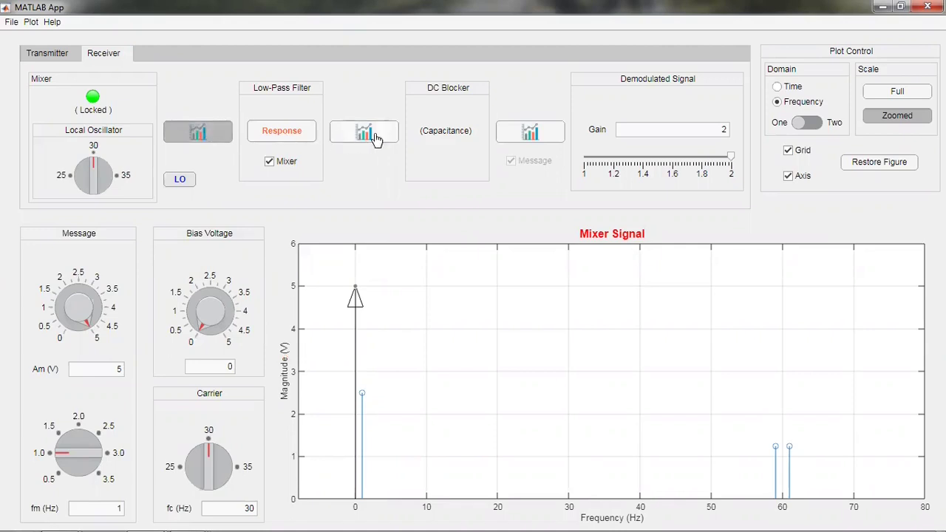
Plot the low-pass filter's magnitude response over the mixer output, and view the filter output spectrum.
click(297, 139)
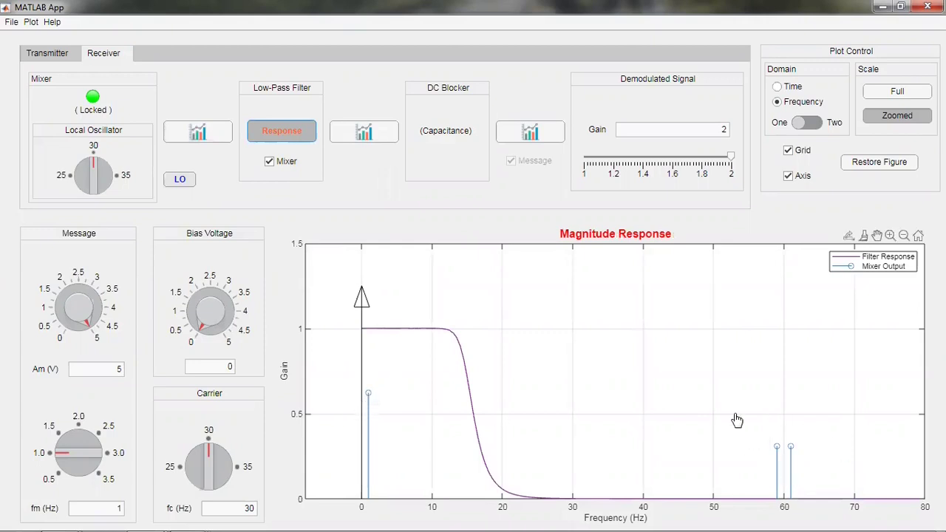
click(366, 130)
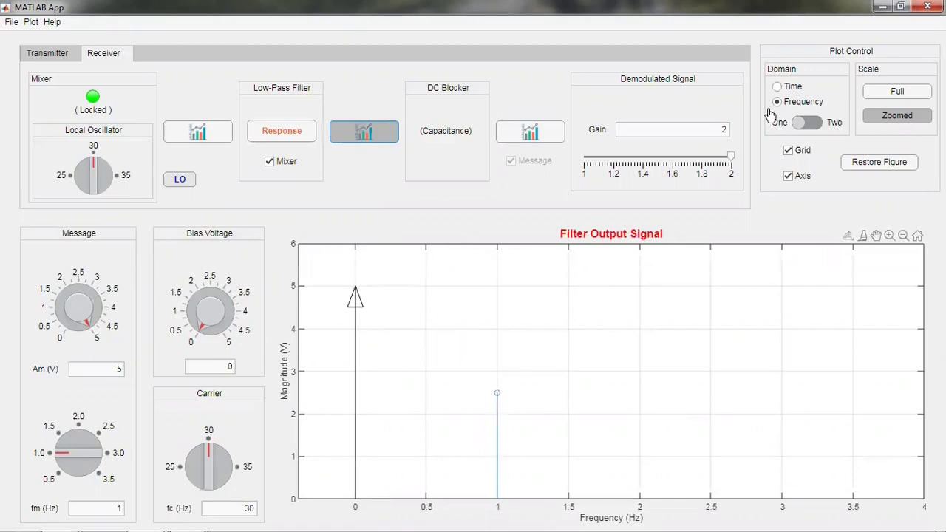
Switch the plots to the time domain, and compare the mixer signal with the filter output signal.
click(794, 89)
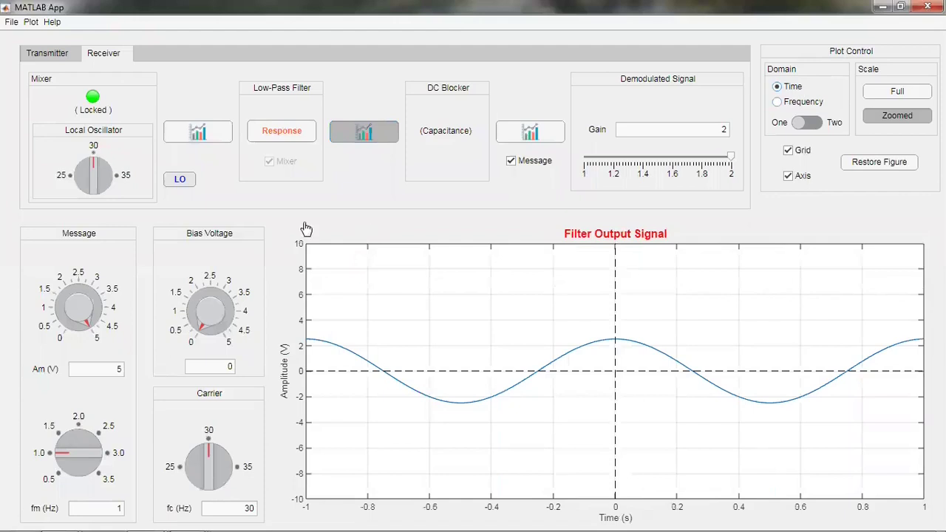
click(214, 141)
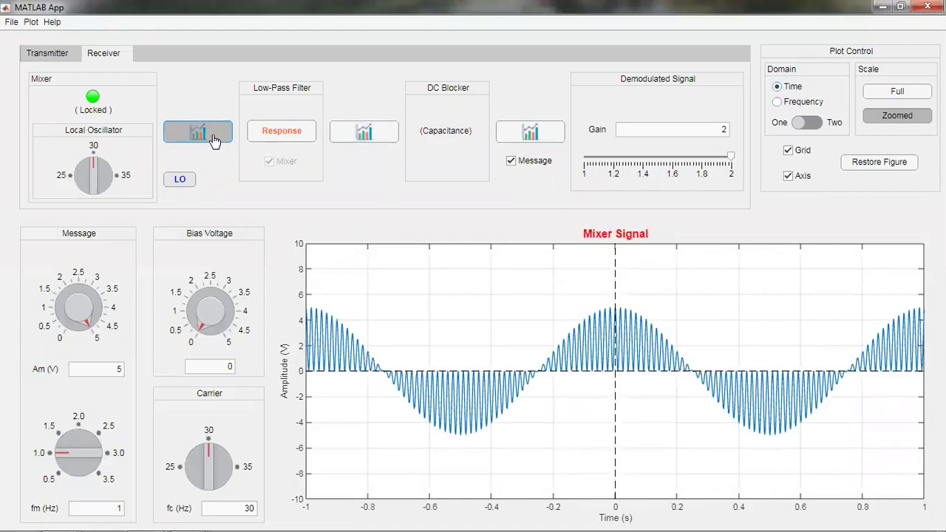
click(377, 136)
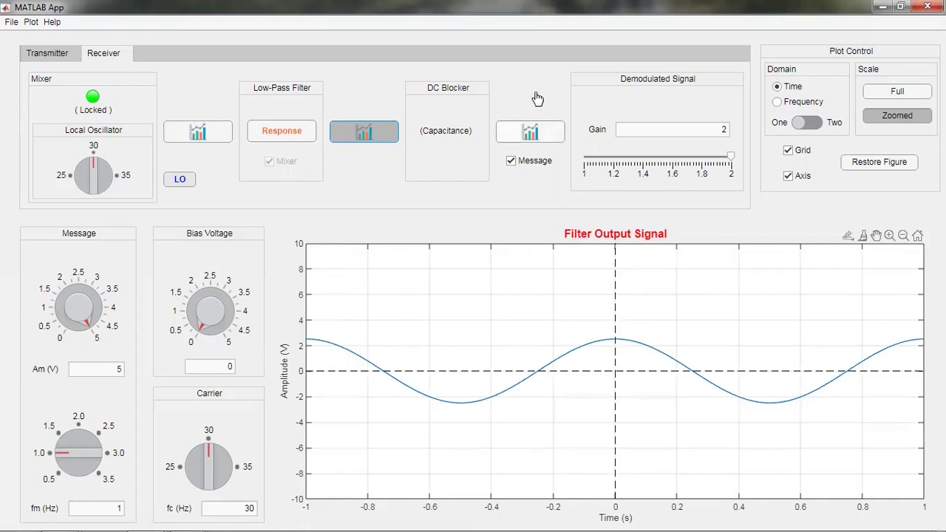
Cross out the DC Blocker, write DSB beneath it, and clear the annotations.
drag(466, 109, 420, 181)
drag(429, 111, 470, 164)
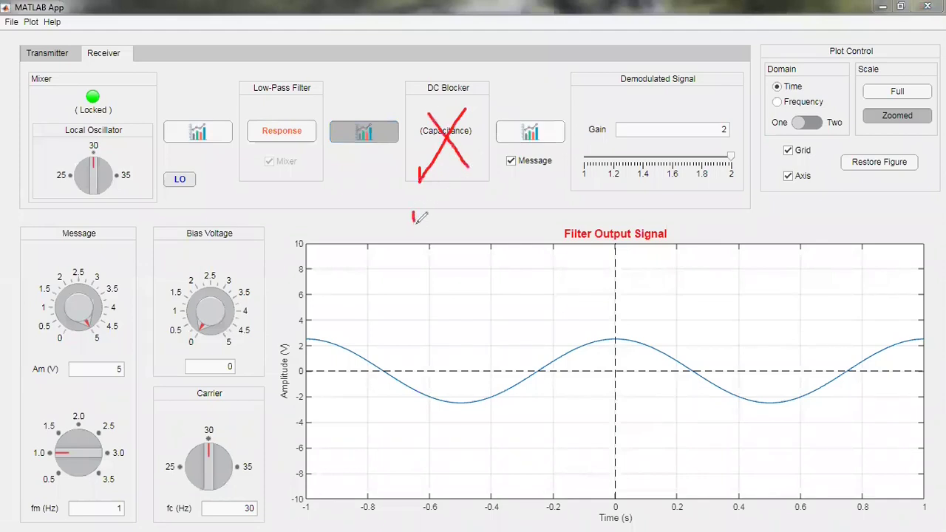
drag(399, 209, 437, 214)
drag(473, 198, 482, 207)
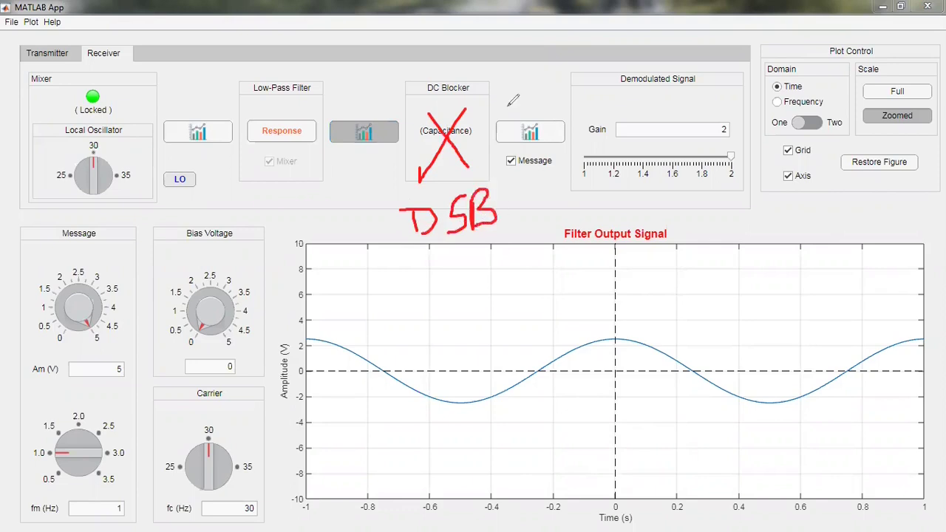
key(e)
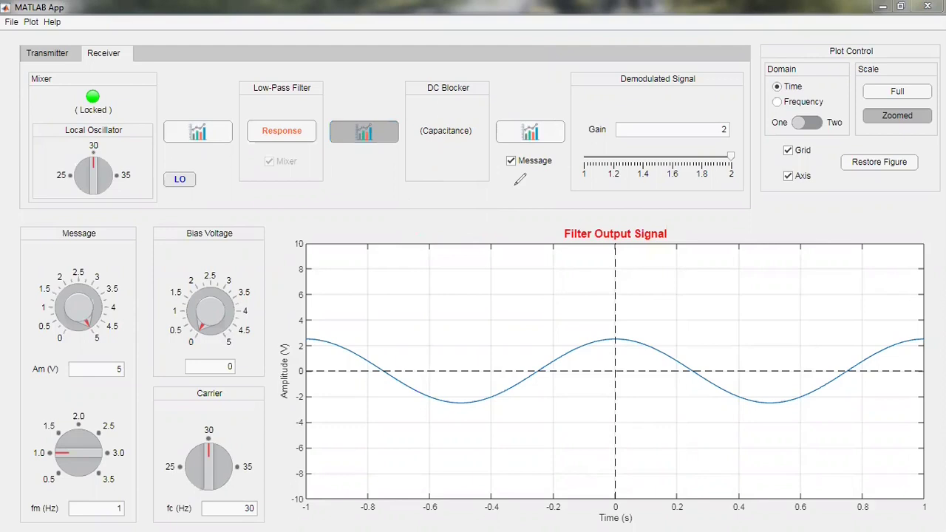
Set the demodulated signal's gain to 1, hide the message overlay, and compare the demodulated plot with the filter output.
click(538, 138)
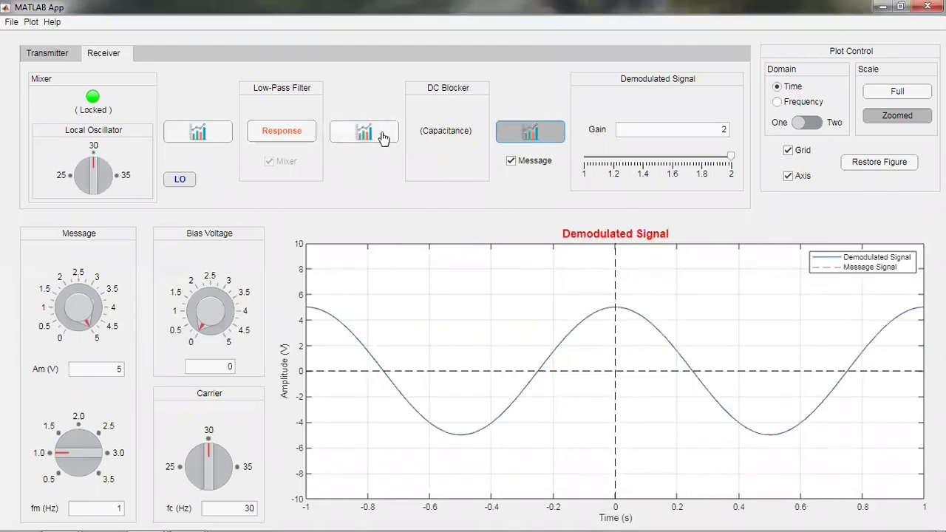
click(380, 137)
drag(730, 158, 542, 155)
click(538, 136)
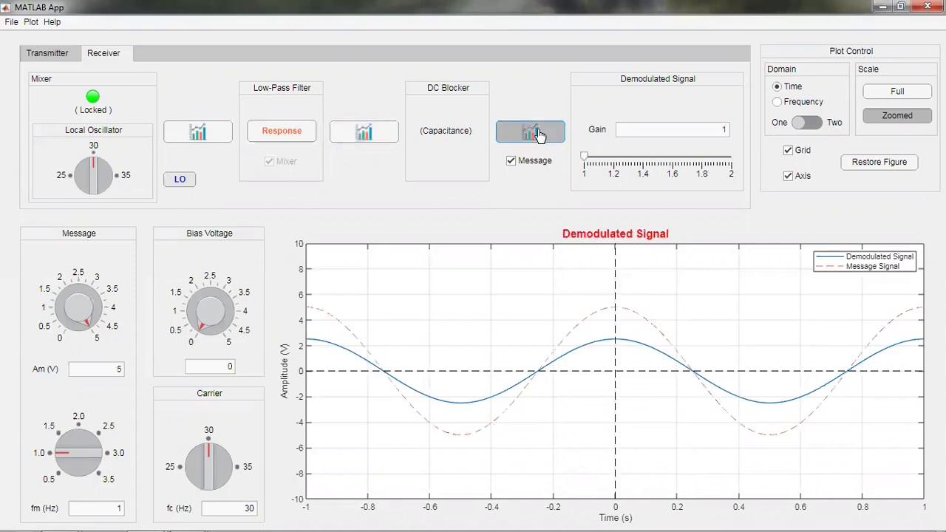
click(363, 132)
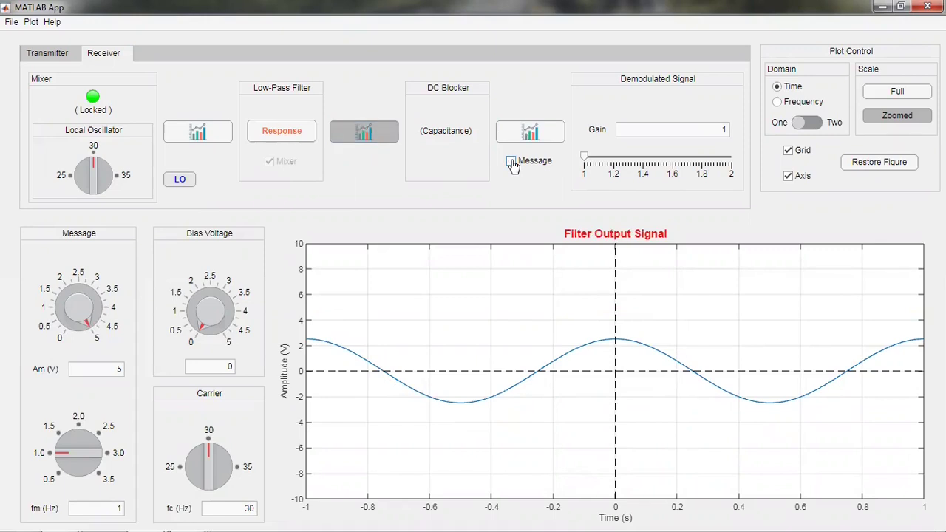
click(538, 132)
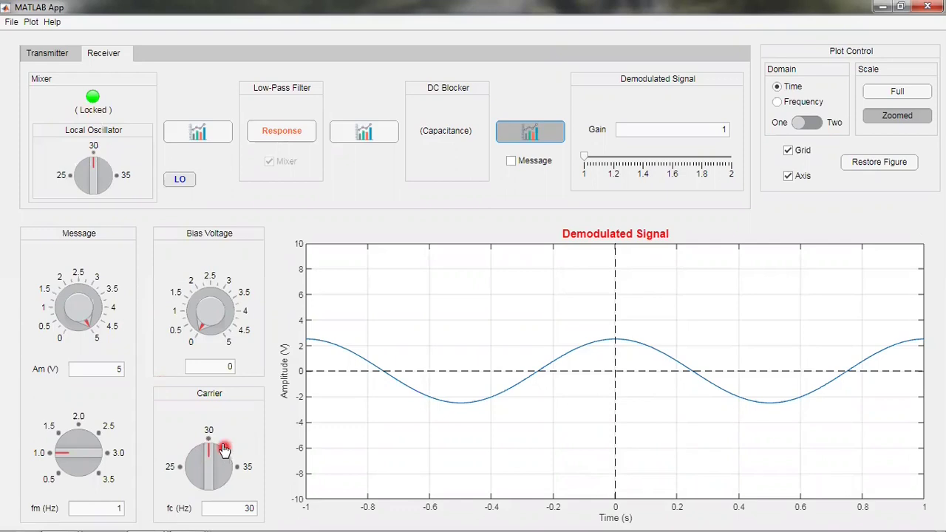
Set the local oscillator to 35 Hz, overlay the message signal on the plot, and match the carrier to 35 Hz.
click(126, 178)
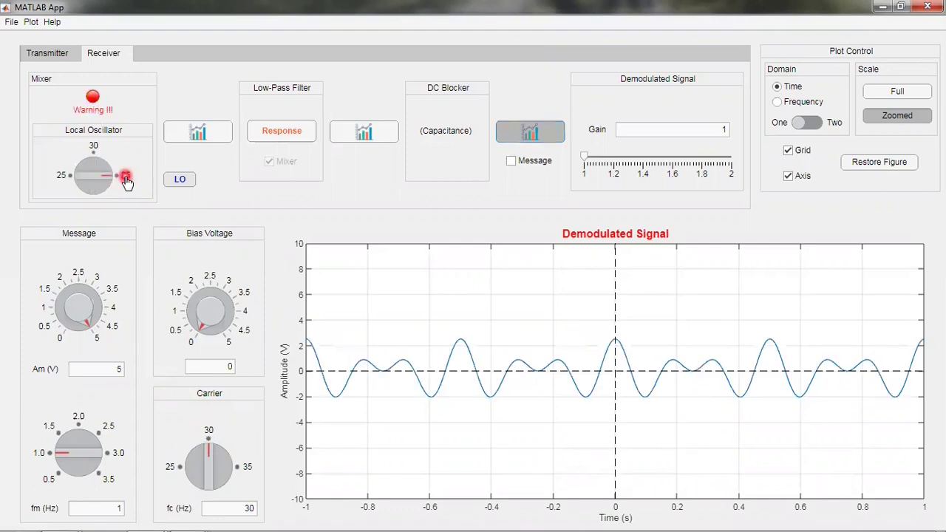
click(511, 161)
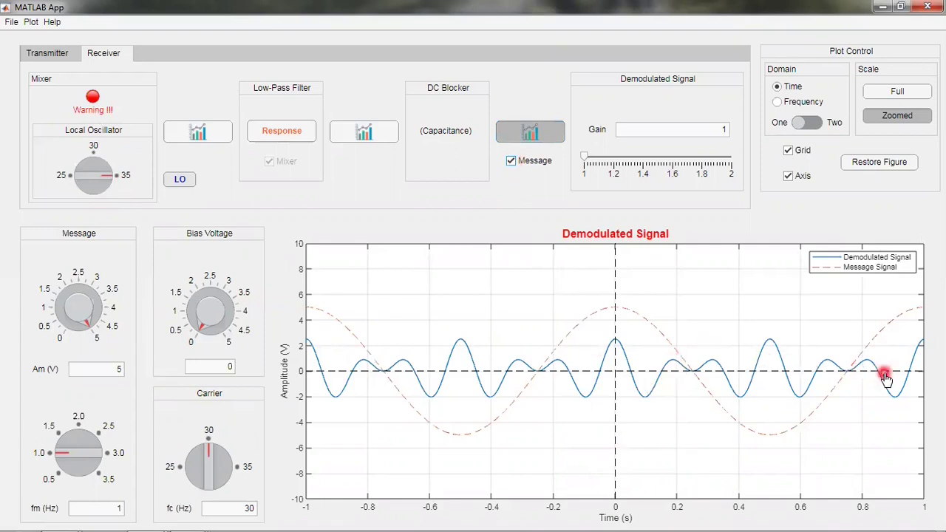
click(247, 470)
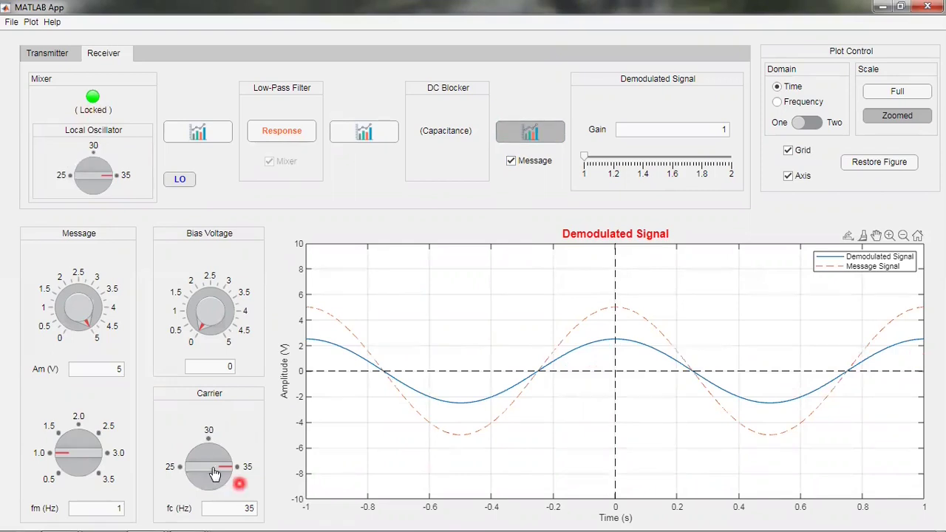
Lower the carrier to 30 Hz and on to 25 Hz, and tune the local oscillator to 30 and 25 Hz.
click(209, 435)
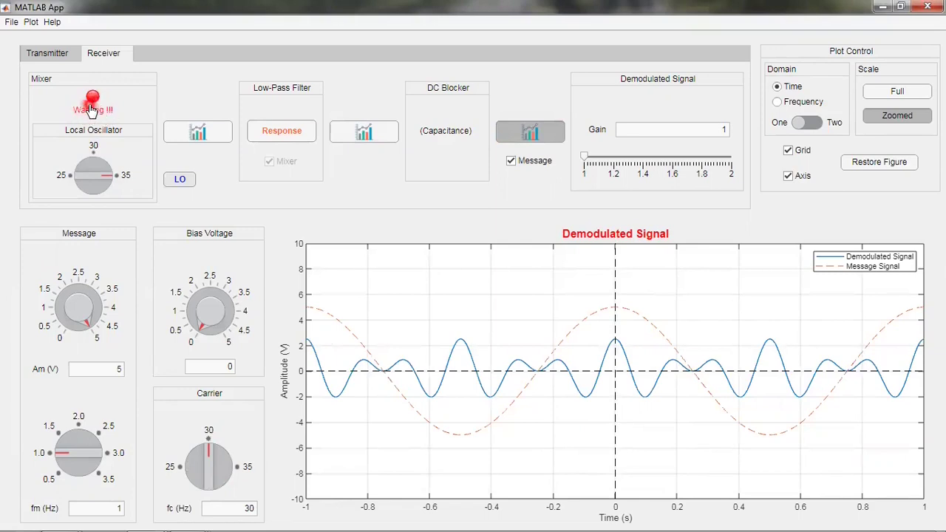
click(171, 468)
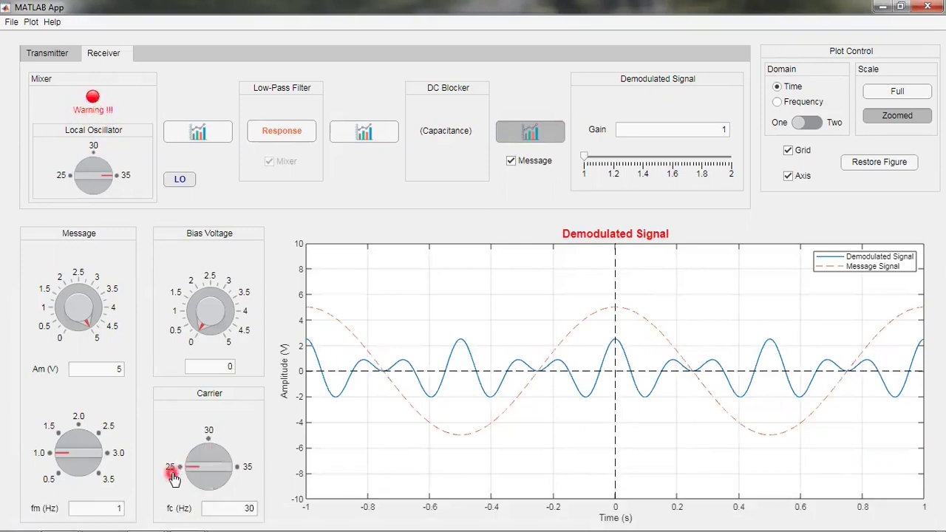
click(93, 147)
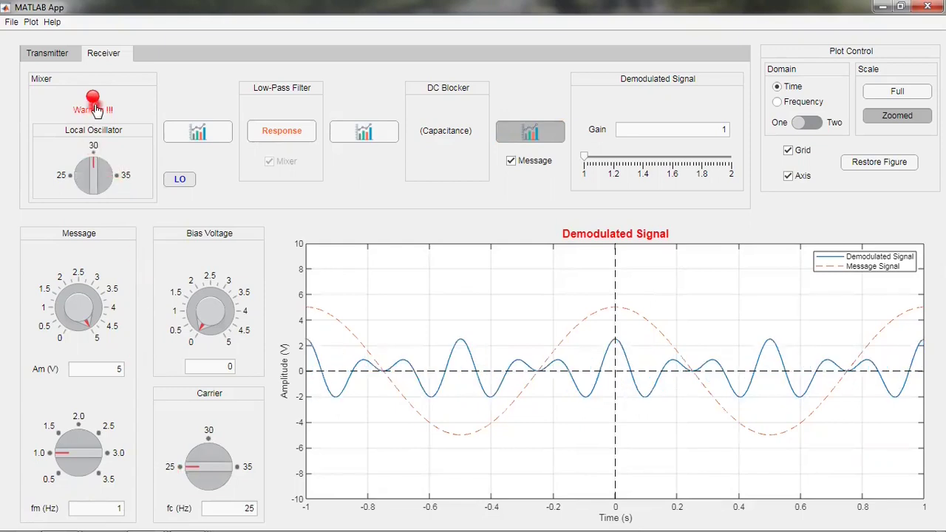
click(65, 179)
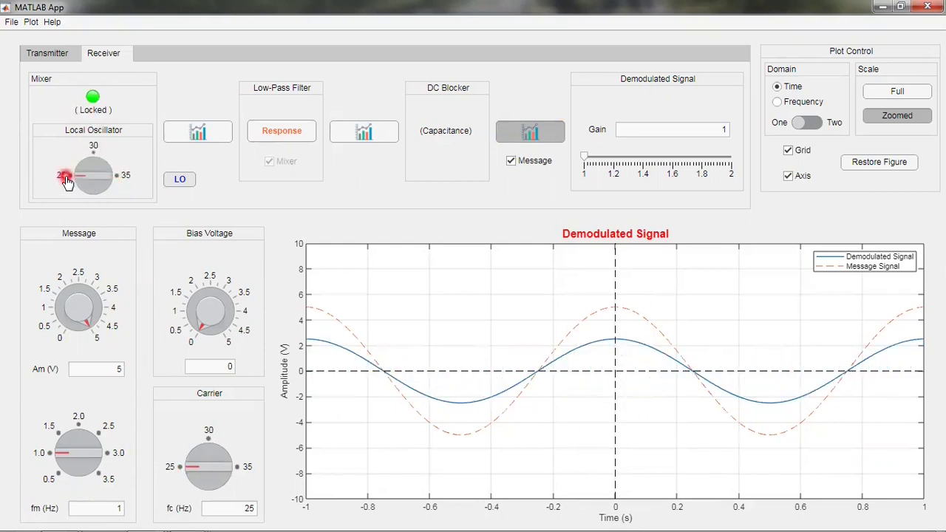
Return both the local oscillator and the carrier to 30 Hz.
click(155, 346)
click(107, 289)
drag(83, 180, 90, 152)
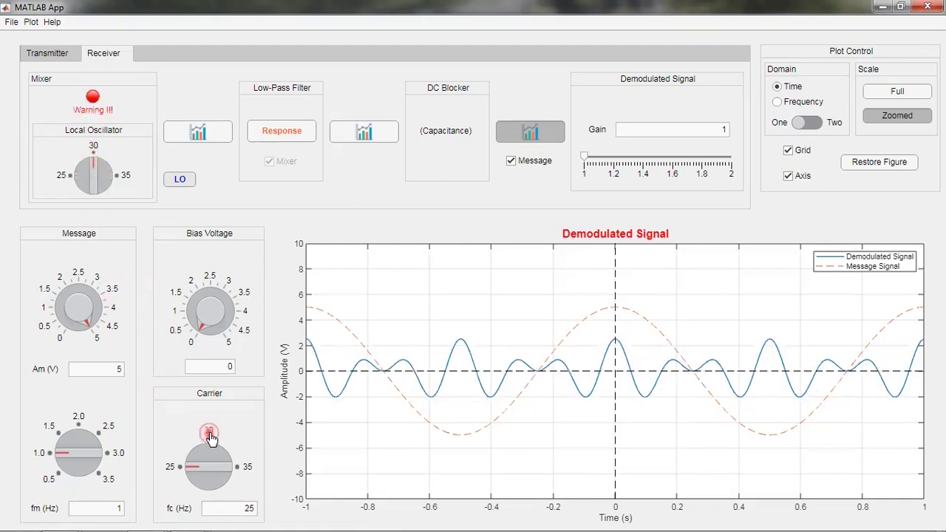
drag(209, 442, 211, 437)
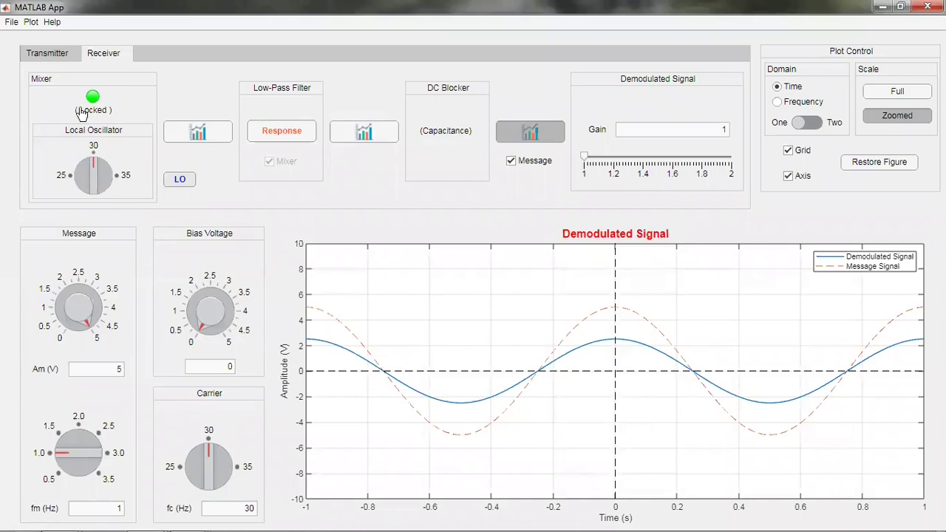
Set the demodulated signal's gain to 2 and the message to a frequency of 2.5 Hz and an amplitude of 3.975 V.
drag(584, 160, 731, 157)
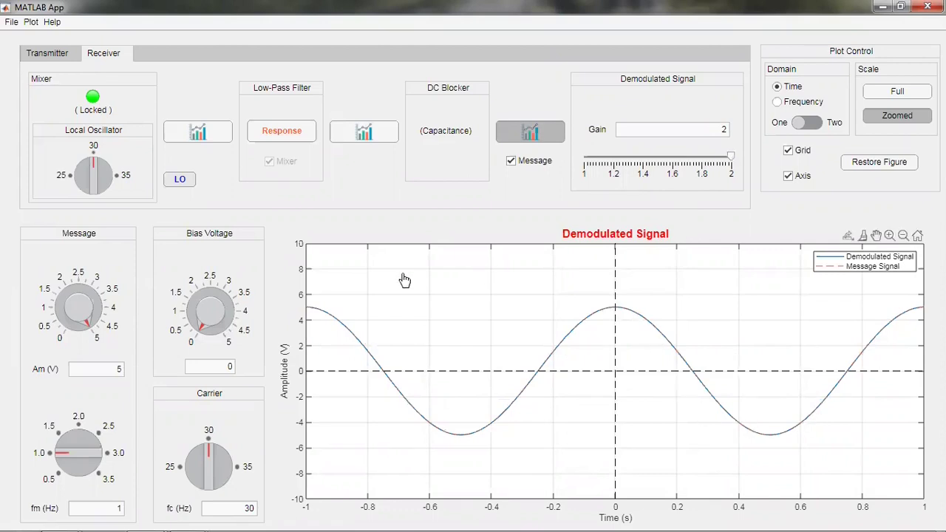
drag(73, 429, 111, 427)
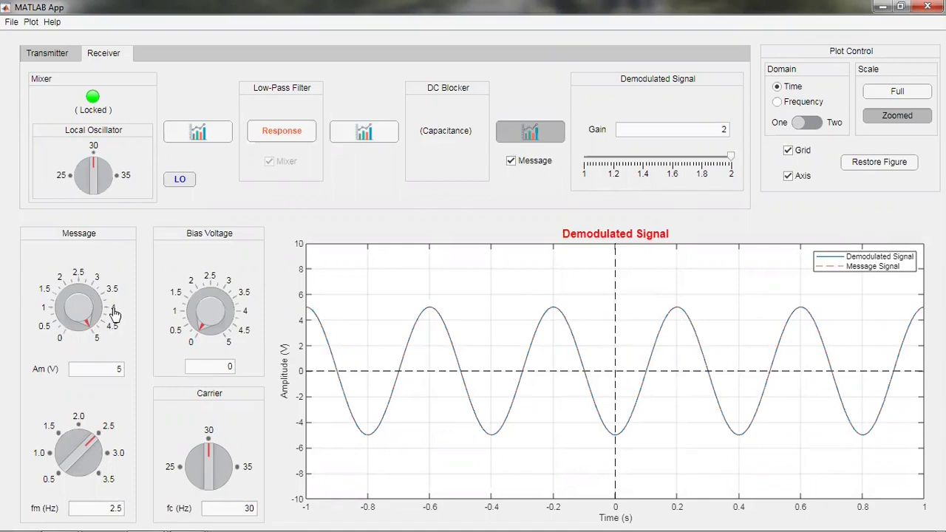
drag(115, 313, 63, 283)
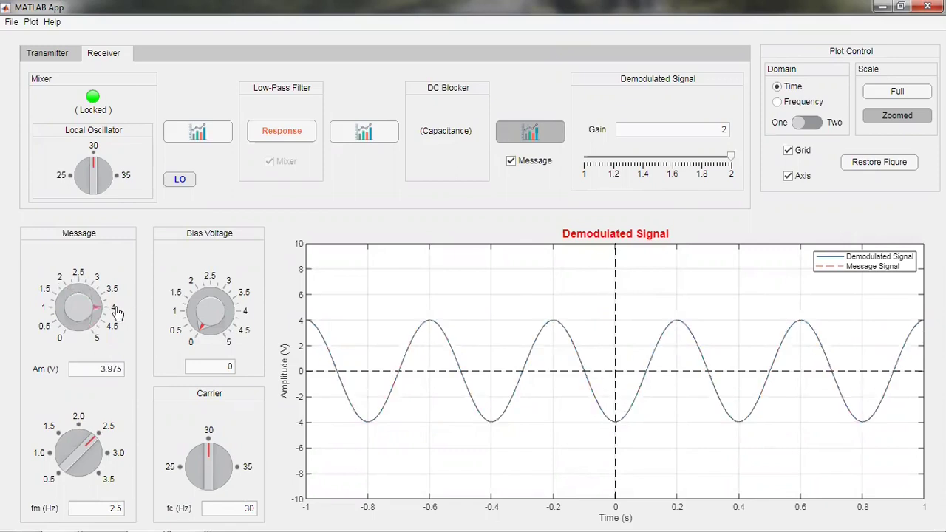
Set the message frequency to 1 Hz, and compare the demodulated signal with the carrier at 35 Hz and back at 30 Hz.
click(34, 462)
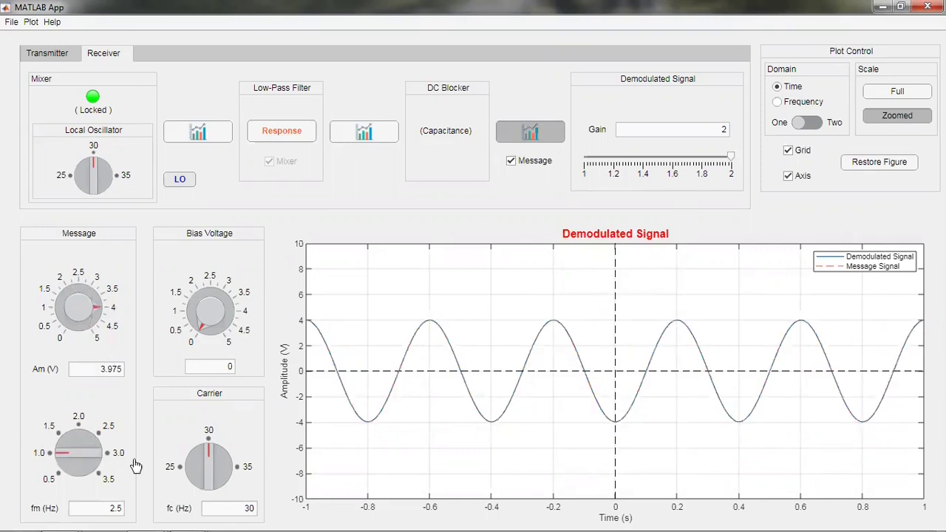
click(249, 468)
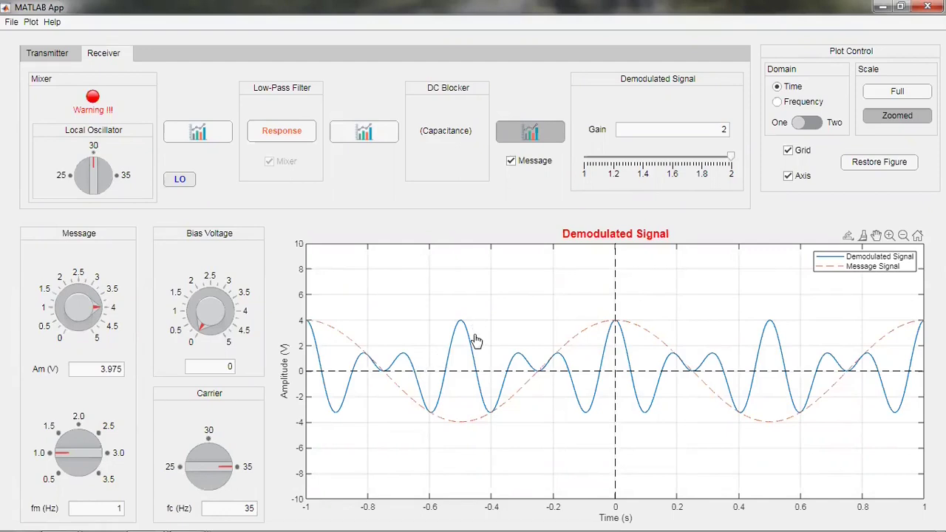
click(210, 436)
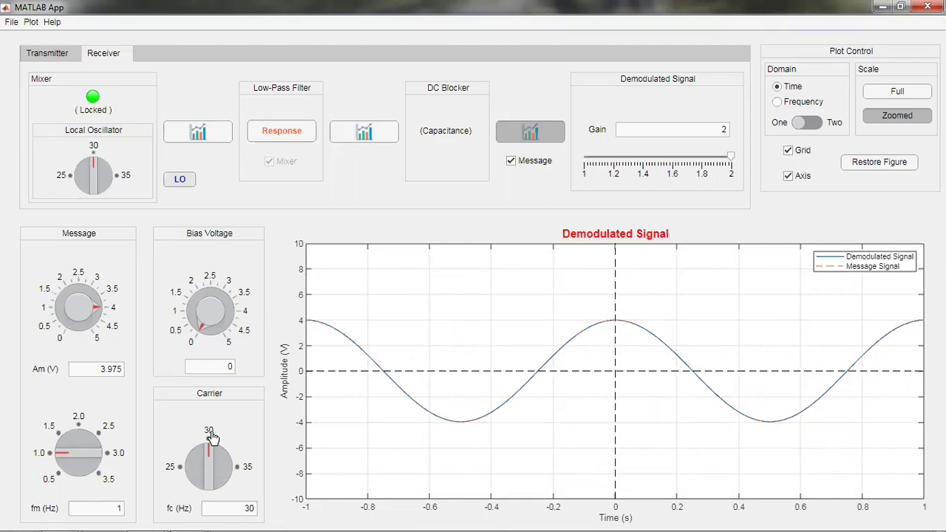
Hide the axis lines on the demodulated signal plot, and check the grid and axis options available on the plot itself.
click(31, 21)
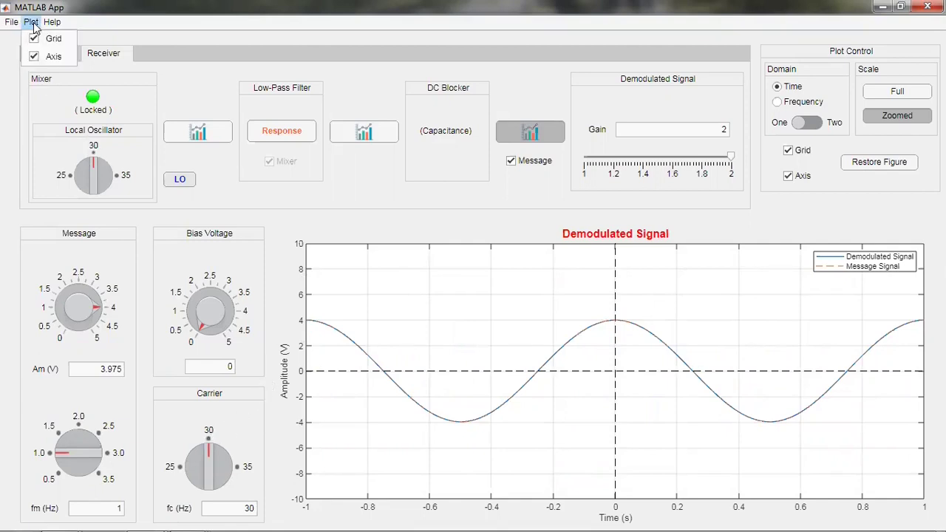
click(56, 57)
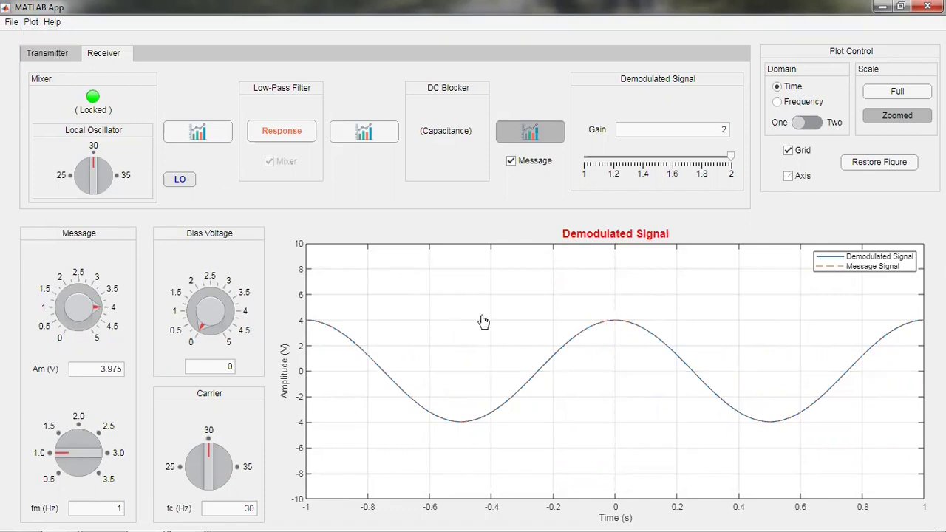
right_click(464, 275)
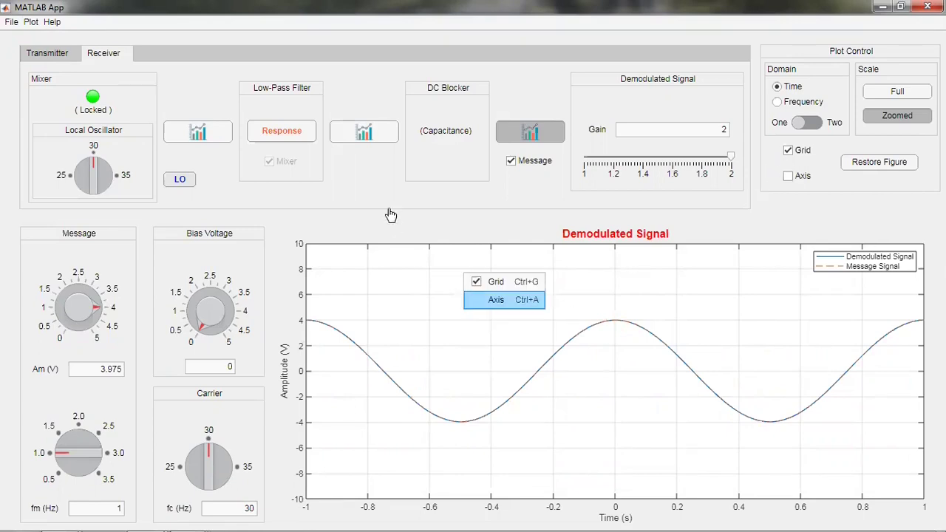
click(364, 200)
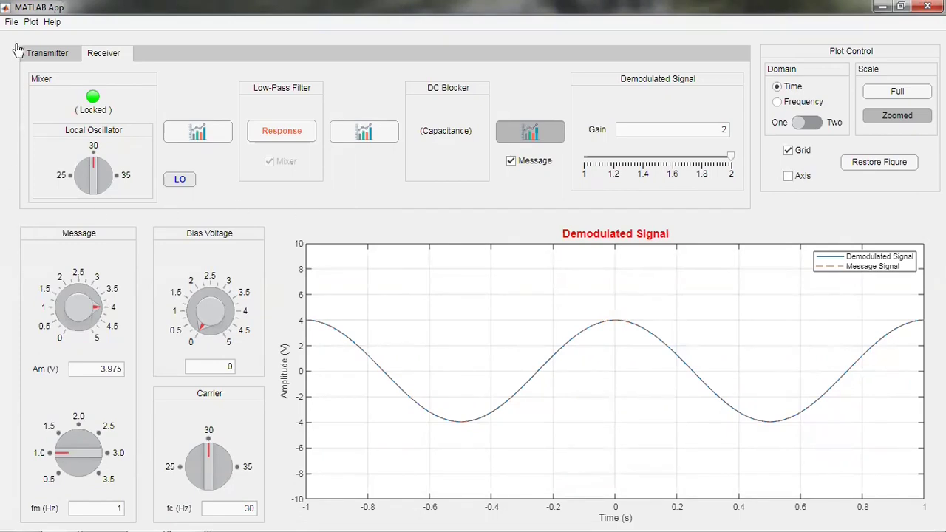
Open the app's PDF help document and skim the amplitude modulation explanation from the introduction to the receiver's Mixer section.
click(53, 23)
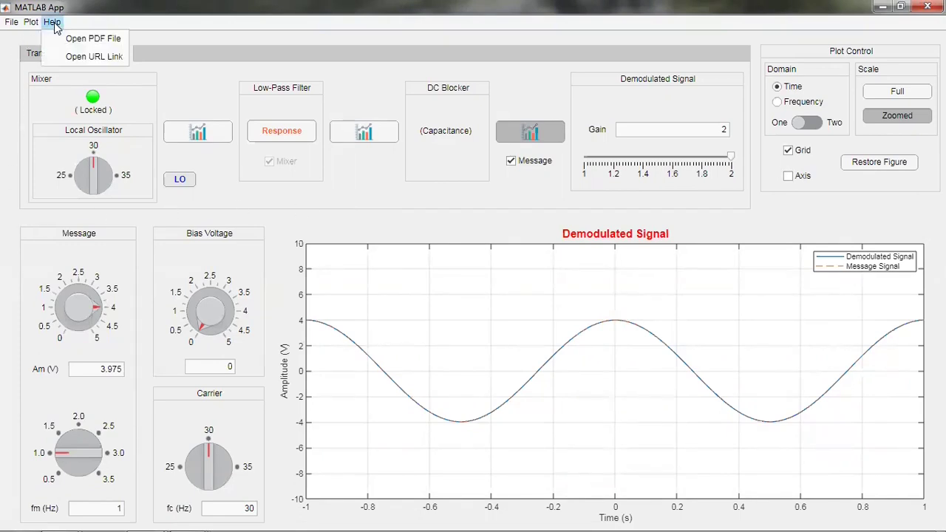
click(91, 42)
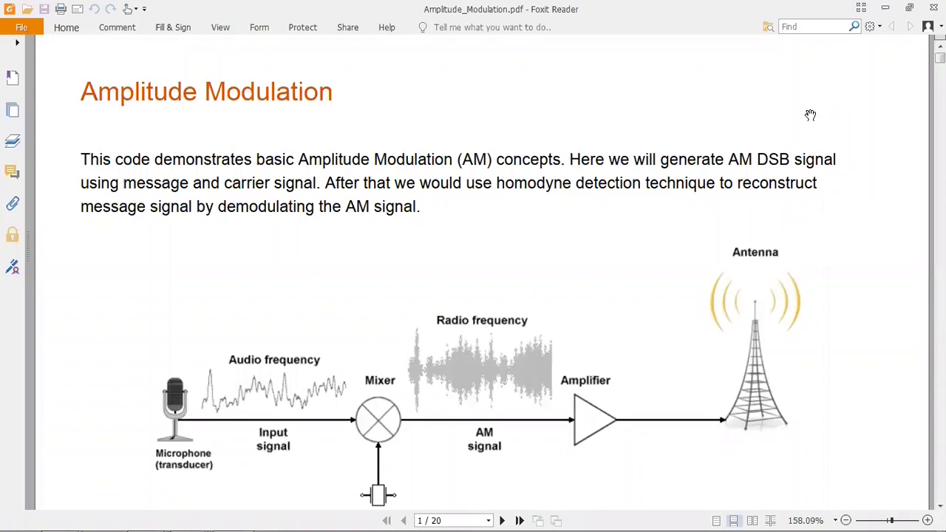
scroll(467, 137, down, 15)
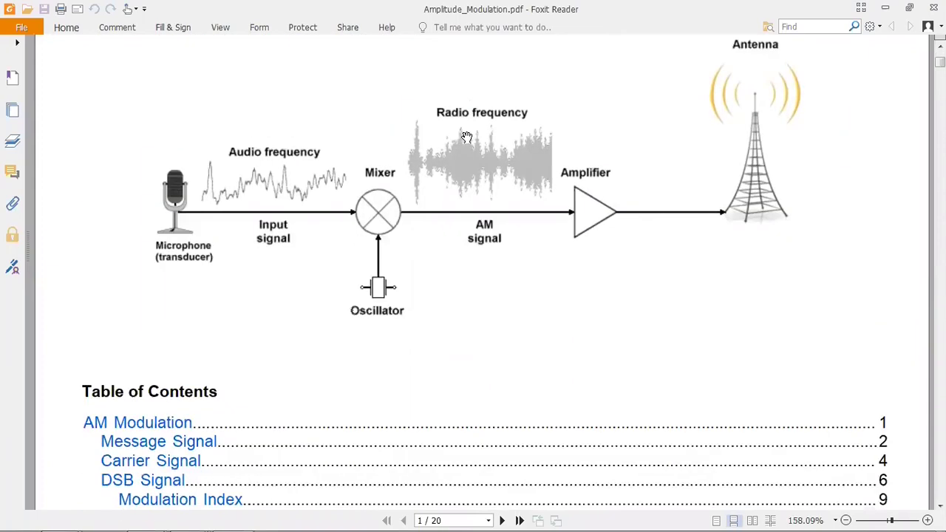
scroll(531, 242, down, 15)
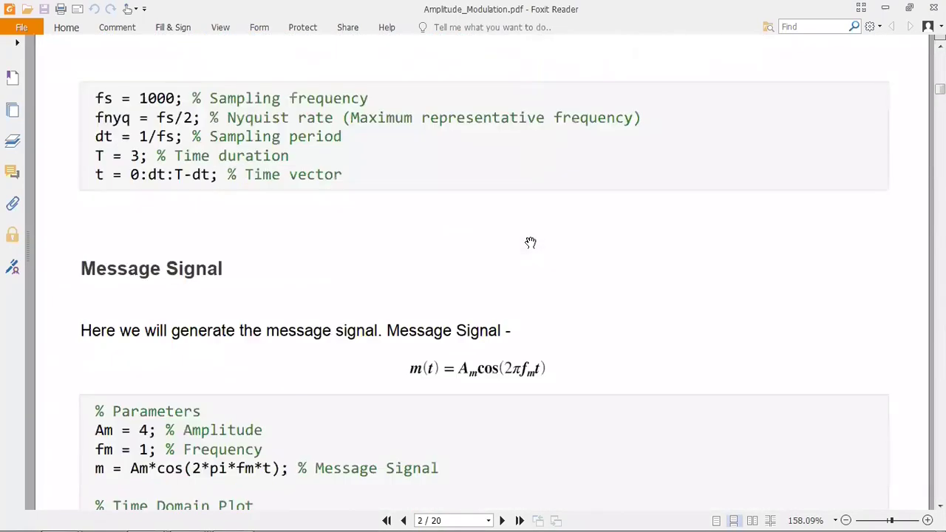
scroll(531, 242, down, 15)
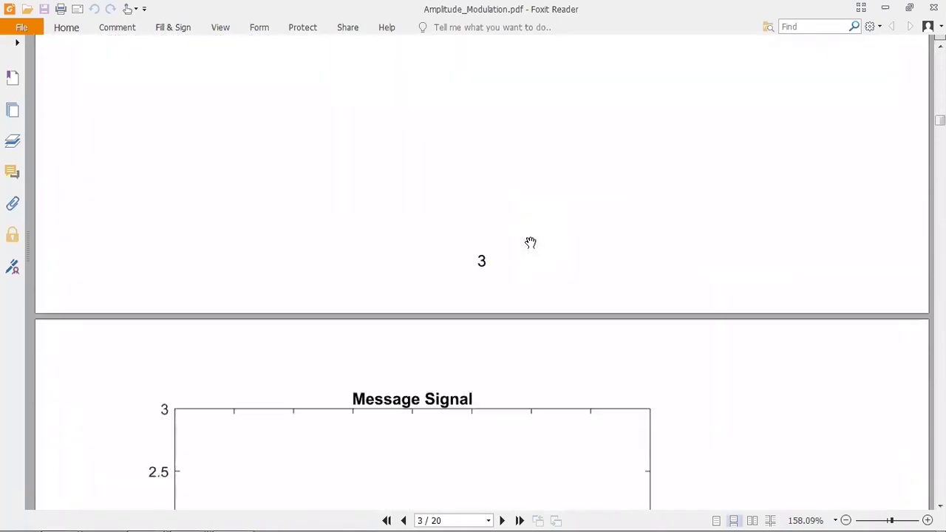
scroll(531, 247, down, 15)
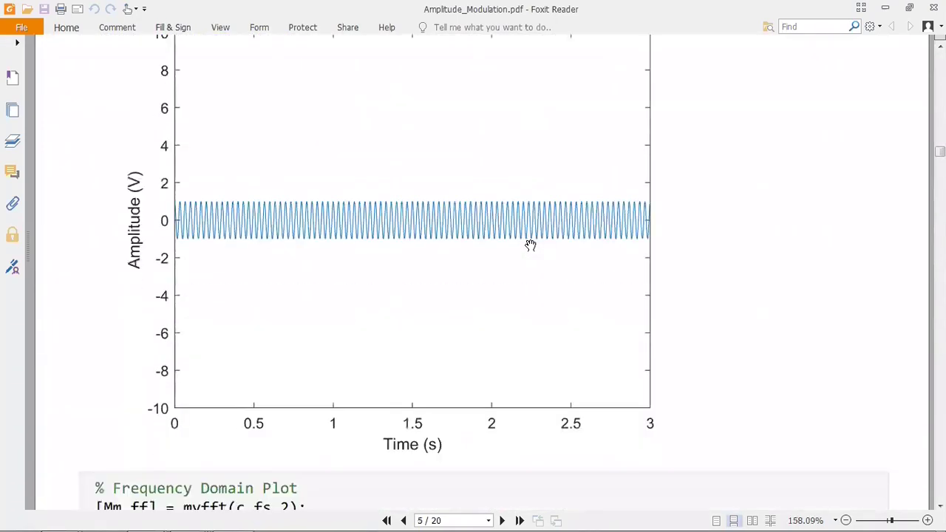
scroll(530, 247, down, 15)
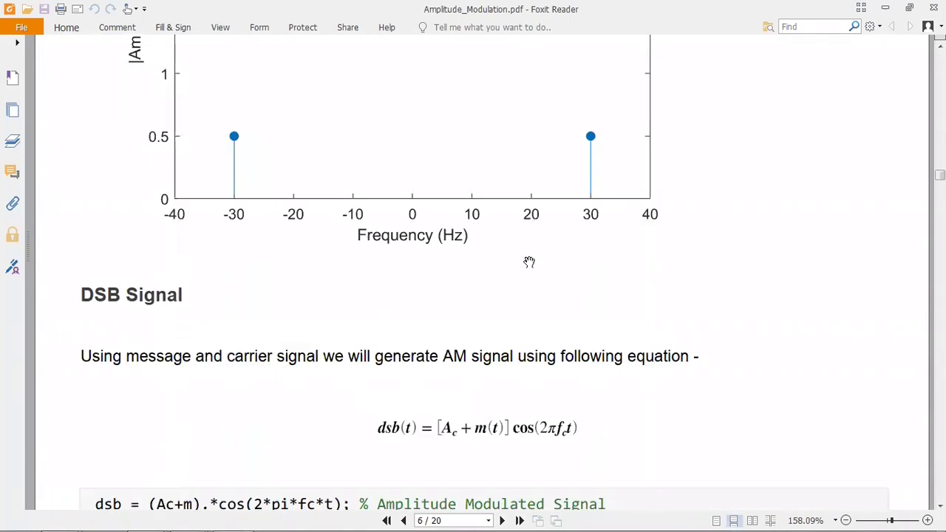
scroll(530, 263, down, 15)
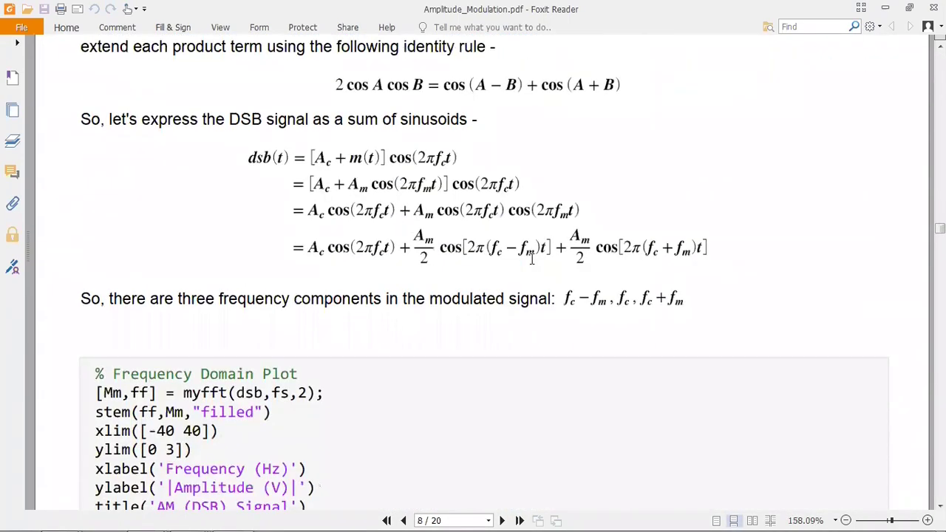
scroll(530, 258, down, 15)
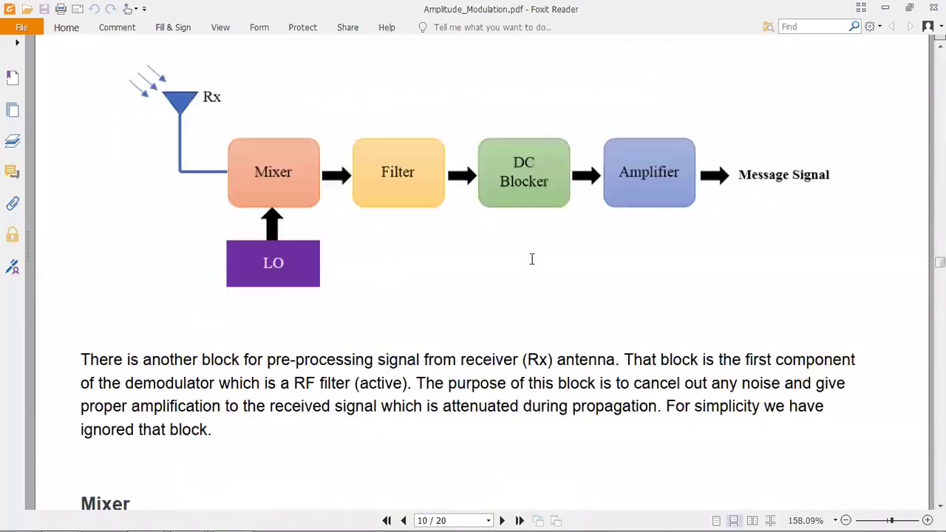
scroll(531, 258, down, 3)
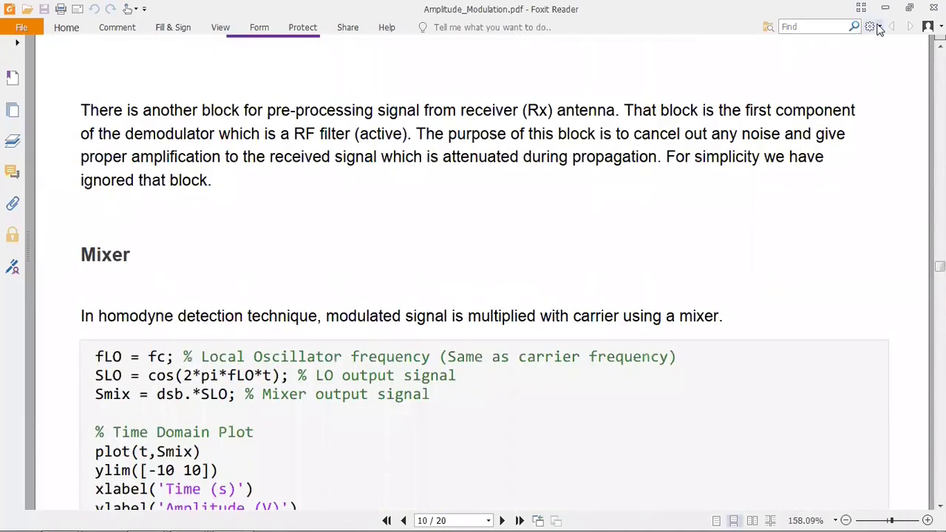
Return to the MATLAB app and open its help URL link in the web browser.
key(alt+Tab)
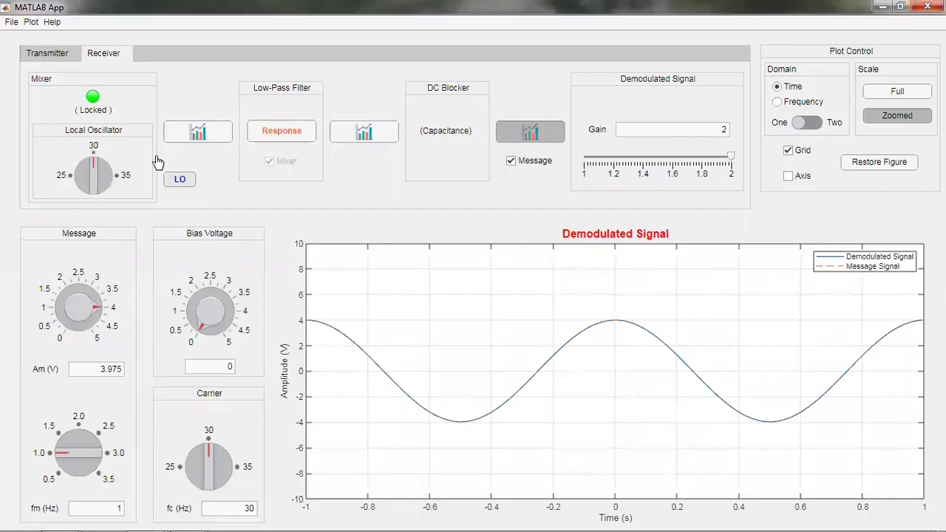
click(53, 24)
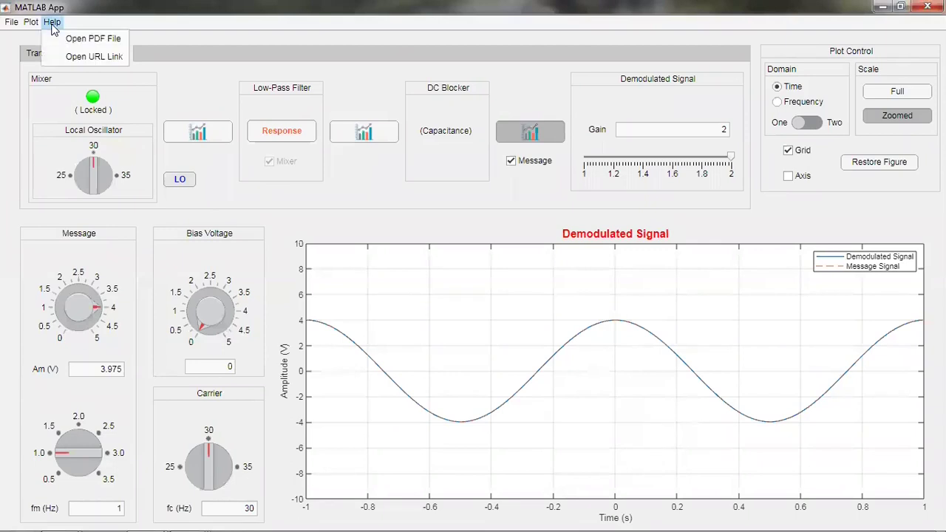
click(94, 57)
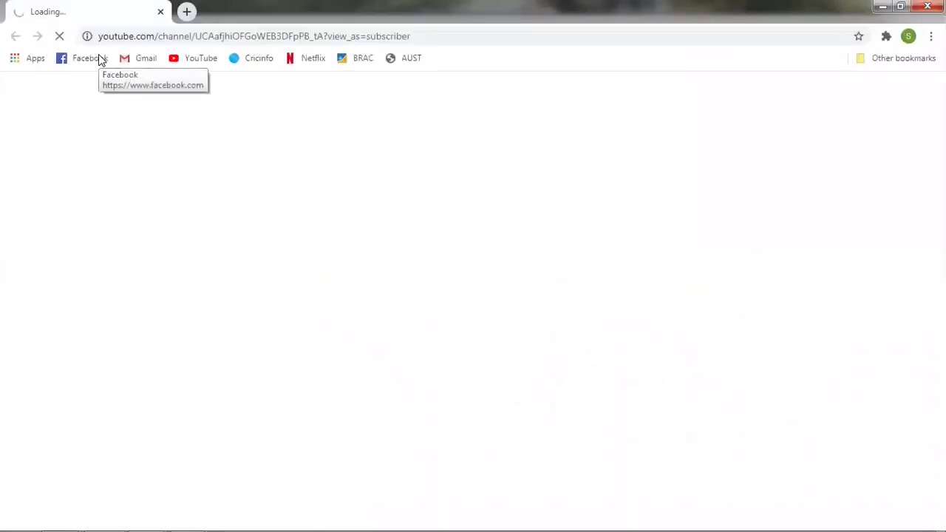